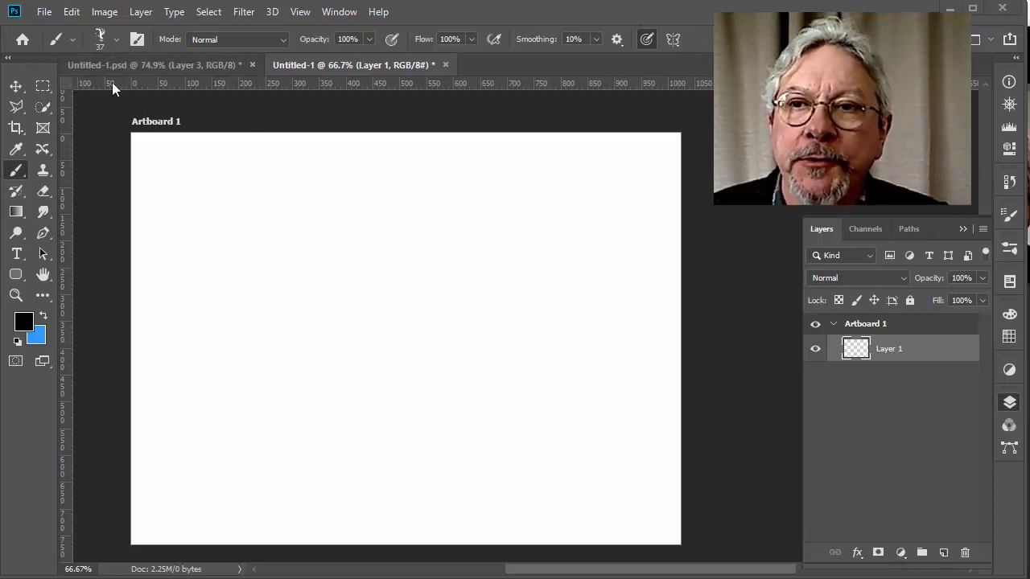
Step: Choose the Hard Round Pressure Size brush from the brush presets
{"action": "left_click", "coordinate": [101, 38]}
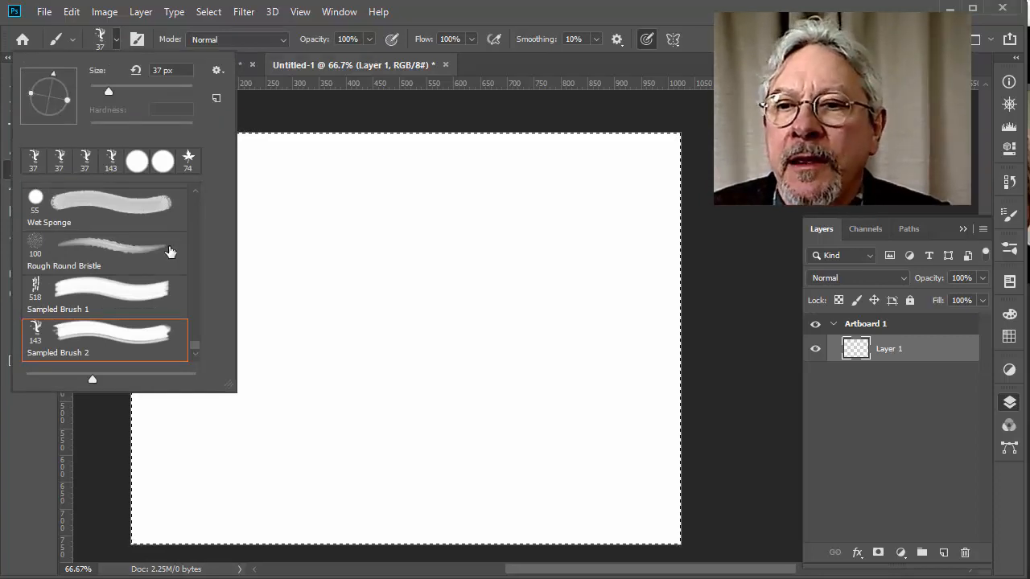
{"action": "left_click_drag", "start_coordinate": [190, 345], "coordinate": [192, 194]}
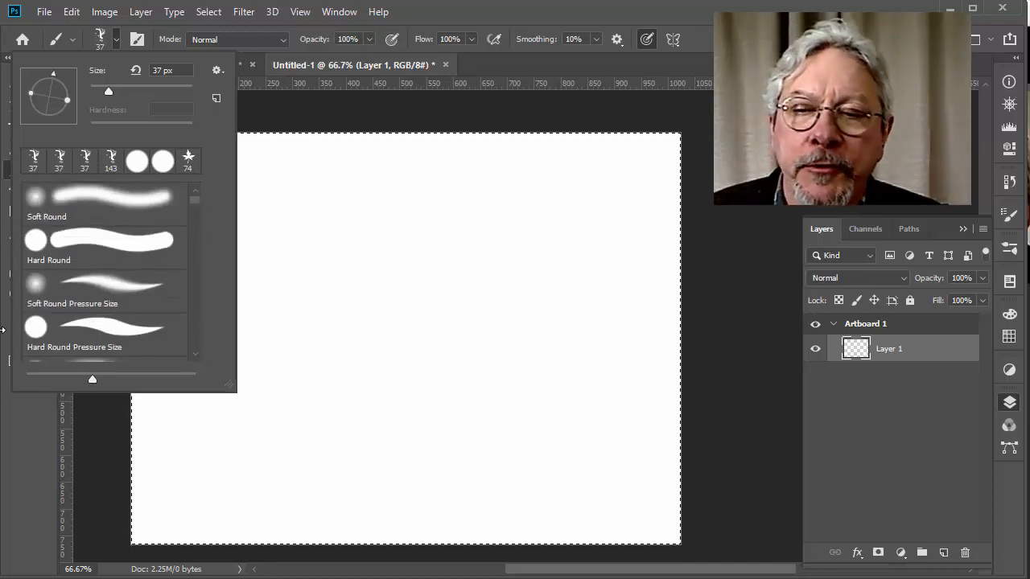
{"action": "left_click", "coordinate": [95, 331]}
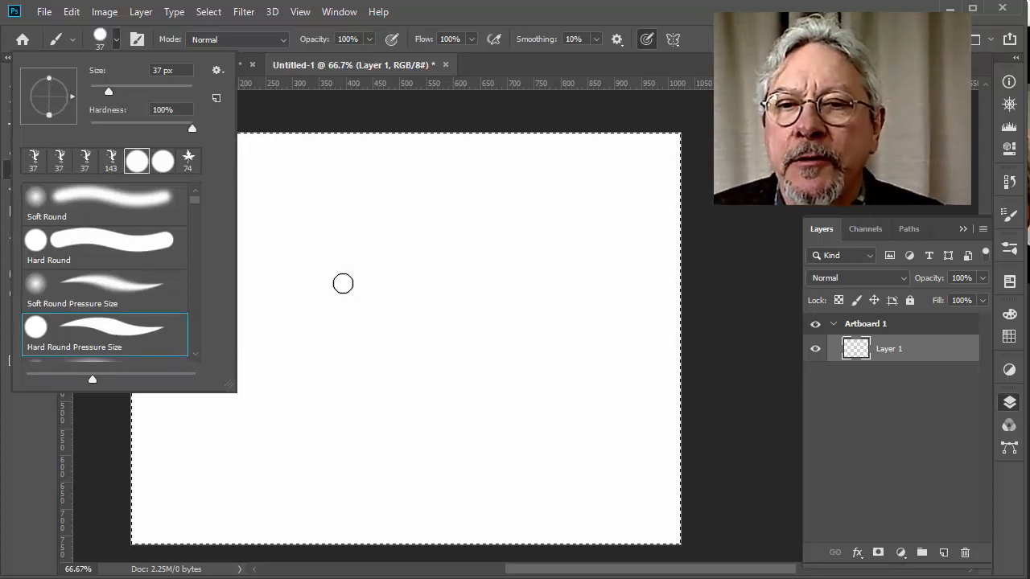
Step: Paint two wavy test strokes and a spiral with varying pen pressure on Layer 1, and clear them
{"action": "mouse_move", "coordinate": [345, 286]}
{"action": "left_mouse_down"}
{"action": "mouse_move", "coordinate": [388, 261]}
{"action": "mouse_move", "coordinate": [385, 308]}
{"action": "mouse_move", "coordinate": [504, 338]}
{"action": "left_mouse_up"}
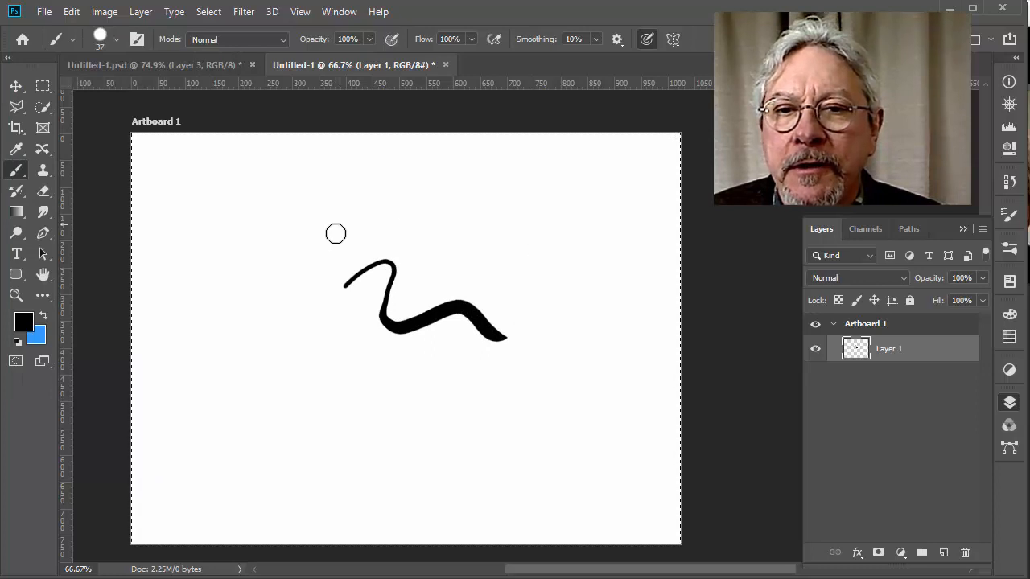
{"action": "mouse_move", "coordinate": [326, 250]}
{"action": "left_mouse_down"}
{"action": "mouse_move", "coordinate": [382, 229]}
{"action": "mouse_move", "coordinate": [458, 225]}
{"action": "mouse_move", "coordinate": [511, 241]}
{"action": "left_mouse_up"}
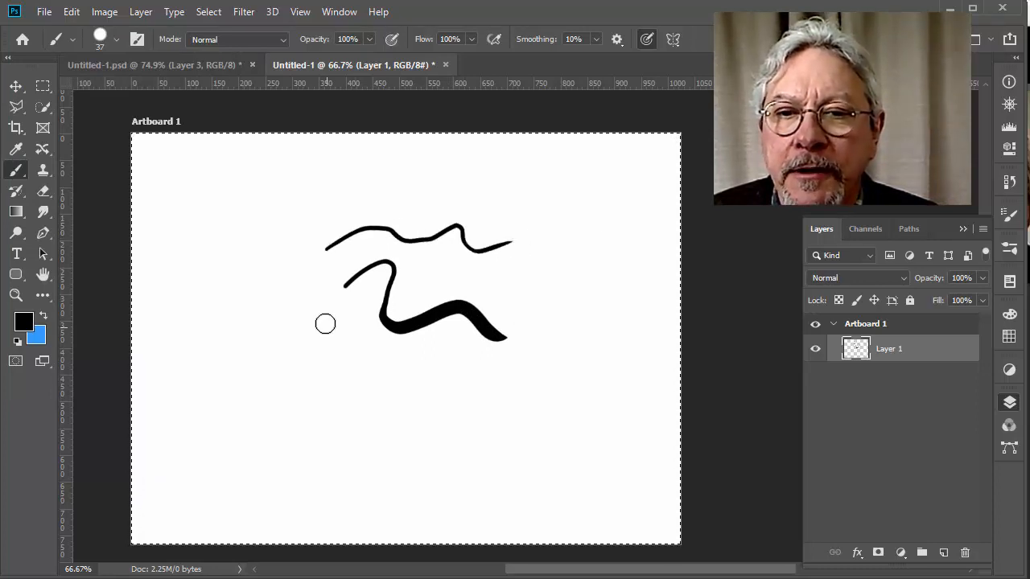
{"action": "mouse_move", "coordinate": [296, 304]}
{"action": "left_mouse_down"}
{"action": "mouse_move", "coordinate": [340, 339]}
{"action": "mouse_move", "coordinate": [290, 385]}
{"action": "mouse_move", "coordinate": [248, 347]}
{"action": "mouse_move", "coordinate": [279, 335]}
{"action": "mouse_move", "coordinate": [313, 340]}
{"action": "left_mouse_up"}
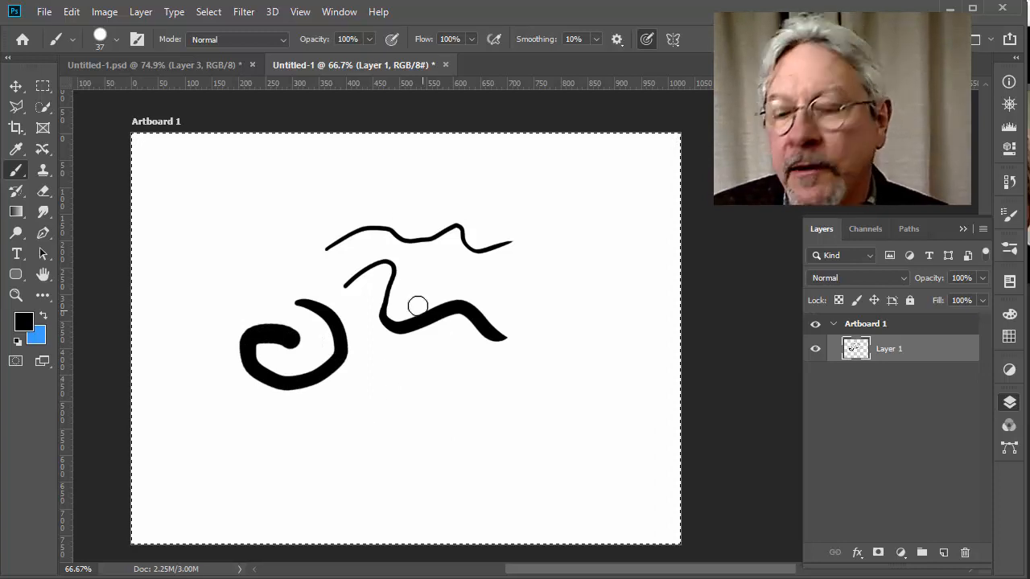
{"action": "key", "text": "Delete"}
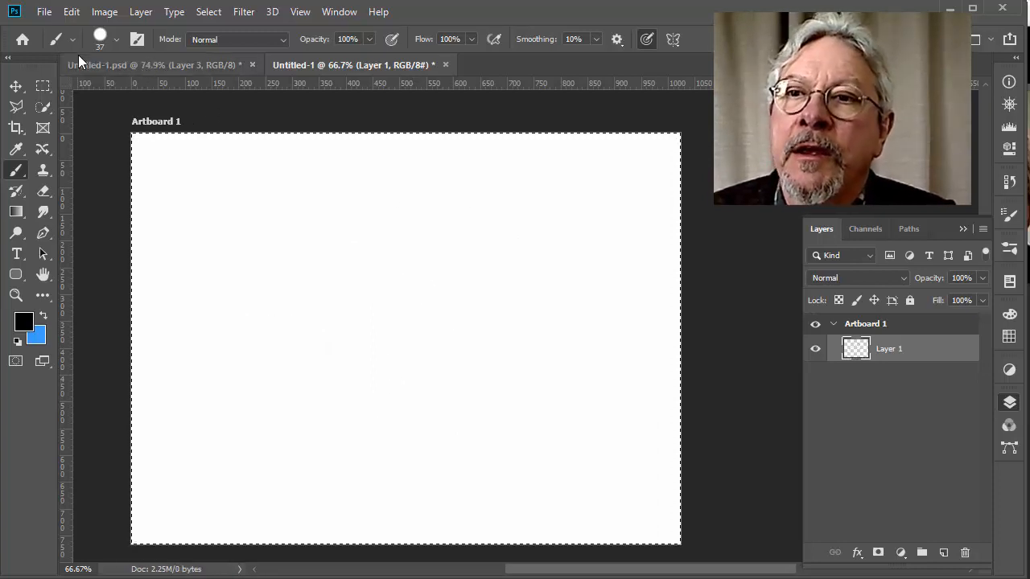
Step: Set the brush to 39 px with 0% hardness and paint two soft-edged strokes on the canvas
{"action": "left_click", "coordinate": [97, 36]}
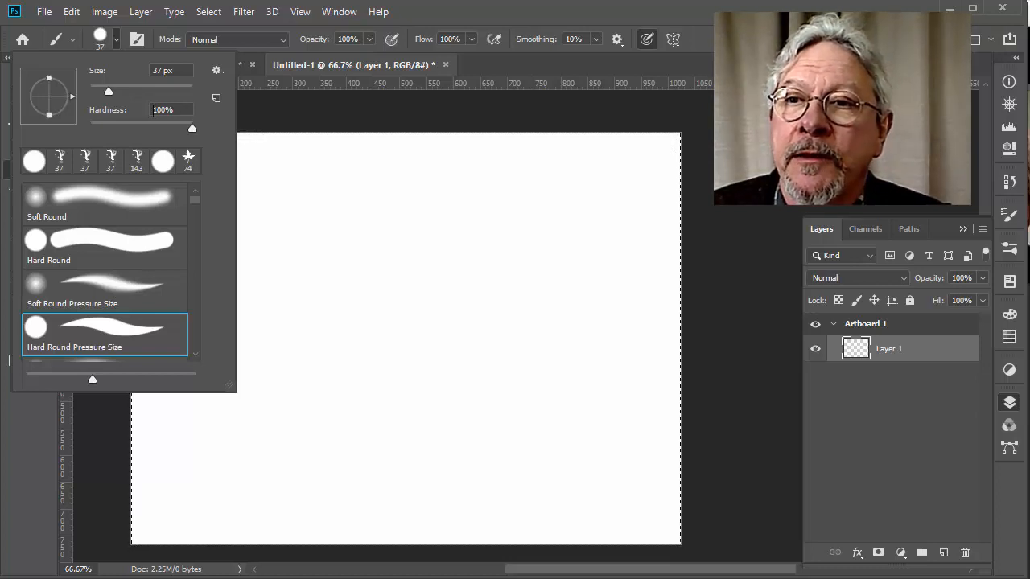
{"action": "left_click", "coordinate": [109, 93]}
{"action": "left_click_drag", "start_coordinate": [143, 129], "coordinate": [86, 131]}
{"action": "mouse_move", "coordinate": [326, 224]}
{"action": "left_mouse_down"}
{"action": "mouse_move", "coordinate": [323, 265]}
{"action": "mouse_move", "coordinate": [360, 281]}
{"action": "mouse_move", "coordinate": [383, 330]}
{"action": "mouse_move", "coordinate": [487, 317]}
{"action": "left_mouse_up"}
{"action": "mouse_move", "coordinate": [252, 350]}
{"action": "left_mouse_down"}
{"action": "mouse_move", "coordinate": [320, 398]}
{"action": "mouse_move", "coordinate": [394, 391]}
{"action": "left_mouse_up"}
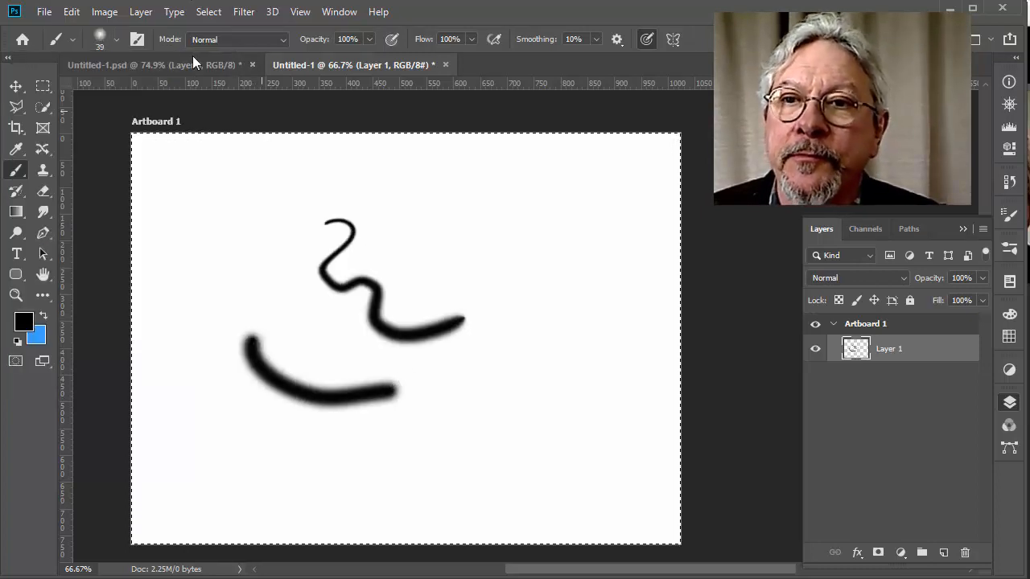
Step: Set the brush hardness to 56% and paint a wavy stroke in the upper part of the canvas
{"action": "left_click", "coordinate": [95, 38]}
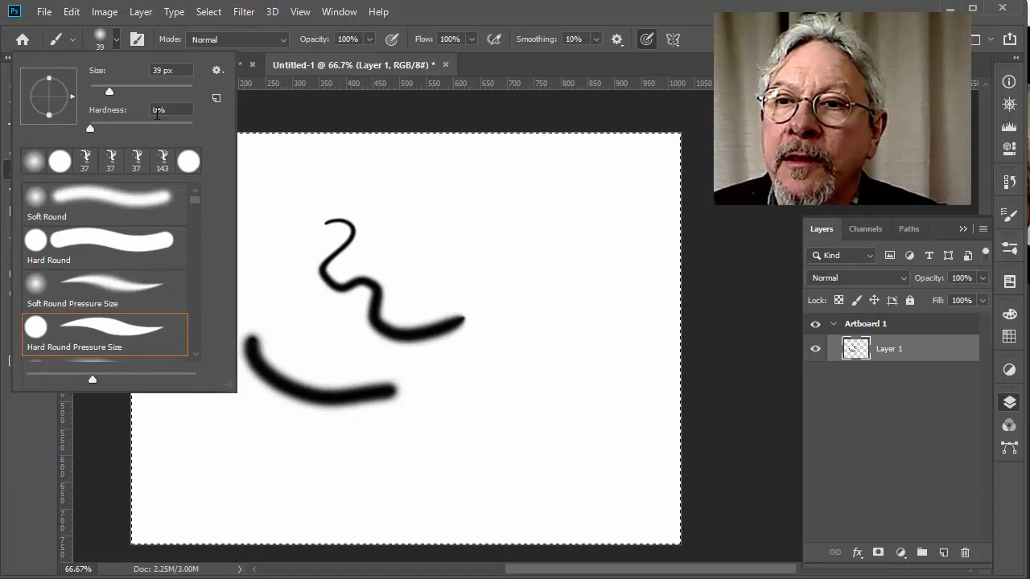
{"action": "left_click_drag", "start_coordinate": [88, 122], "coordinate": [147, 122]}
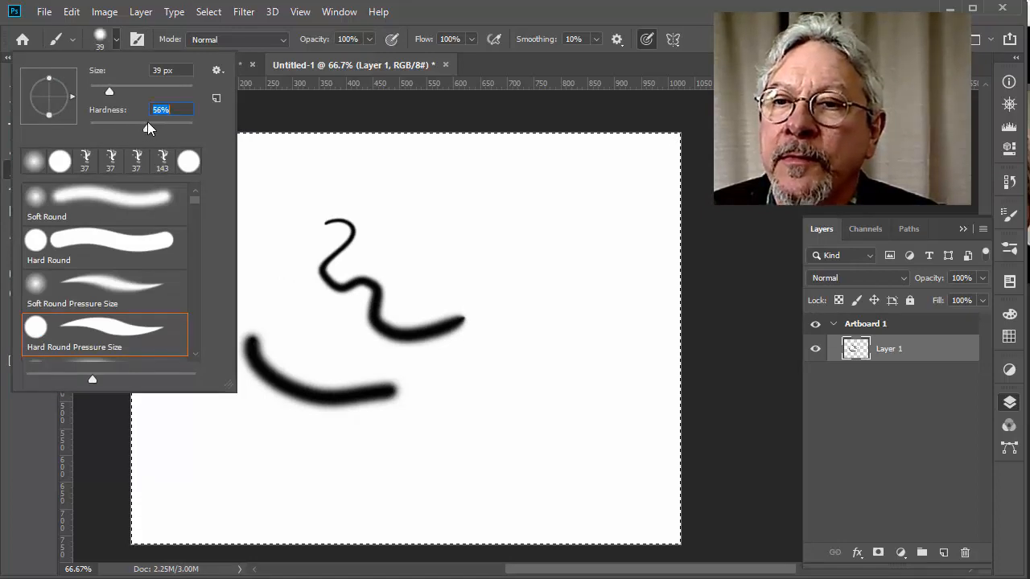
{"action": "mouse_move", "coordinate": [374, 223]}
{"action": "left_mouse_down"}
{"action": "mouse_move", "coordinate": [422, 257]}
{"action": "mouse_move", "coordinate": [504, 239]}
{"action": "mouse_move", "coordinate": [547, 274]}
{"action": "left_mouse_up"}
Step: Flatten the brush tip into a tilted ellipse and paint two calligraphic wavy strokes
{"action": "left_click", "coordinate": [97, 37]}
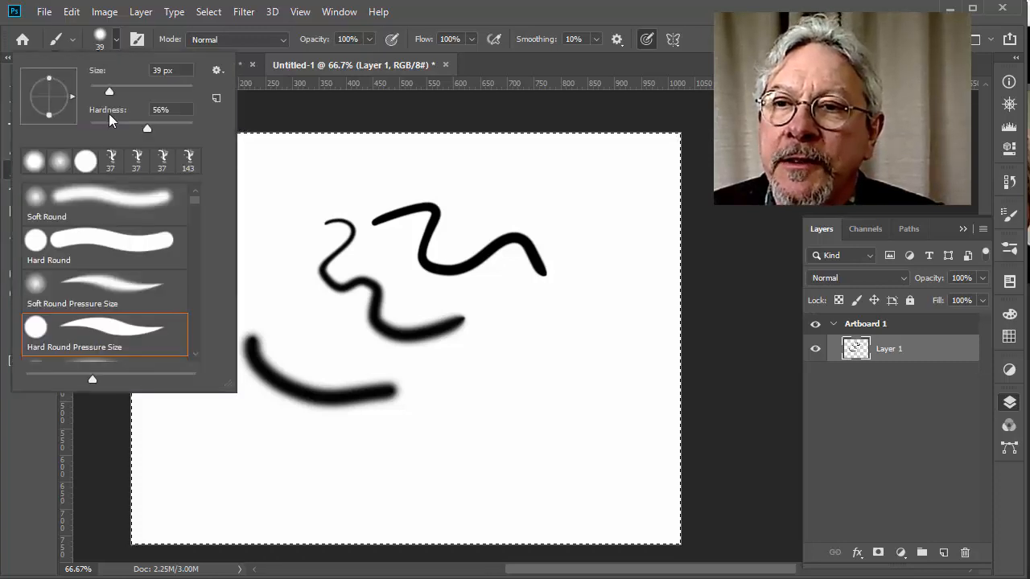
{"action": "left_click_drag", "start_coordinate": [49, 78], "coordinate": [46, 95]}
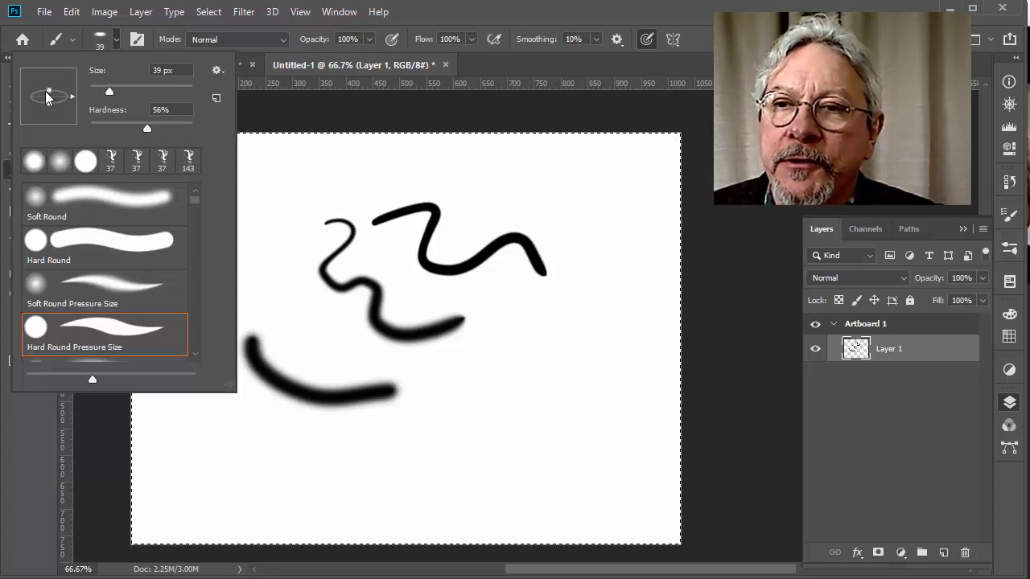
{"action": "left_click_drag", "start_coordinate": [46, 97], "coordinate": [71, 80]}
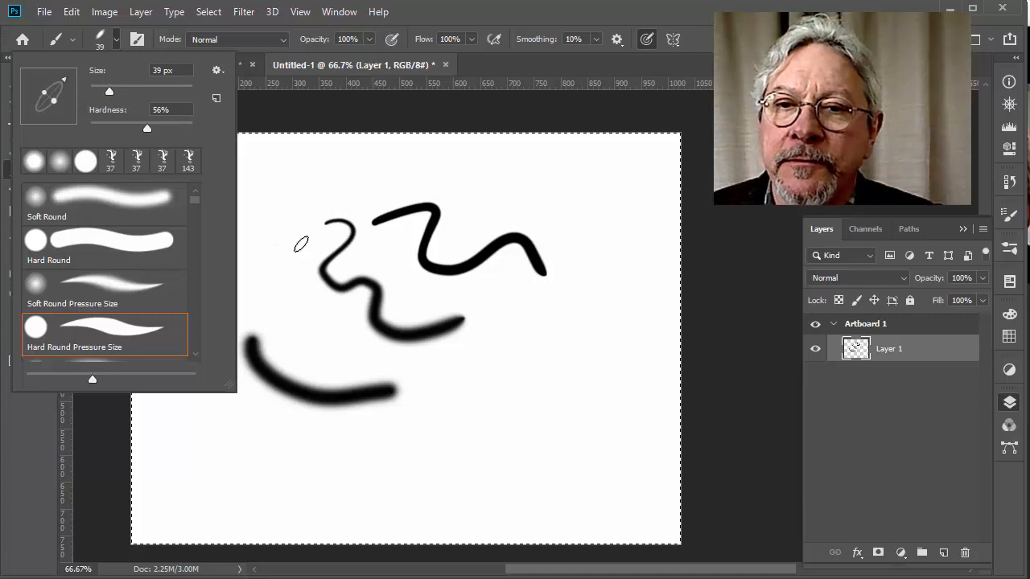
{"action": "left_click", "coordinate": [282, 197]}
{"action": "mouse_move", "coordinate": [286, 193]}
{"action": "left_mouse_down"}
{"action": "mouse_move", "coordinate": [260, 290]}
{"action": "mouse_move", "coordinate": [294, 326]}
{"action": "mouse_move", "coordinate": [417, 360]}
{"action": "left_mouse_up"}
{"action": "mouse_move", "coordinate": [510, 348]}
{"action": "left_mouse_down"}
{"action": "mouse_move", "coordinate": [472, 375]}
{"action": "mouse_move", "coordinate": [475, 422]}
{"action": "mouse_move", "coordinate": [534, 417]}
{"action": "mouse_move", "coordinate": [515, 454]}
{"action": "mouse_move", "coordinate": [581, 472]}
{"action": "left_mouse_up"}
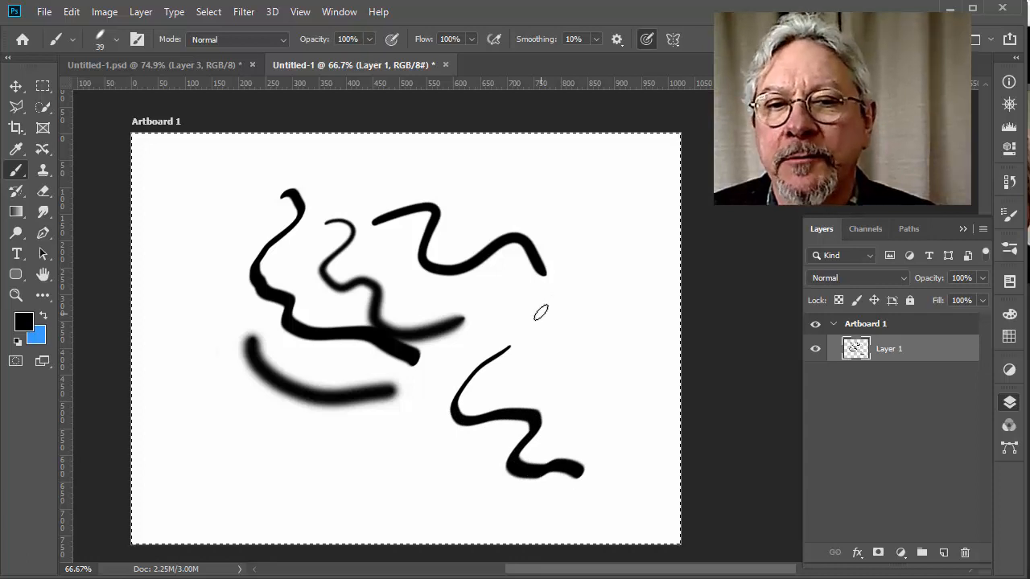
Step: Switch to the recently used round brush with 100% hardness and paint a wavy stroke down the canvas
{"action": "left_click", "coordinate": [98, 39]}
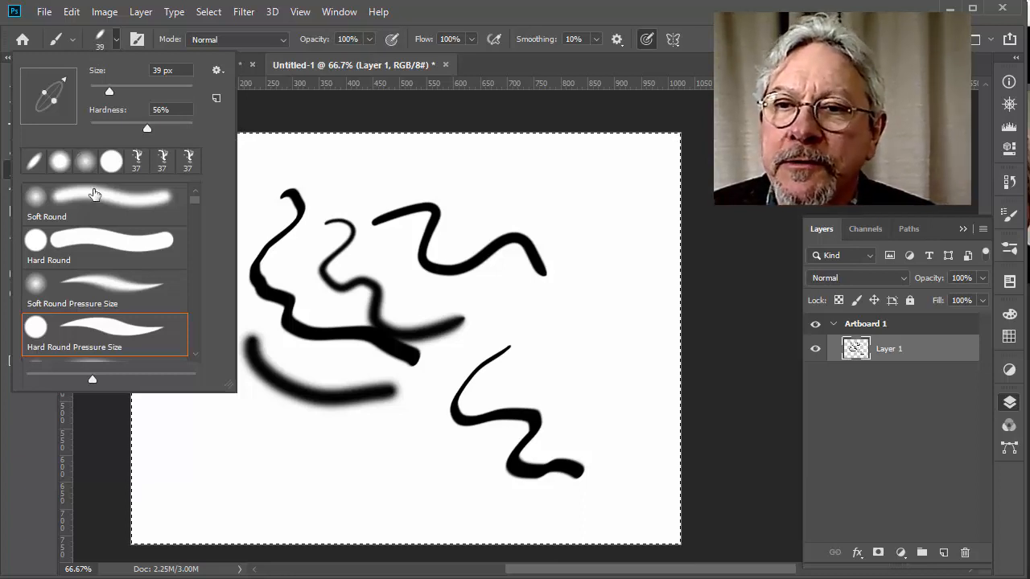
{"action": "left_click", "coordinate": [60, 165]}
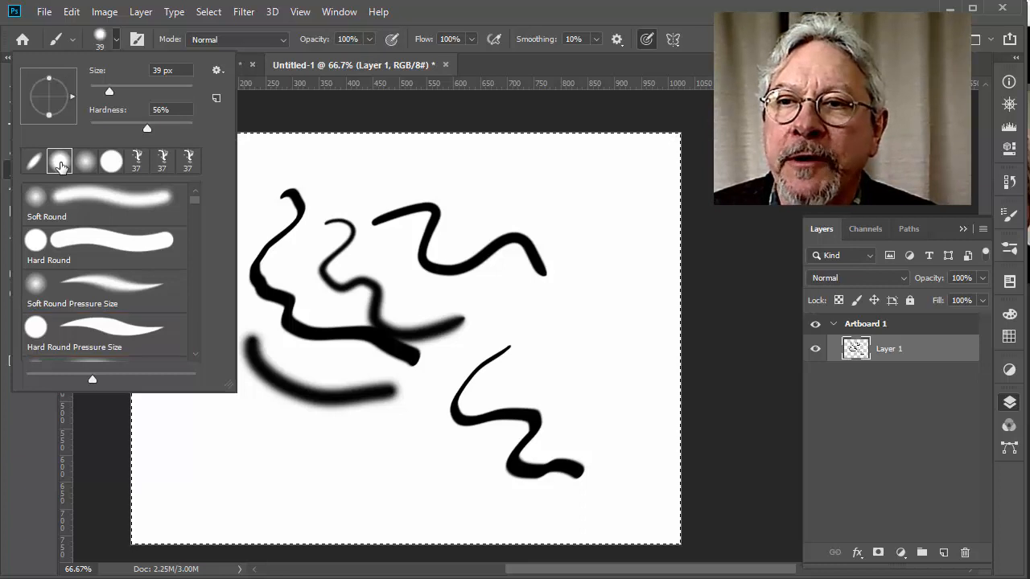
{"action": "left_click", "coordinate": [112, 162]}
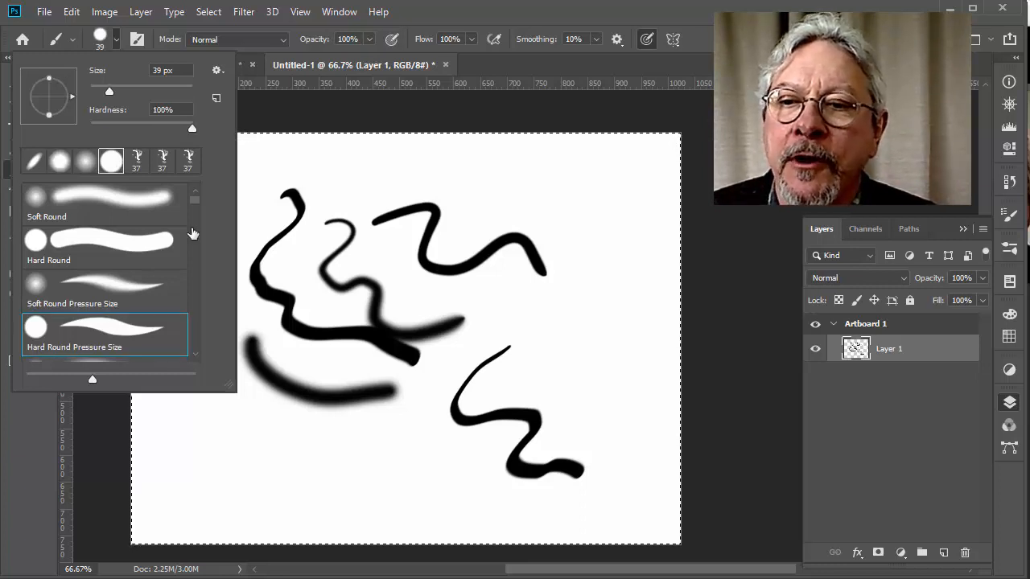
{"action": "mouse_move", "coordinate": [467, 190]}
{"action": "left_mouse_down"}
{"action": "mouse_move", "coordinate": [531, 213]}
{"action": "mouse_move", "coordinate": [508, 276]}
{"action": "mouse_move", "coordinate": [566, 366]}
{"action": "left_mouse_up"}
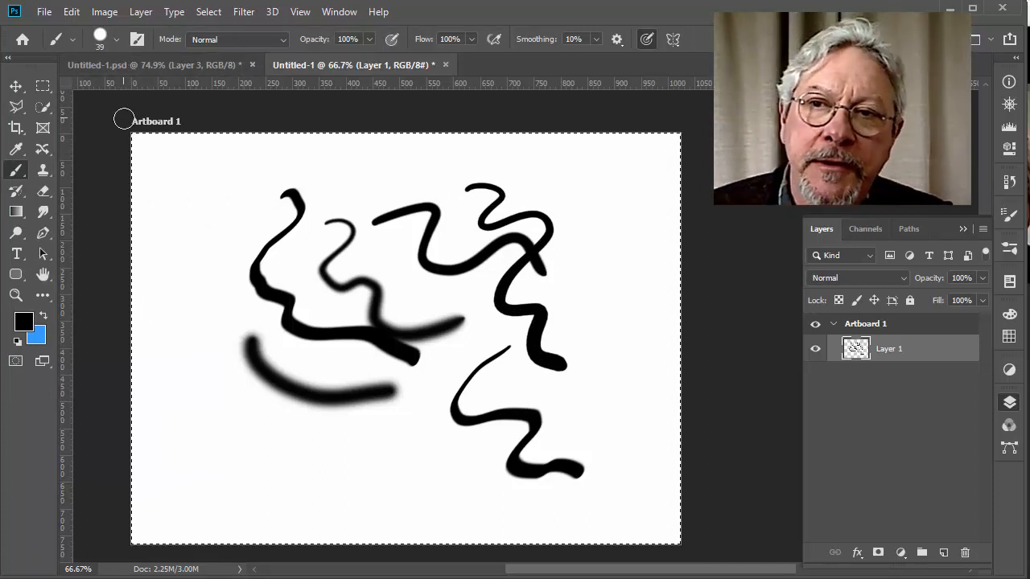
Step: Open the Brush Settings and stamp one dot with pressure-controlled size on and another with it off
{"action": "left_click", "coordinate": [100, 38]}
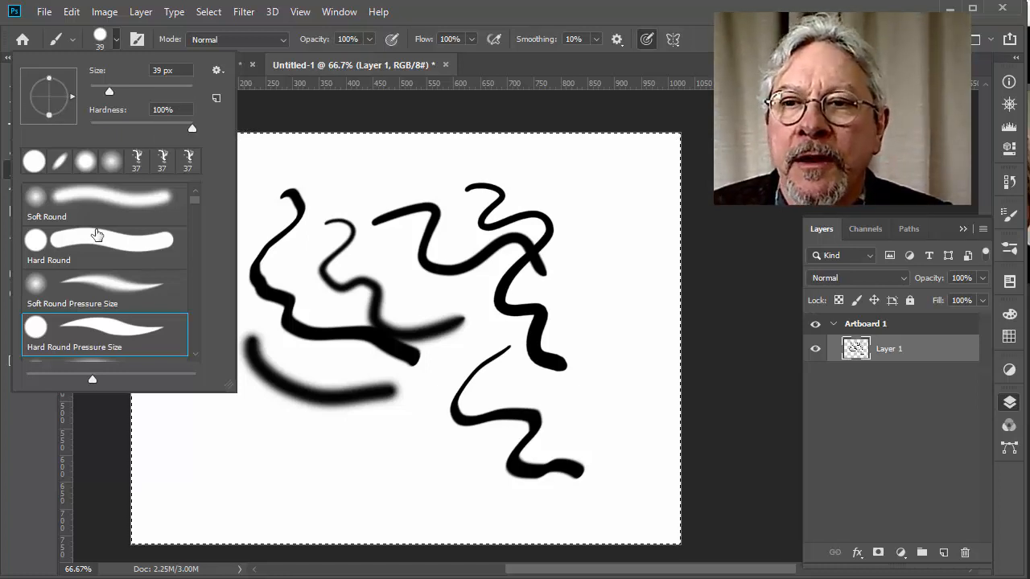
{"action": "left_click", "coordinate": [136, 40]}
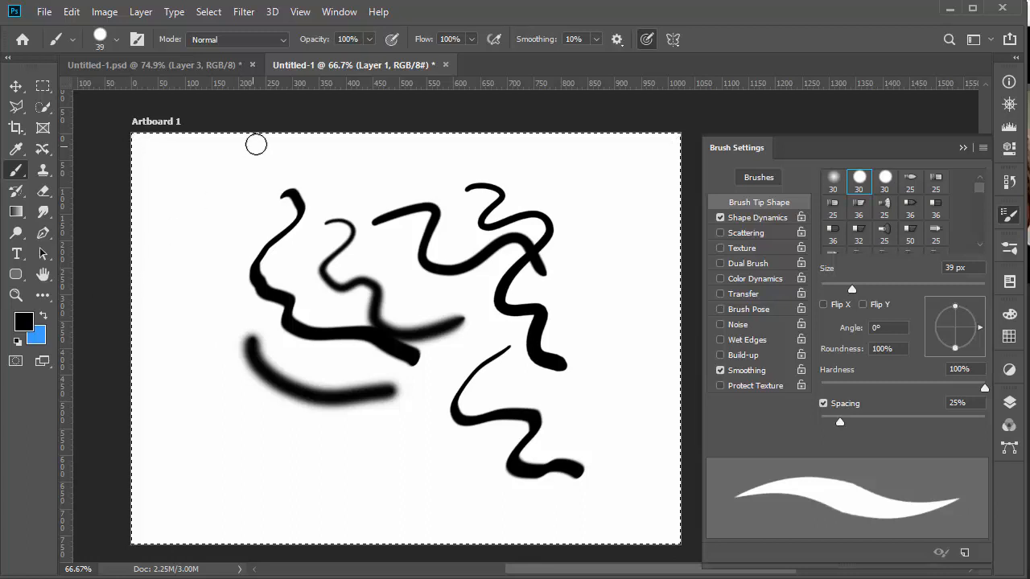
{"action": "left_click", "coordinate": [194, 216]}
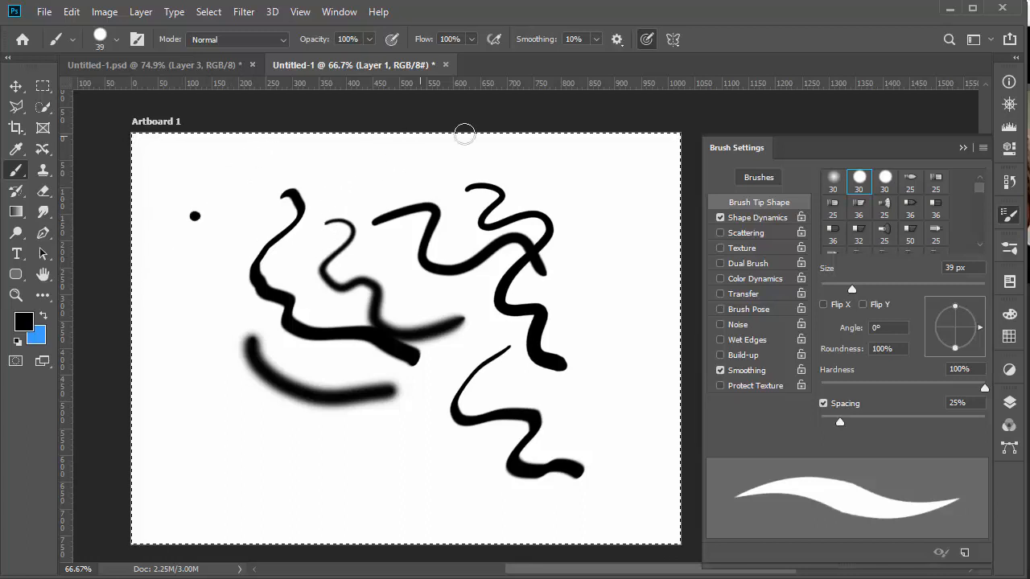
{"action": "left_click", "coordinate": [649, 42]}
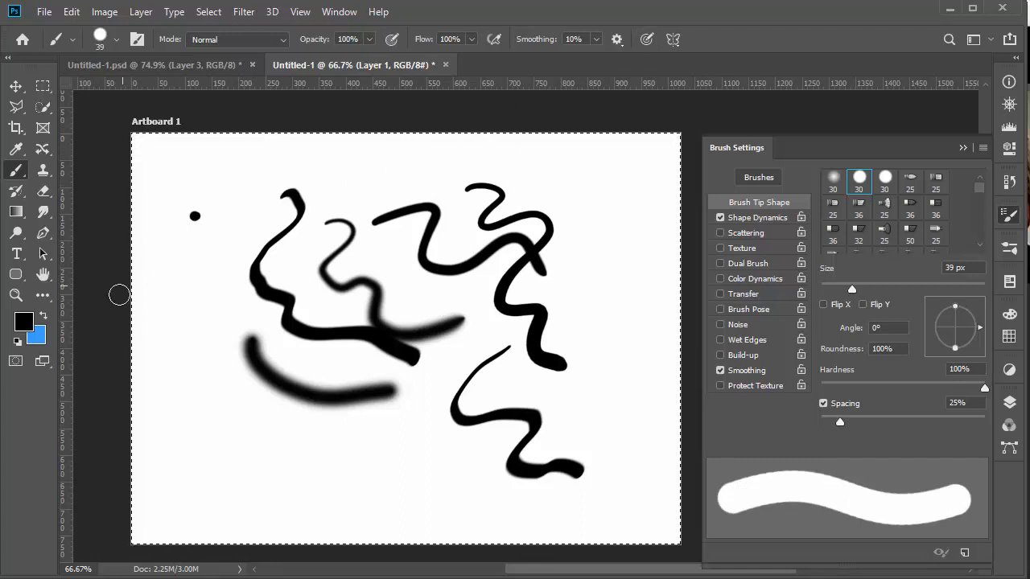
{"action": "left_click", "coordinate": [173, 272]}
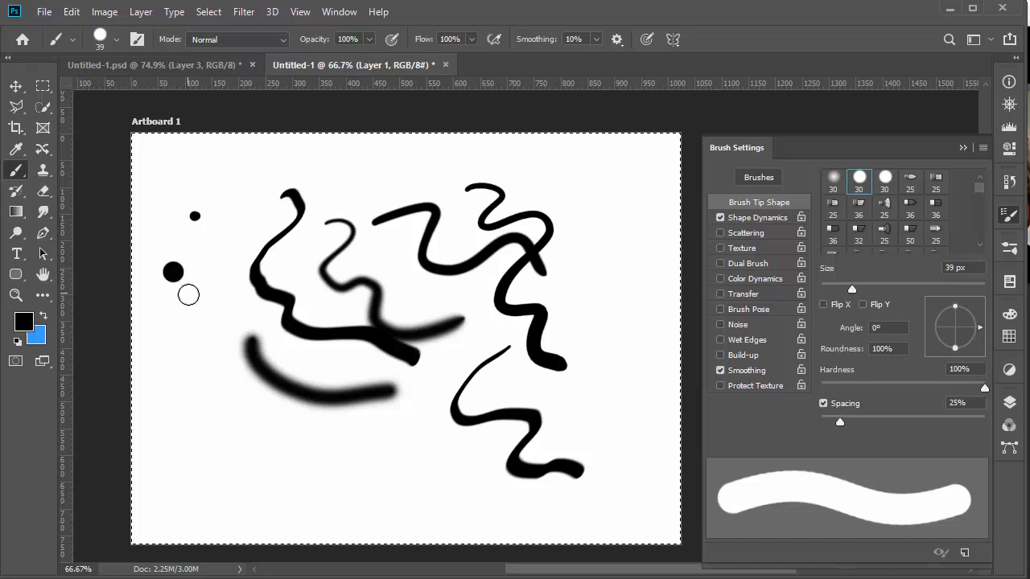
Step: Toggle pressure-controlled brush size on, off and on again to compare the stroke previews
{"action": "left_click", "coordinate": [646, 38]}
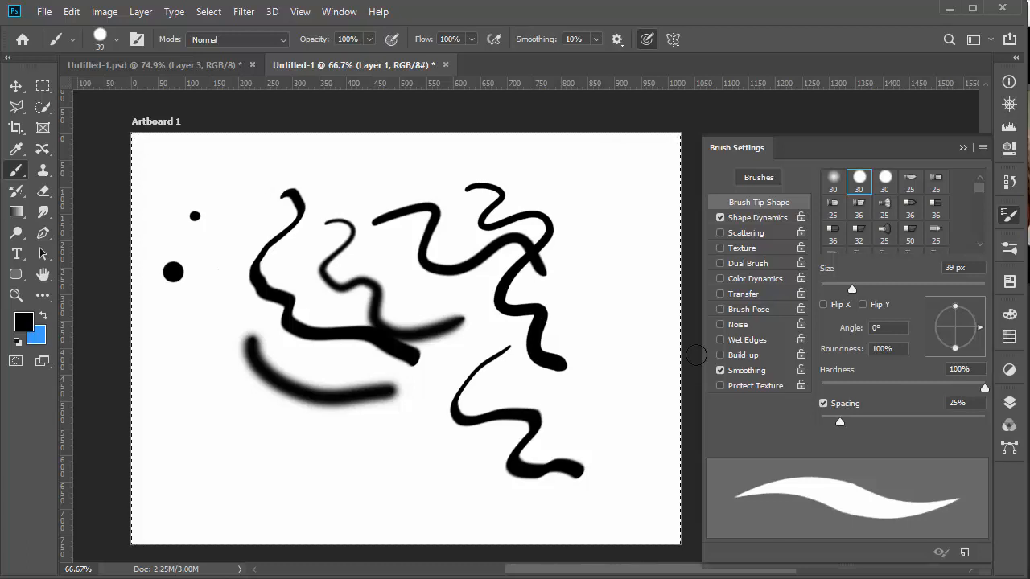
{"action": "left_click", "coordinate": [646, 39]}
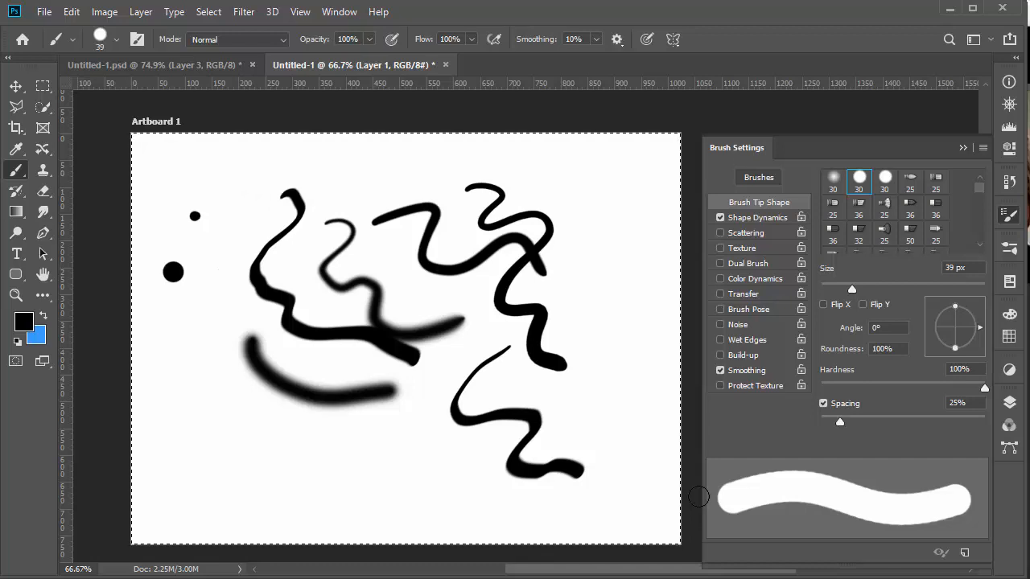
{"action": "left_click", "coordinate": [646, 39]}
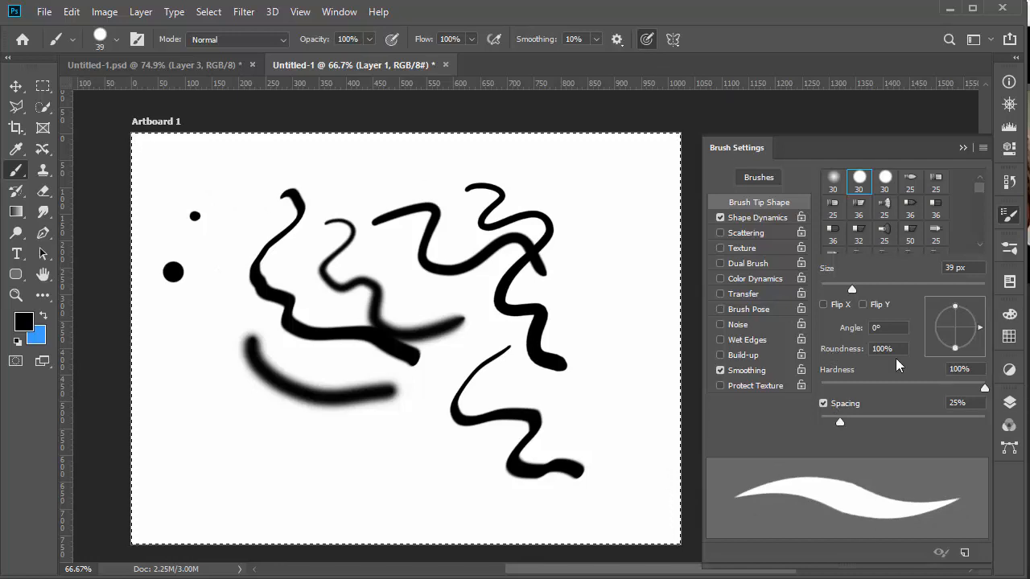
Step: Shape the brush tip to a 145° angle and 49% roundness at 100% hardness, with 198% spacing
{"action": "mouse_move", "coordinate": [955, 308]}
{"action": "left_mouse_down"}
{"action": "mouse_move", "coordinate": [956, 336]}
{"action": "mouse_move", "coordinate": [984, 311]}
{"action": "mouse_move", "coordinate": [975, 301]}
{"action": "mouse_move", "coordinate": [980, 310]}
{"action": "mouse_move", "coordinate": [952, 306]}
{"action": "mouse_move", "coordinate": [943, 320]}
{"action": "mouse_move", "coordinate": [938, 310]}
{"action": "left_mouse_up"}
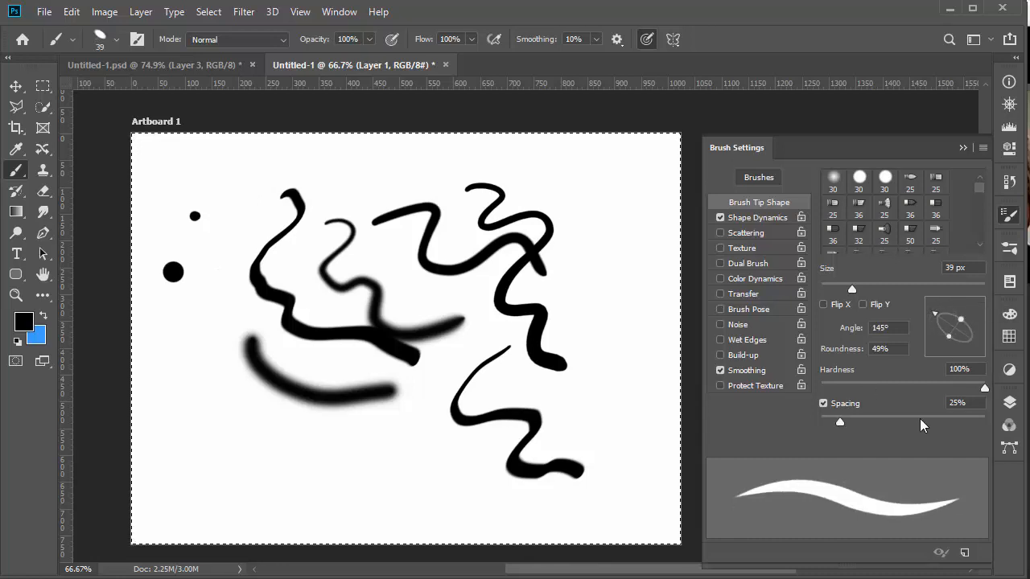
{"action": "mouse_move", "coordinate": [926, 389]}
{"action": "left_mouse_down"}
{"action": "mouse_move", "coordinate": [814, 406]}
{"action": "mouse_move", "coordinate": [1008, 390]}
{"action": "left_mouse_up"}
{"action": "left_click_drag", "start_coordinate": [841, 422], "coordinate": [943, 416]}
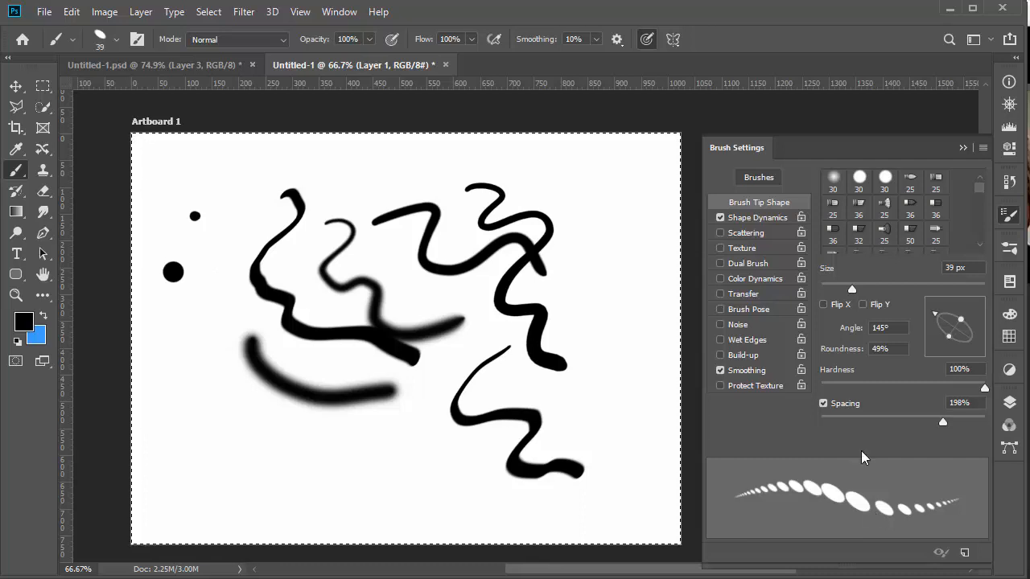
Step: Turn off pressure-controlled size, set the tip's roundness to 100% and reduce the spacing to 104%
{"action": "left_click", "coordinate": [647, 39]}
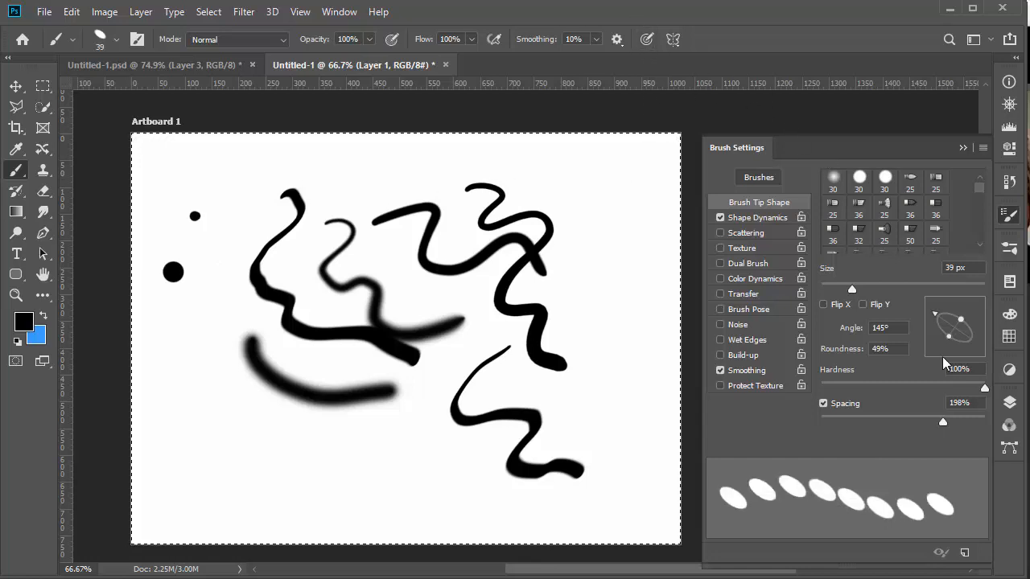
{"action": "left_click_drag", "start_coordinate": [949, 337], "coordinate": [923, 356]}
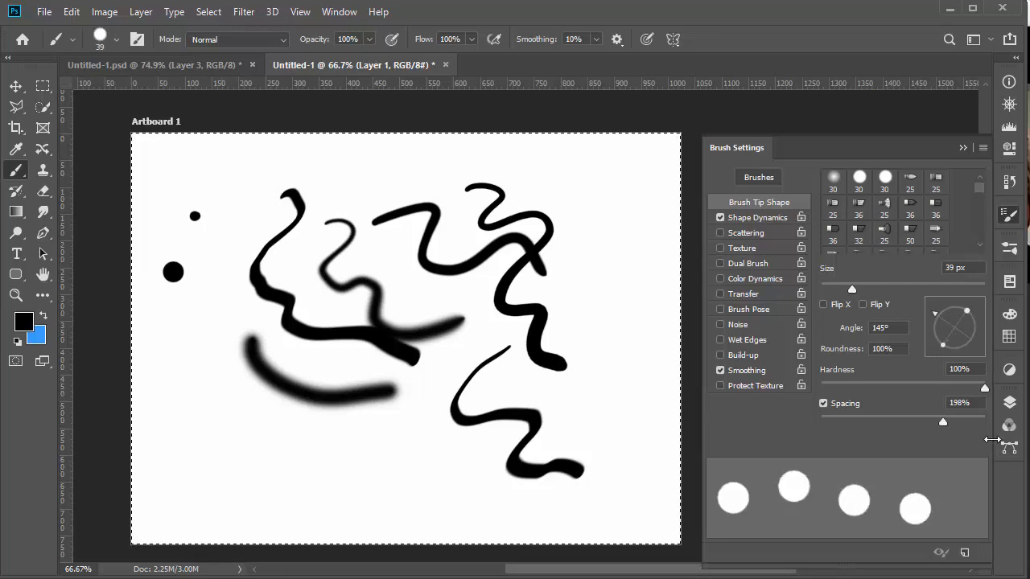
{"action": "left_click_drag", "start_coordinate": [943, 421], "coordinate": [904, 427]}
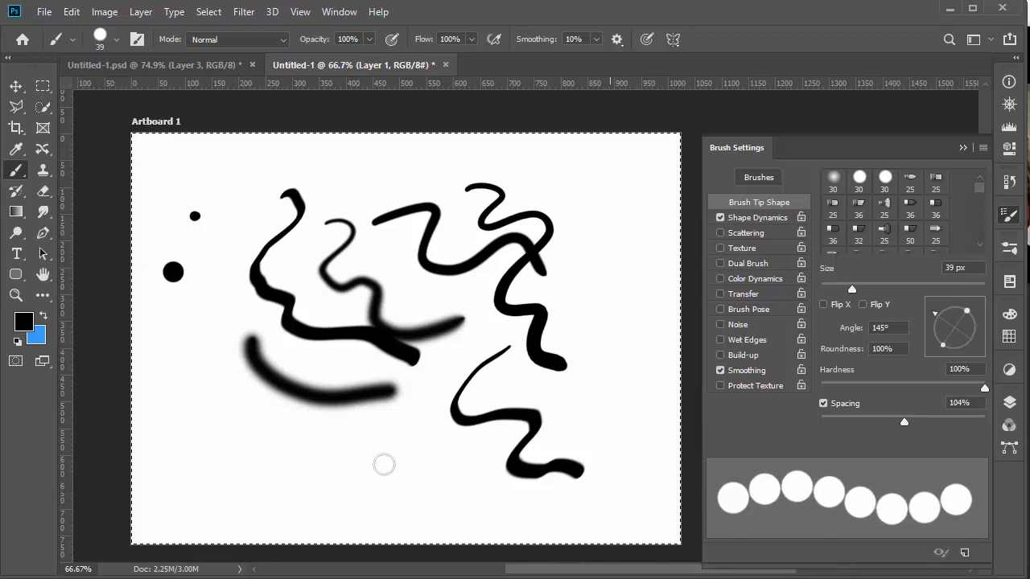
Step: Paint a straight row of adjoining dots across the lower canvas and a freehand row beneath it
{"action": "left_click", "coordinate": [194, 454]}
{"action": "left_click", "coordinate": [410, 435], "text": "shift"}
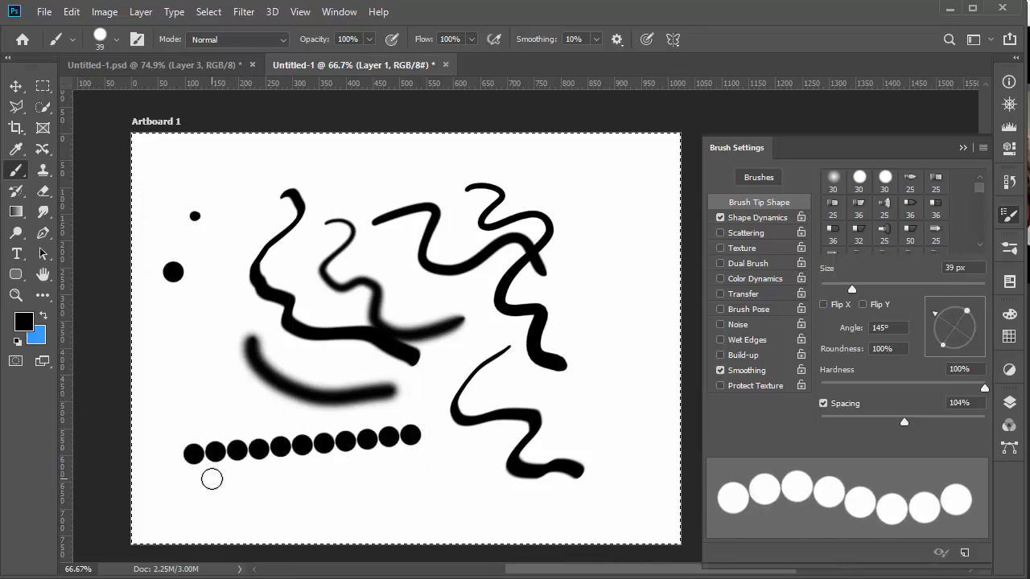
{"action": "left_click_drag", "start_coordinate": [187, 486], "coordinate": [424, 457]}
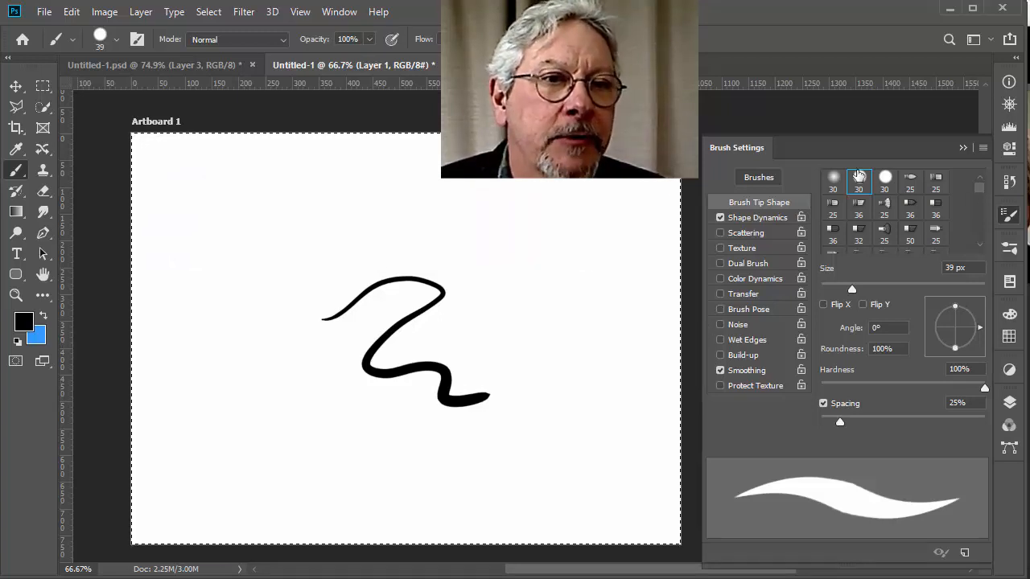
Step: Select the 25 px Round Point bristle tip and paint a curvy sample stroke beside the existing one
{"action": "left_click", "coordinate": [910, 181]}
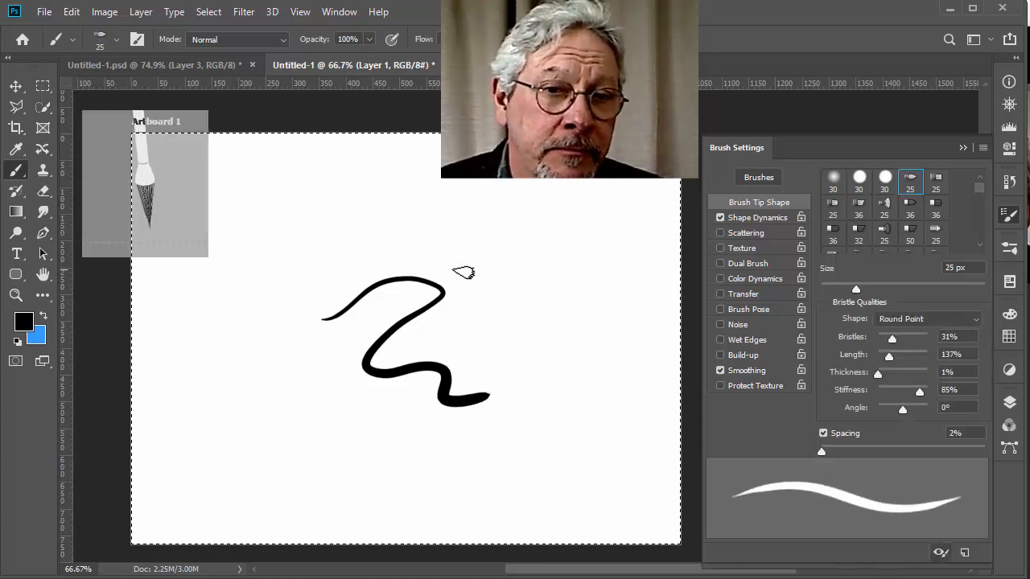
{"action": "mouse_move", "coordinate": [468, 258]}
{"action": "left_mouse_down"}
{"action": "mouse_move", "coordinate": [490, 326]}
{"action": "mouse_move", "coordinate": [547, 368]}
{"action": "left_mouse_up"}
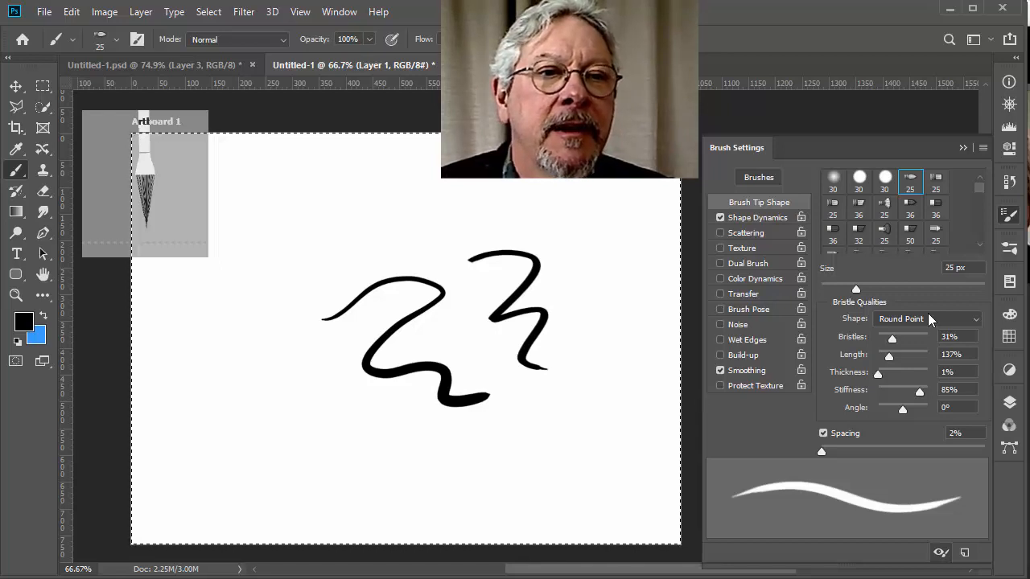
Step: Select a 25 px erodible tip shaped as Erodible Point and paint a zigzag stroke plus a long wavy stroke beneath it
{"action": "left_click", "coordinate": [936, 234]}
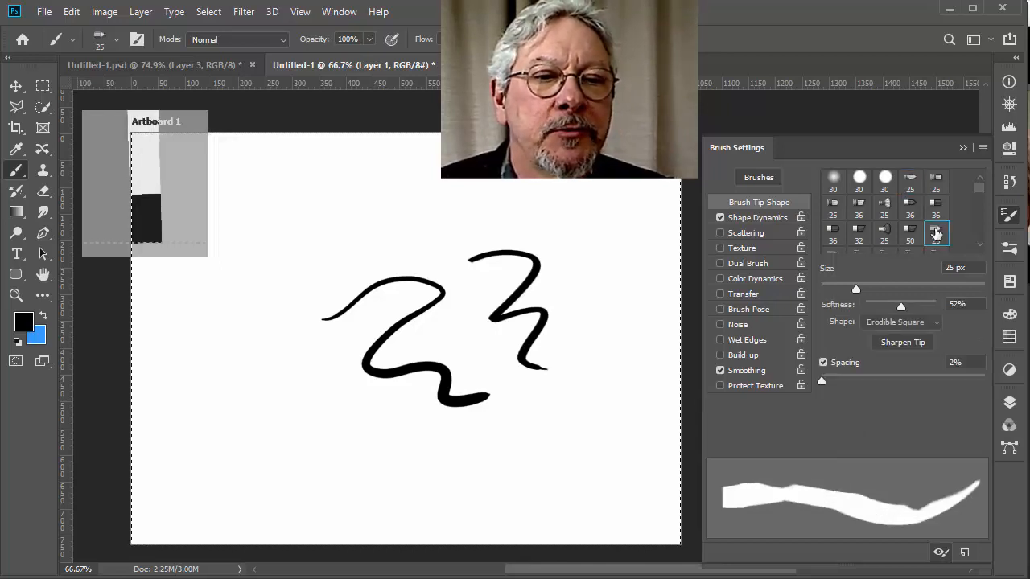
{"action": "left_click", "coordinate": [933, 323]}
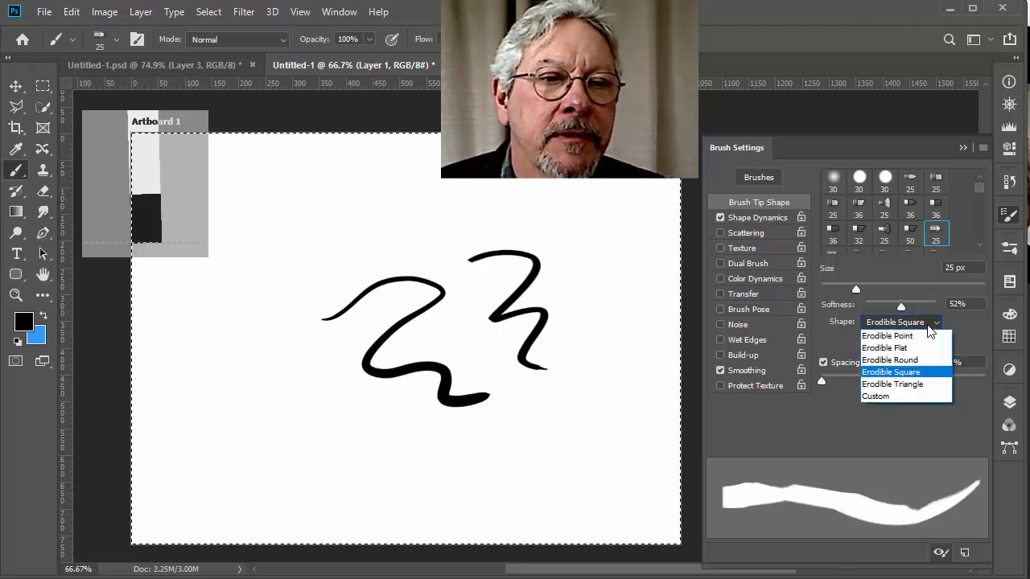
{"action": "left_click", "coordinate": [887, 336]}
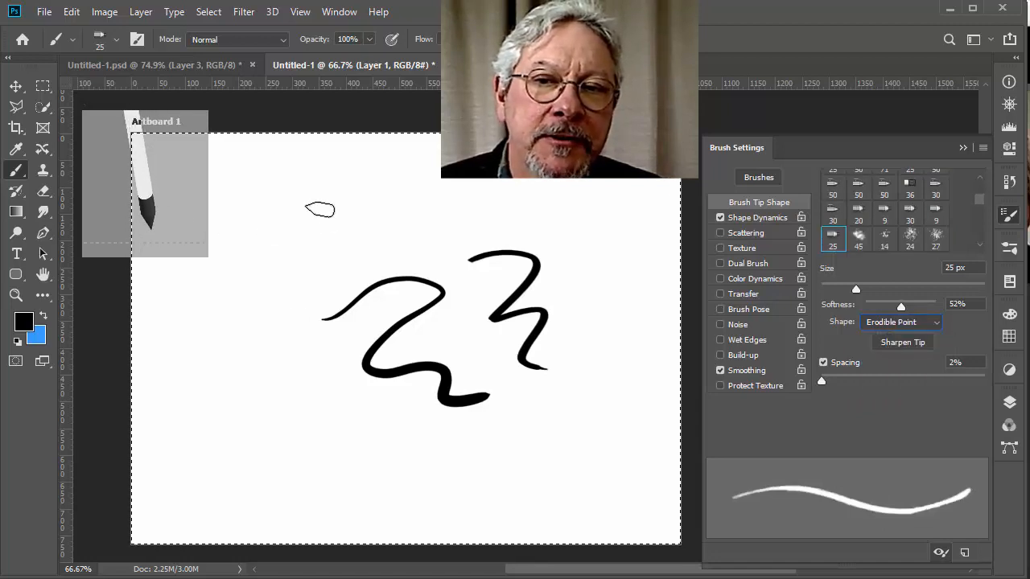
{"action": "mouse_move", "coordinate": [304, 206]}
{"action": "left_mouse_down"}
{"action": "mouse_move", "coordinate": [288, 260]}
{"action": "mouse_move", "coordinate": [348, 227]}
{"action": "mouse_move", "coordinate": [378, 256]}
{"action": "left_mouse_up"}
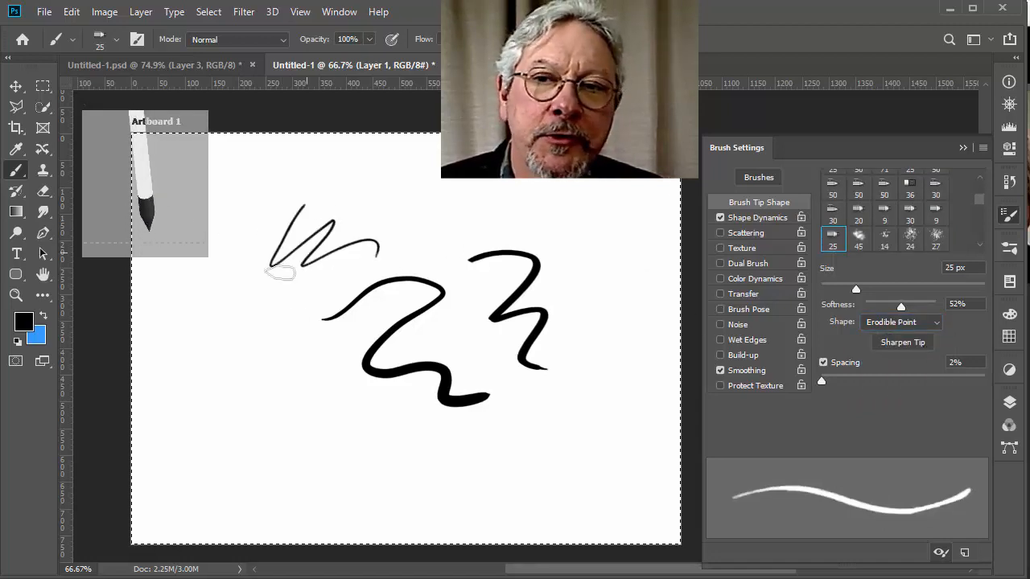
{"action": "mouse_move", "coordinate": [225, 296]}
{"action": "left_mouse_down"}
{"action": "mouse_move", "coordinate": [216, 360]}
{"action": "mouse_move", "coordinate": [302, 386]}
{"action": "mouse_move", "coordinate": [365, 445]}
{"action": "mouse_move", "coordinate": [428, 467]}
{"action": "mouse_move", "coordinate": [503, 455]}
{"action": "left_mouse_up"}
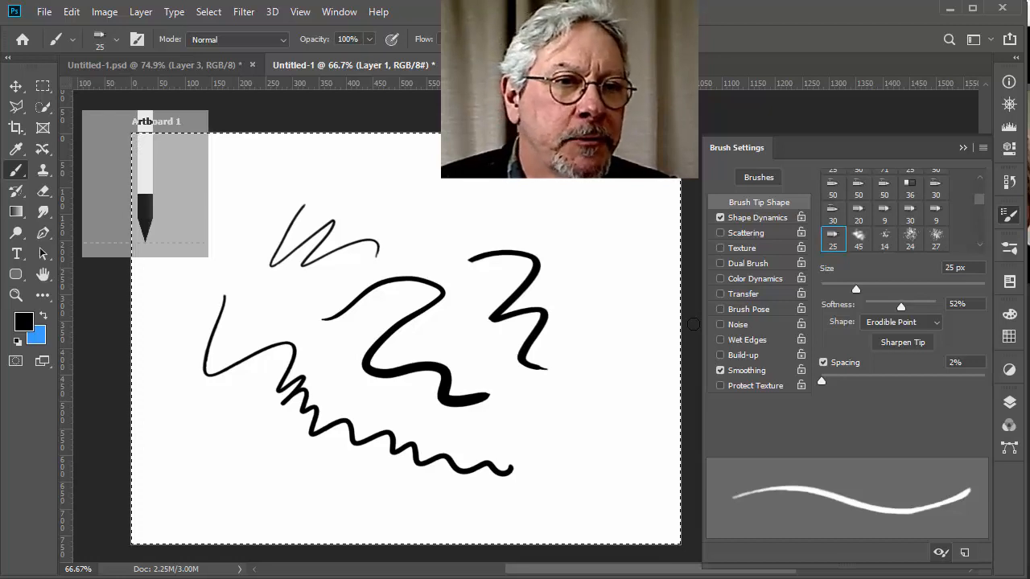
Step: Select the 95 px leaf tip, set its spacing to 91% and paint two horizontal rows of leaves across the upper canvas
{"action": "left_click", "coordinate": [936, 186]}
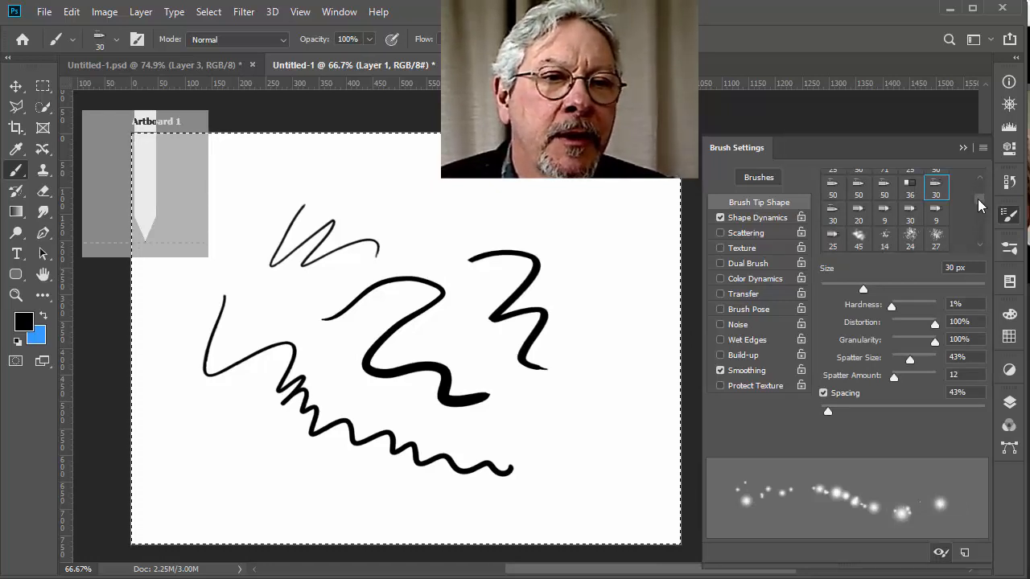
{"action": "left_click_drag", "start_coordinate": [980, 199], "coordinate": [974, 217]}
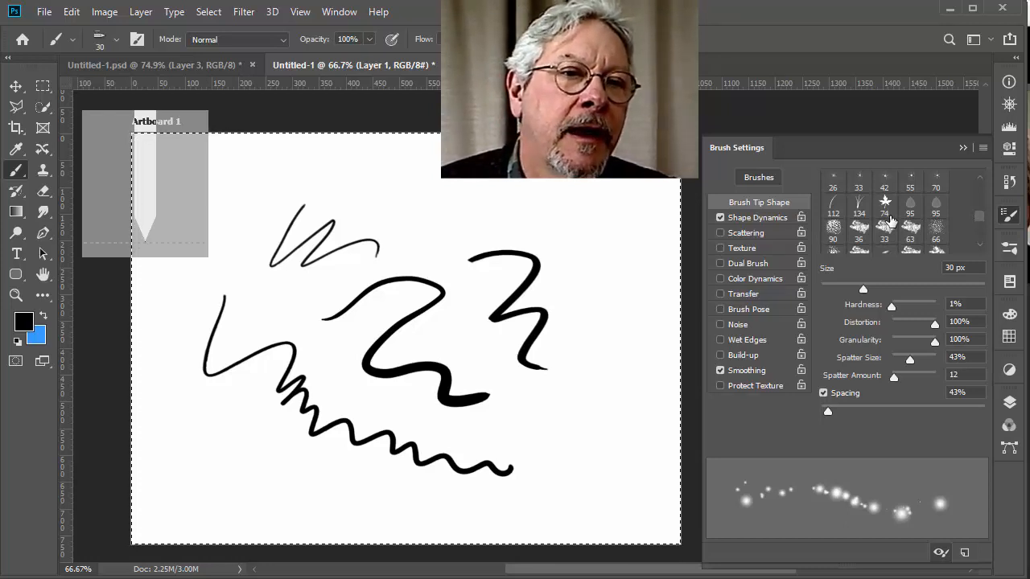
{"action": "left_click", "coordinate": [909, 208]}
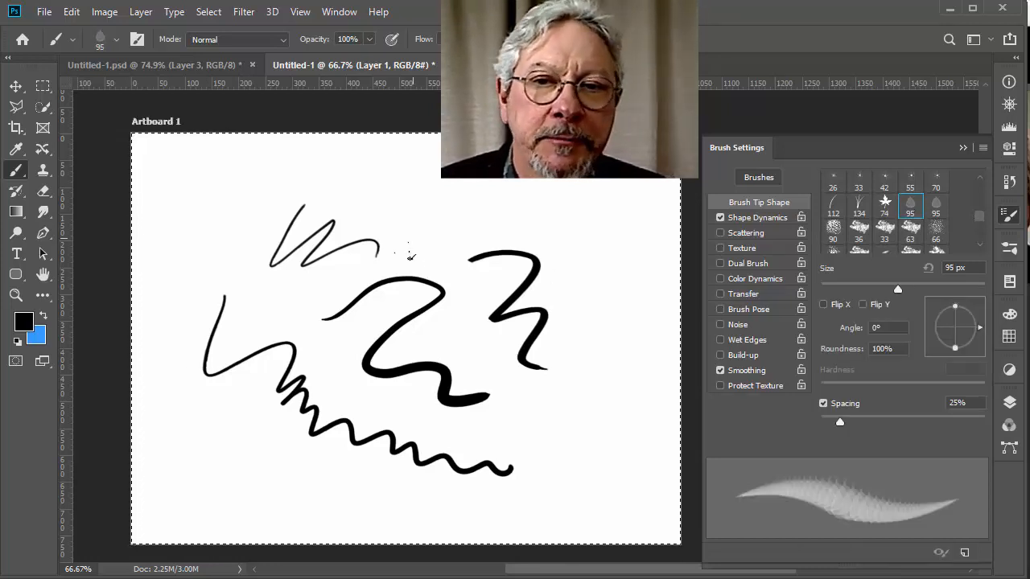
{"action": "left_click_drag", "start_coordinate": [840, 422], "coordinate": [894, 417]}
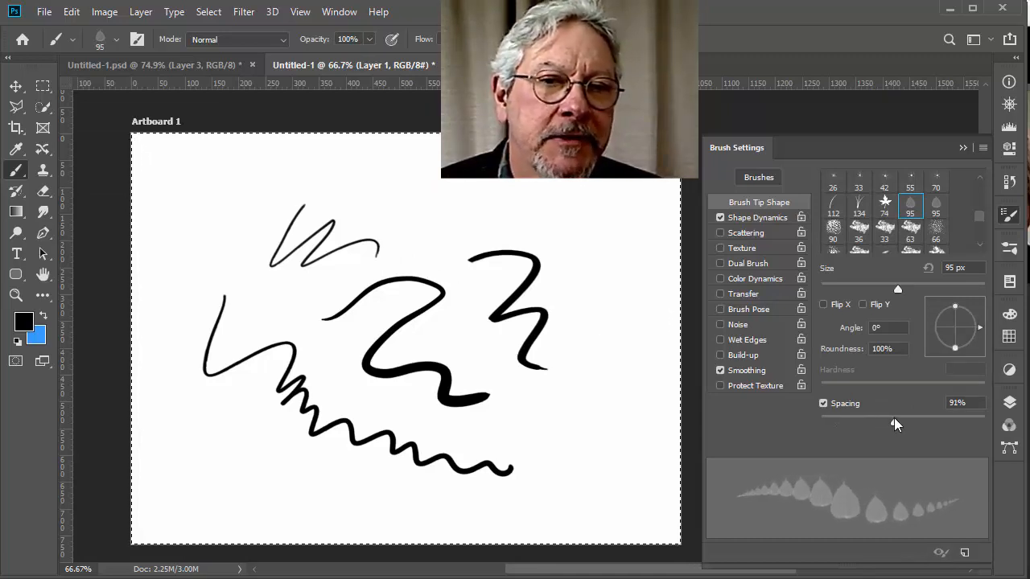
{"action": "left_click_drag", "start_coordinate": [229, 194], "coordinate": [535, 198]}
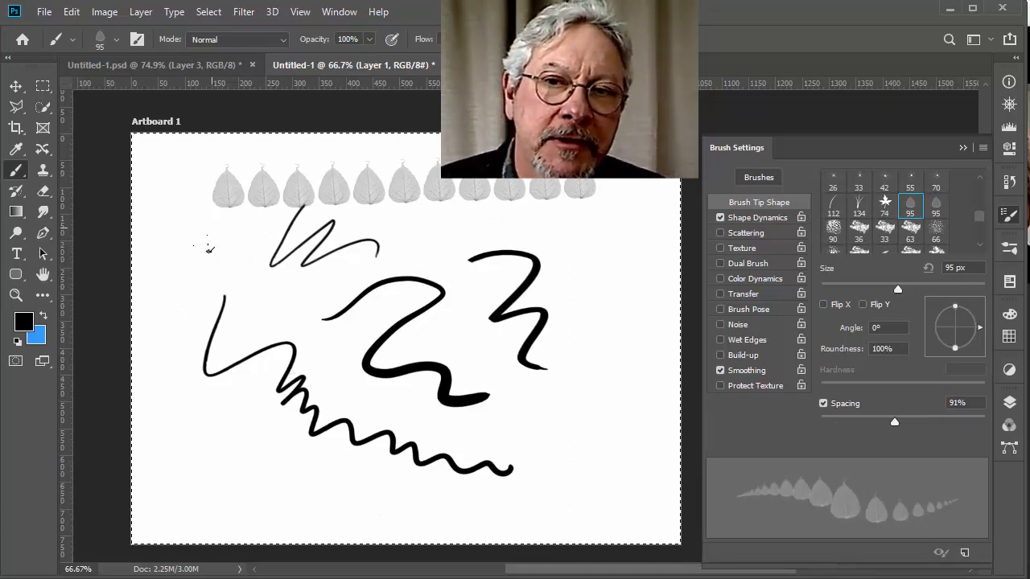
{"action": "left_click_drag", "start_coordinate": [210, 249], "coordinate": [414, 253]}
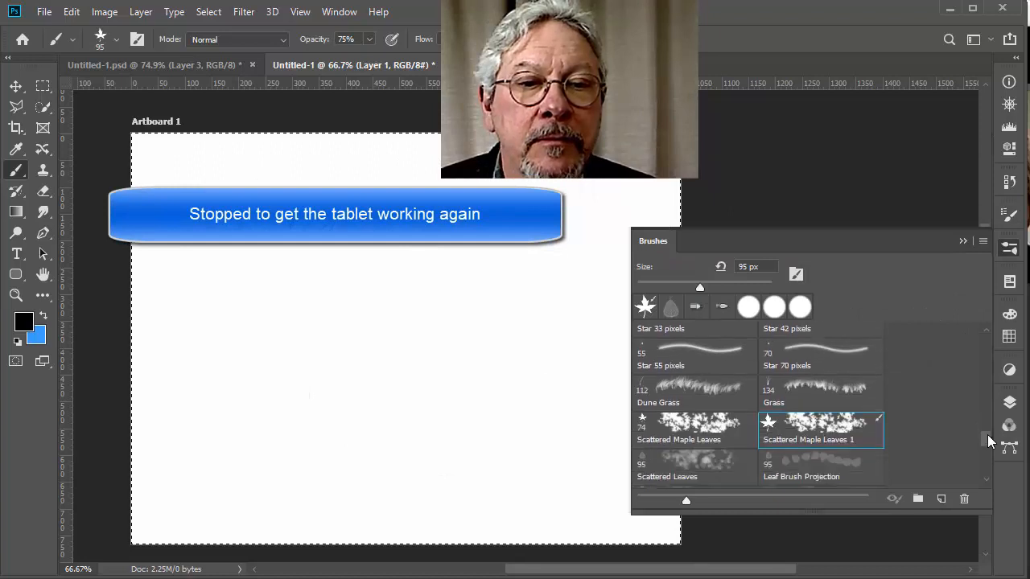
Step: Paint two bands of black leaves across the middle of the canvas with the Scattered Leaves preset at 95 px
{"action": "left_click_drag", "start_coordinate": [989, 441], "coordinate": [981, 447]}
{"action": "left_click", "coordinate": [692, 406]}
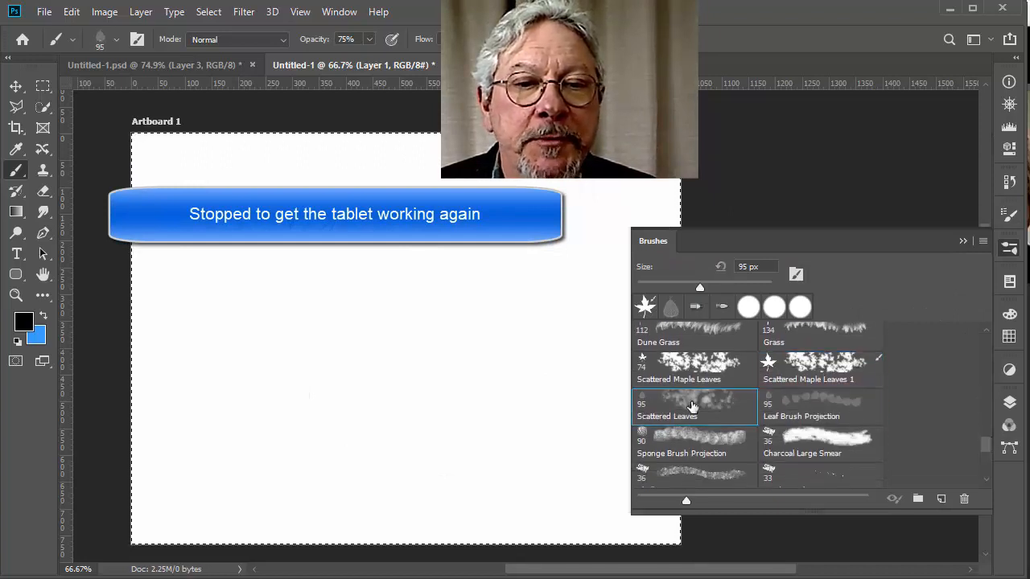
{"action": "mouse_move", "coordinate": [248, 316]}
{"action": "left_mouse_down"}
{"action": "mouse_move", "coordinate": [452, 314]}
{"action": "mouse_move", "coordinate": [508, 292]}
{"action": "left_mouse_up"}
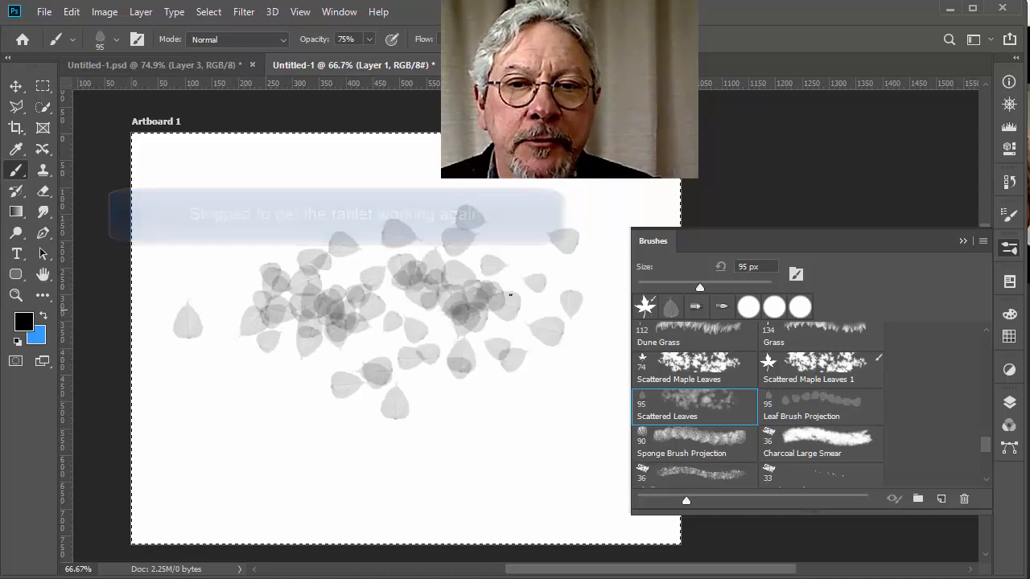
{"action": "left_click_drag", "start_coordinate": [236, 400], "coordinate": [490, 386]}
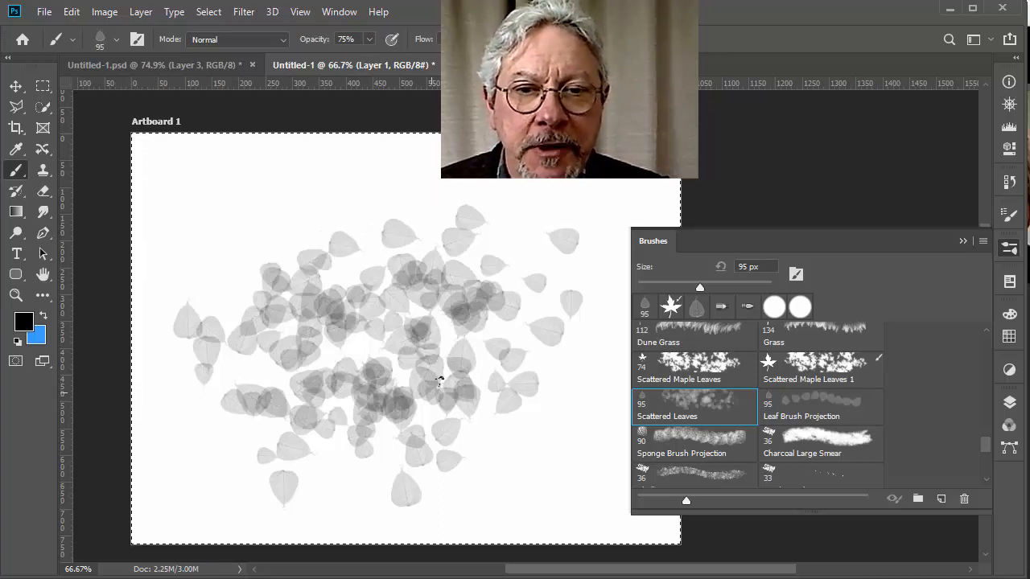
Step: Swap the foreground colour to blue and paint over the leaves with Scattered Leaves and the 74 px Scattered Maple Leaves preset
{"action": "left_click", "coordinate": [44, 316]}
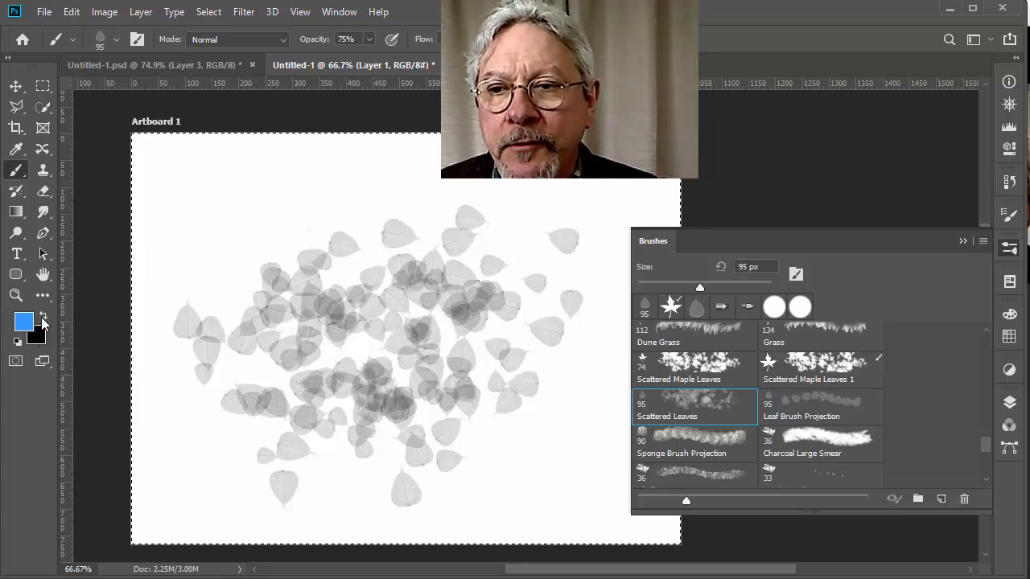
{"action": "mouse_move", "coordinate": [254, 284]}
{"action": "left_mouse_down"}
{"action": "mouse_move", "coordinate": [276, 346]}
{"action": "mouse_move", "coordinate": [450, 274]}
{"action": "mouse_move", "coordinate": [299, 413]}
{"action": "mouse_move", "coordinate": [427, 234]}
{"action": "mouse_move", "coordinate": [351, 246]}
{"action": "left_mouse_up"}
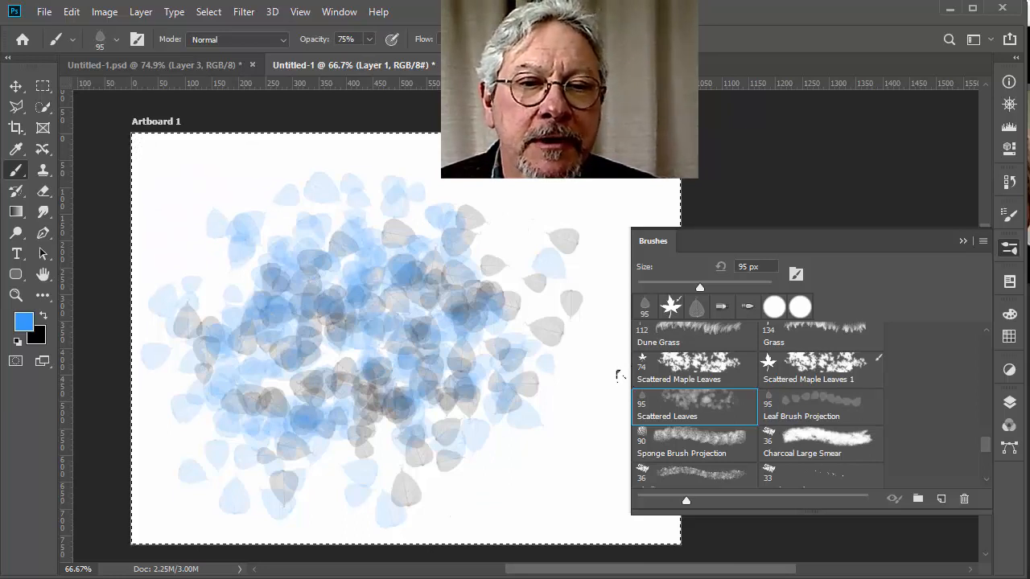
{"action": "left_click", "coordinate": [694, 369]}
{"action": "mouse_move", "coordinate": [262, 362]}
{"action": "left_mouse_down"}
{"action": "mouse_move", "coordinate": [499, 367]}
{"action": "mouse_move", "coordinate": [511, 399]}
{"action": "left_mouse_up"}
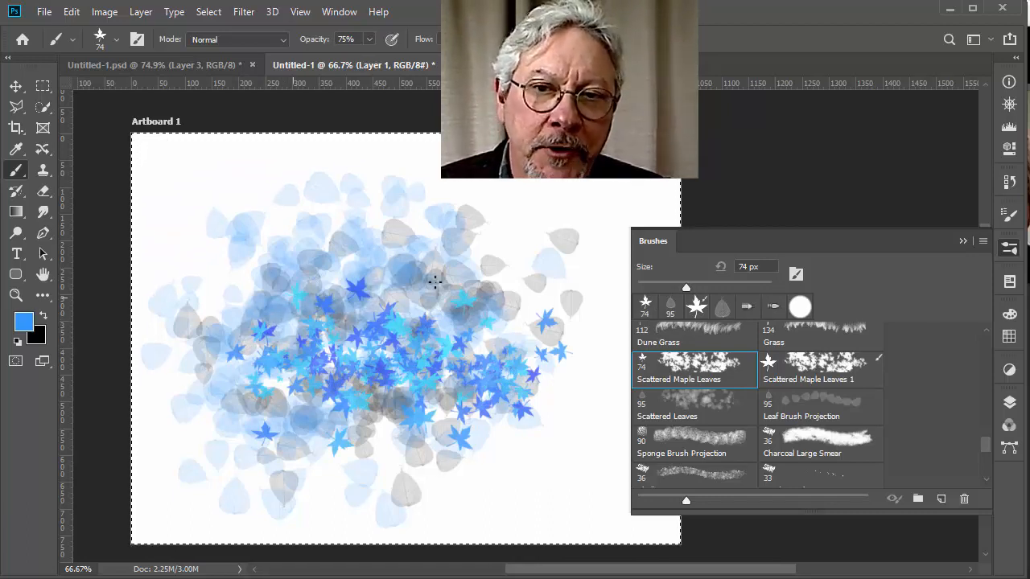
{"action": "left_click_drag", "start_coordinate": [434, 282], "coordinate": [487, 329]}
Step: Clear the artwork and paint a fresh band of blue maple leaves across the middle of the canvas
{"action": "key", "text": "Delete"}
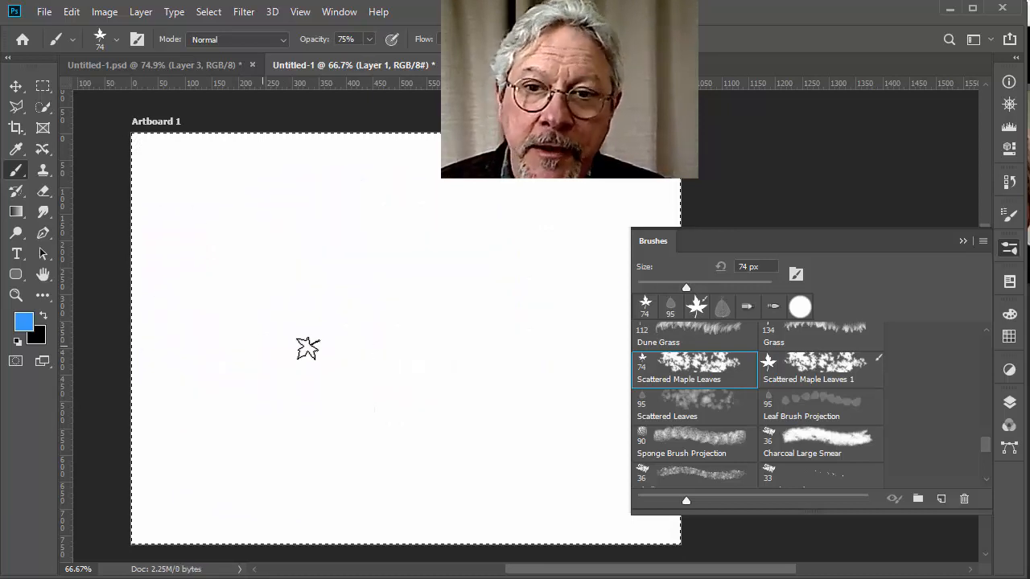
{"action": "mouse_move", "coordinate": [307, 348]}
{"action": "left_mouse_down"}
{"action": "mouse_move", "coordinate": [518, 345]}
{"action": "mouse_move", "coordinate": [506, 400]}
{"action": "left_mouse_up"}
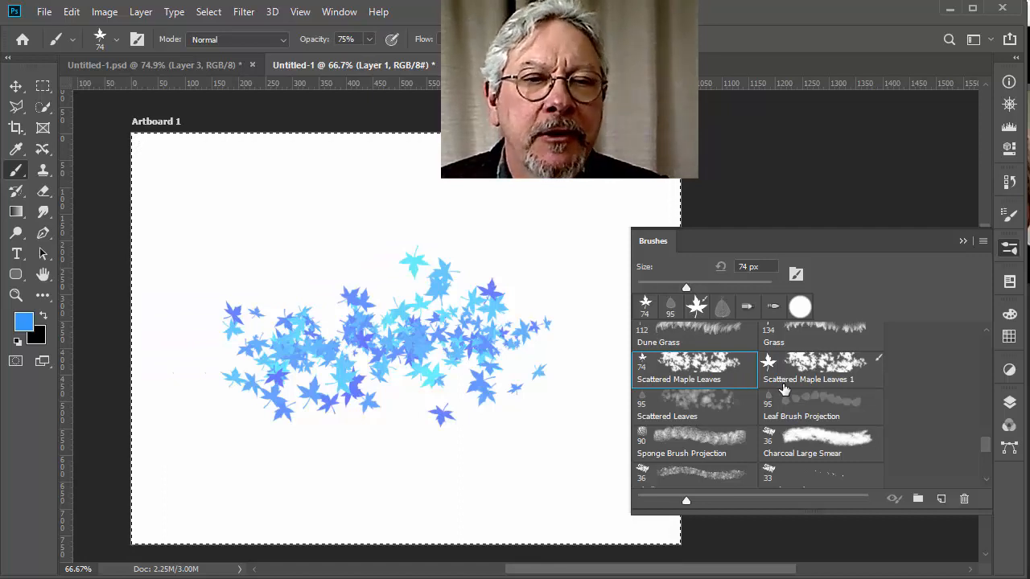
Step: Examine the maple leaf brush's tip shape, Shape Dynamics, Scattering and Color Dynamics settings
{"action": "left_click", "coordinate": [1009, 216]}
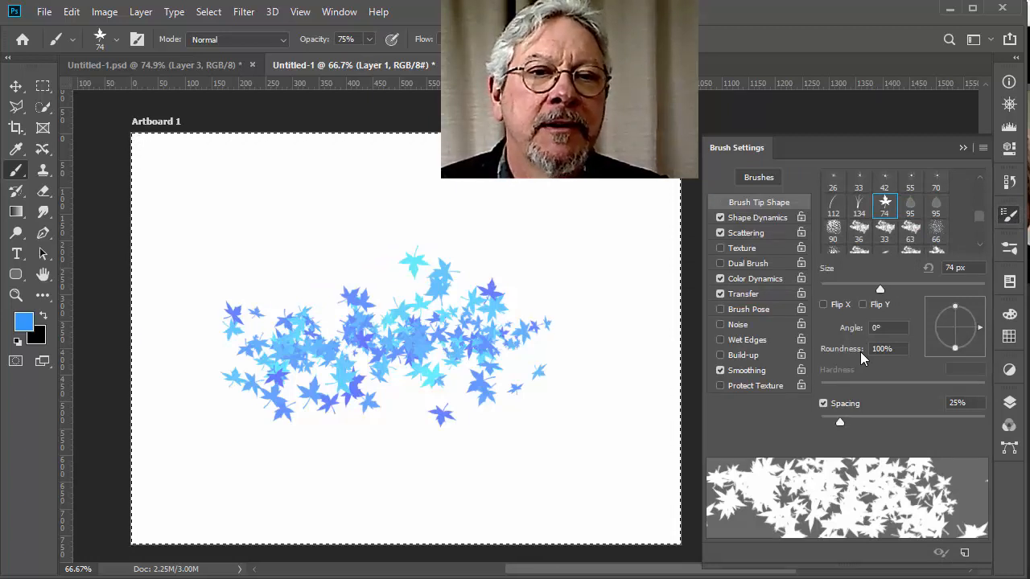
{"action": "left_click", "coordinate": [757, 218]}
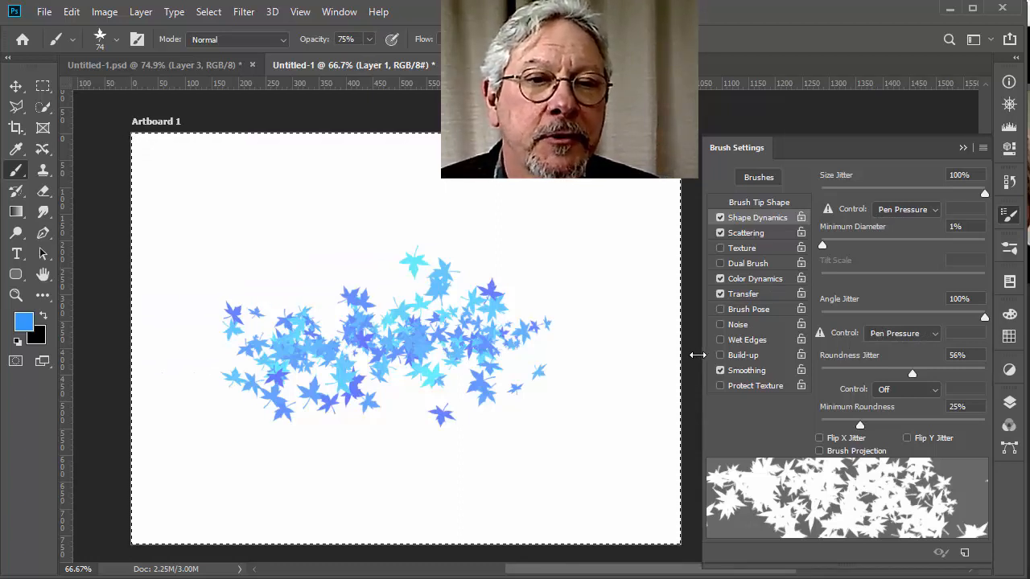
{"action": "left_click", "coordinate": [747, 232]}
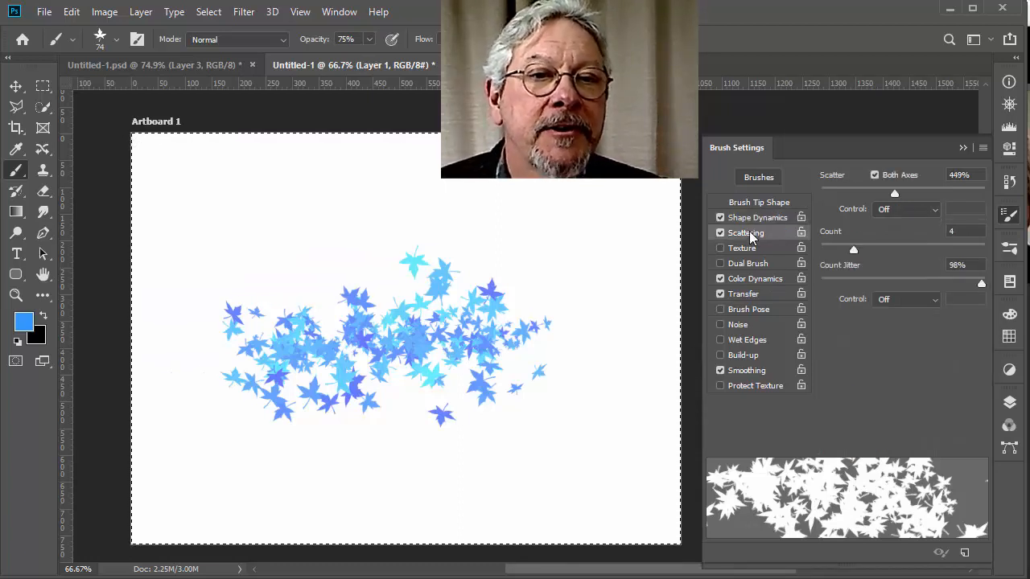
{"action": "left_click", "coordinate": [756, 278]}
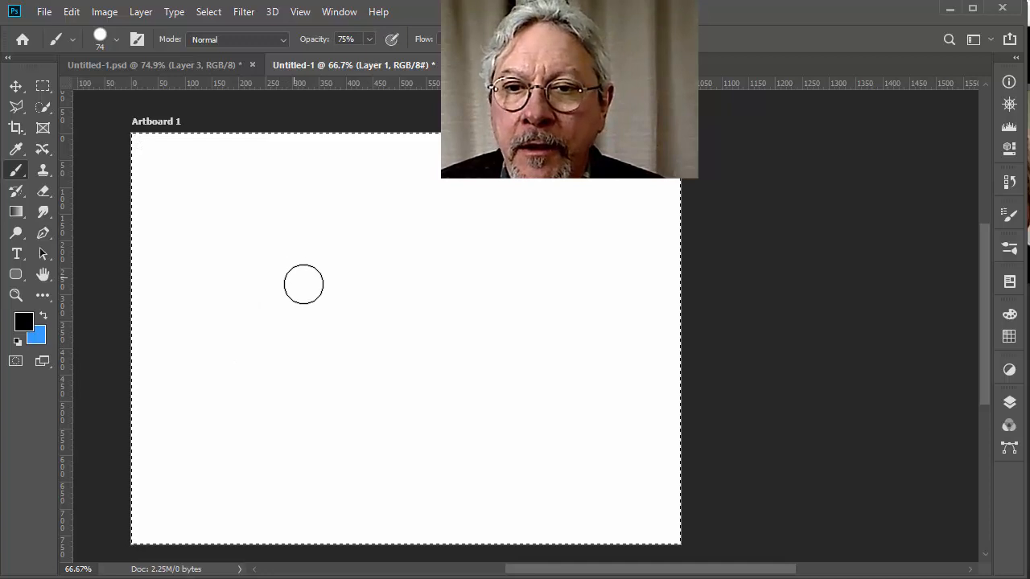
Step: Paint short overlapping black strokes on the empty canvas with the 74 px round brush at 75% opacity
{"action": "left_click_drag", "start_coordinate": [295, 277], "coordinate": [322, 337]}
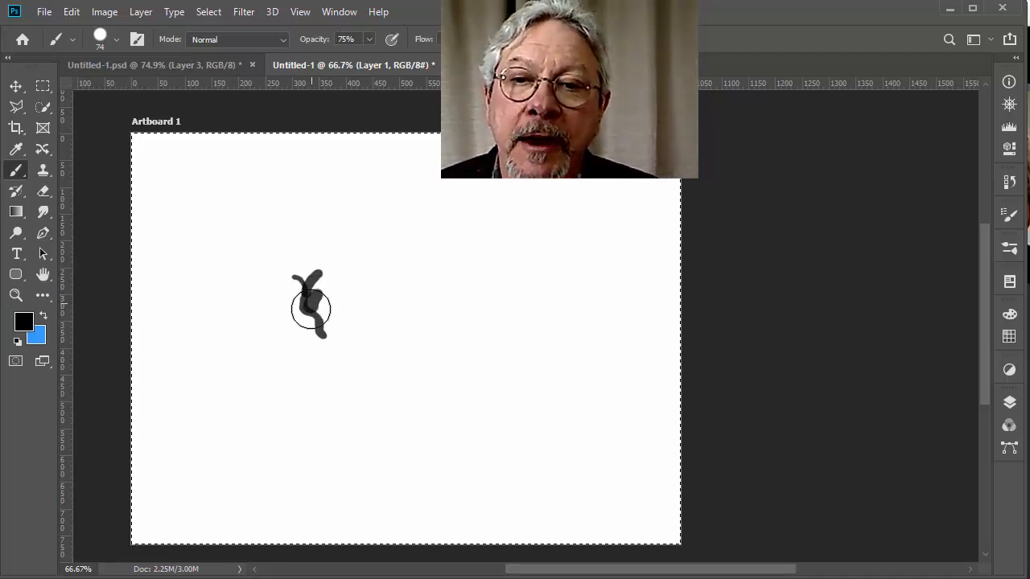
{"action": "left_click_drag", "start_coordinate": [322, 325], "coordinate": [342, 344]}
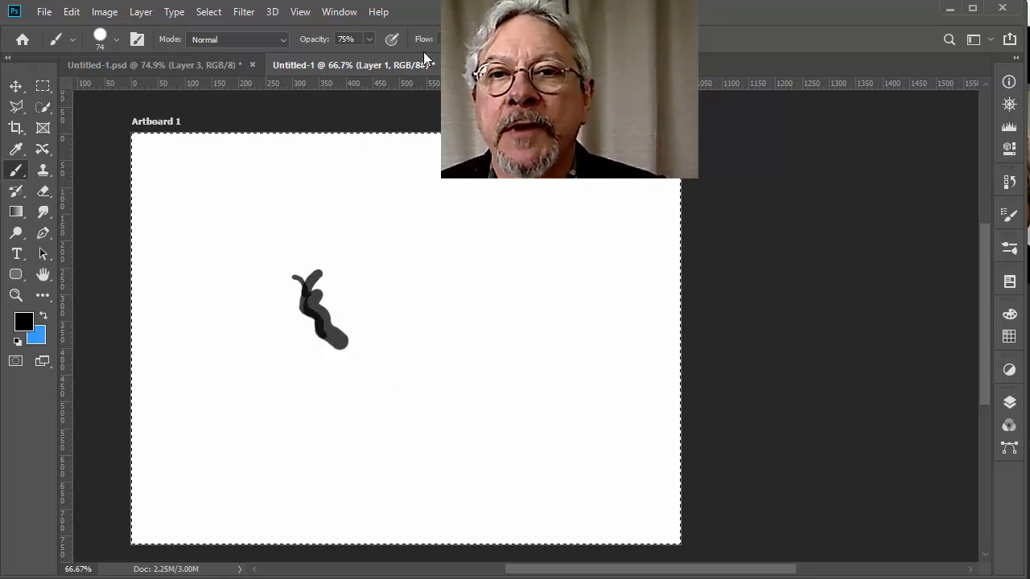
Step: Set the brush opacity to 23% and add pale overlapping strokes and a small dot around the dark ones
{"action": "left_click", "coordinate": [369, 39]}
{"action": "left_click_drag", "start_coordinate": [371, 55], "coordinate": [331, 58]}
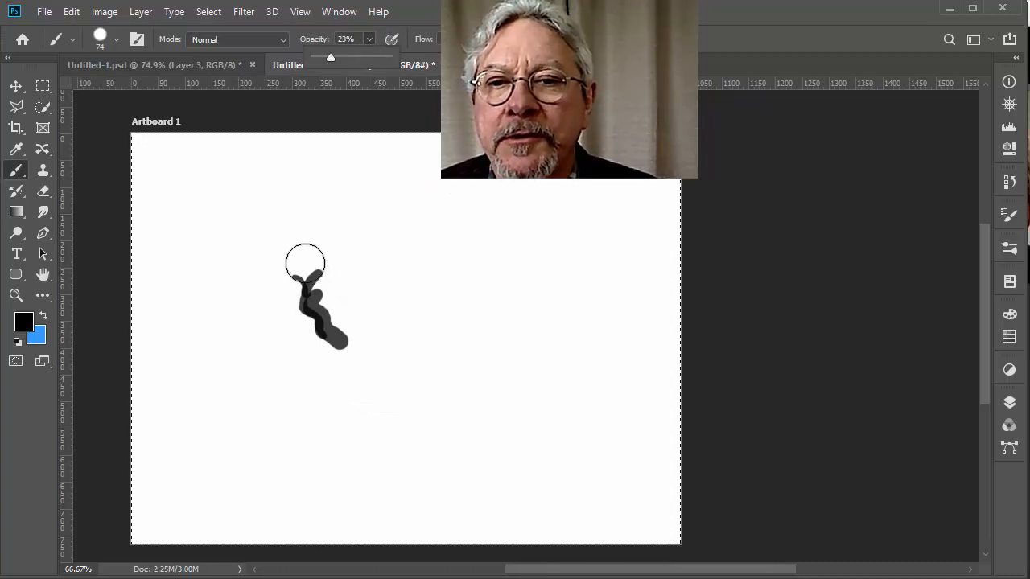
{"action": "mouse_move", "coordinate": [303, 259]}
{"action": "left_mouse_down"}
{"action": "mouse_move", "coordinate": [308, 239]}
{"action": "mouse_move", "coordinate": [309, 274]}
{"action": "mouse_move", "coordinate": [319, 271]}
{"action": "mouse_move", "coordinate": [319, 254]}
{"action": "mouse_move", "coordinate": [322, 292]}
{"action": "mouse_move", "coordinate": [338, 303]}
{"action": "left_mouse_up"}
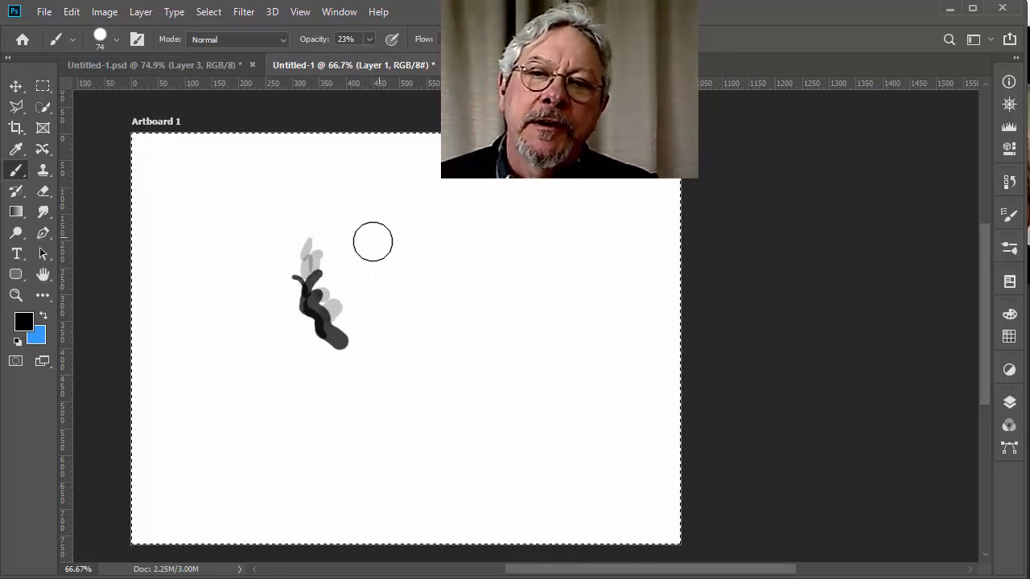
{"action": "left_click", "coordinate": [284, 293]}
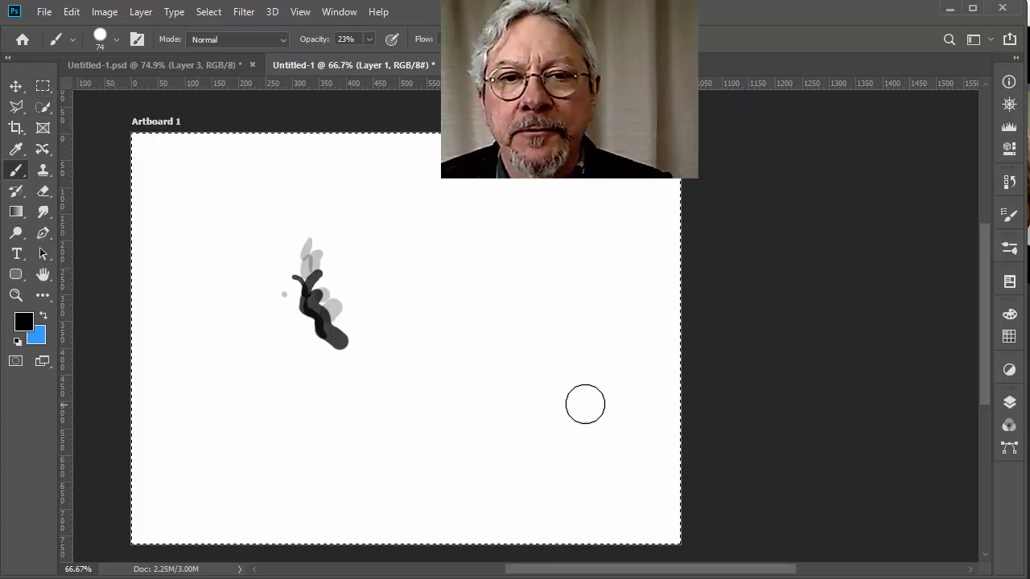
Step: Deselect the full canvas and draw a rectangular marquee selection closely around the painted strokes
{"action": "key", "text": "ctrl+d"}
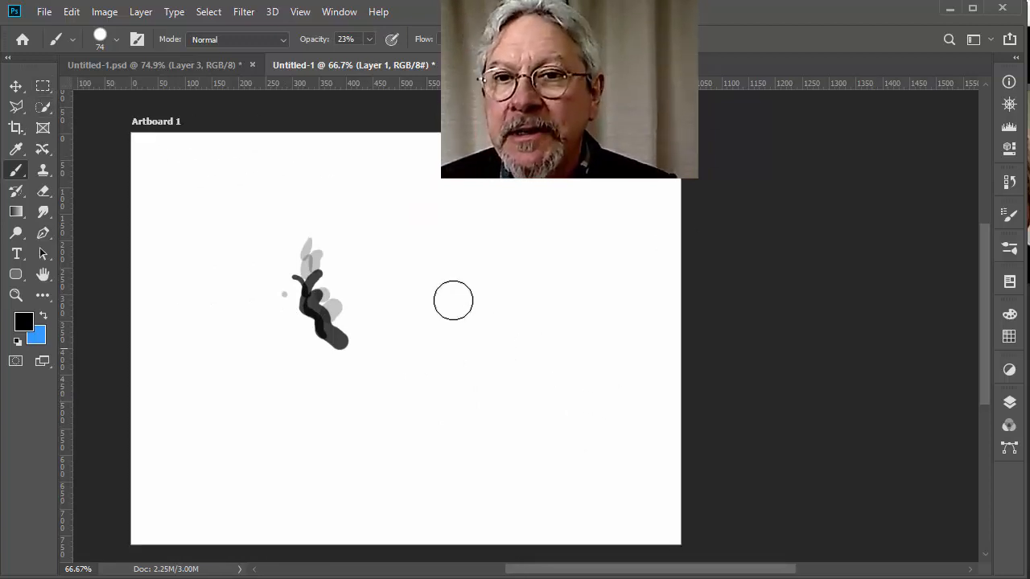
{"action": "left_click", "coordinate": [42, 86]}
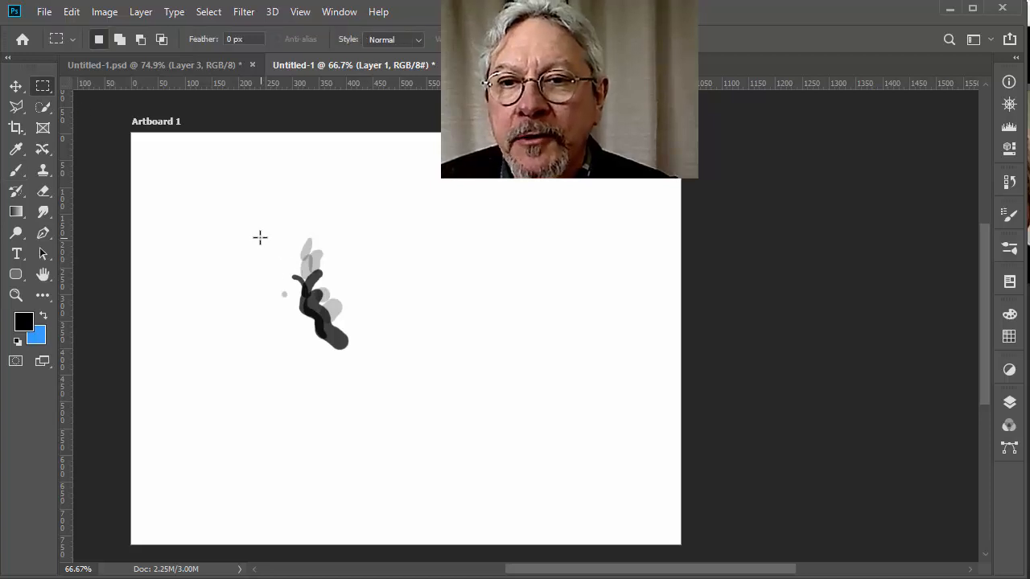
{"action": "mouse_move", "coordinate": [258, 228]}
{"action": "left_mouse_down"}
{"action": "mouse_move", "coordinate": [339, 300]}
{"action": "mouse_move", "coordinate": [373, 369]}
{"action": "left_mouse_up"}
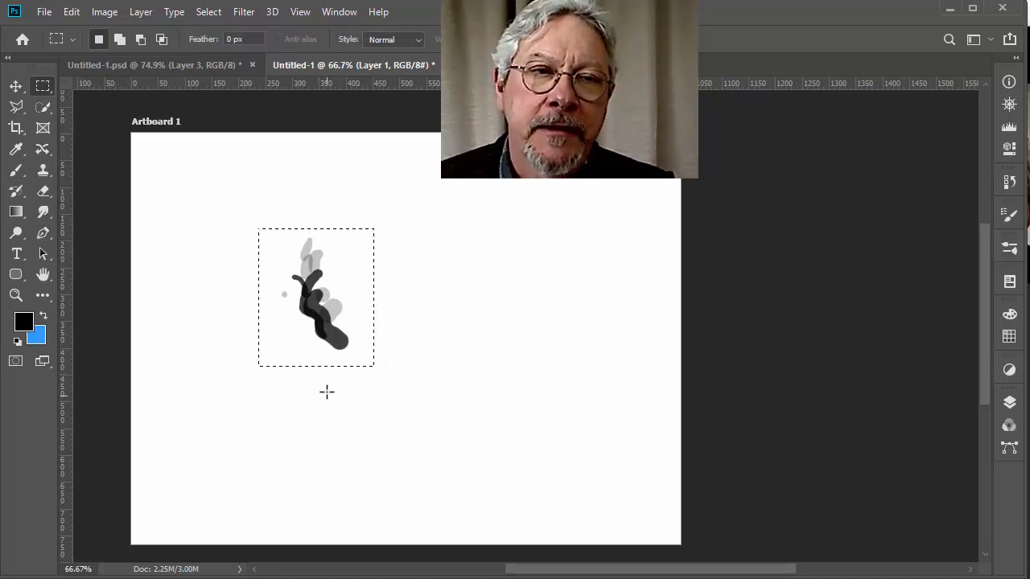
Step: Define a pattern from the selected painted strokes and accept the suggested name
{"action": "left_click", "coordinate": [70, 13]}
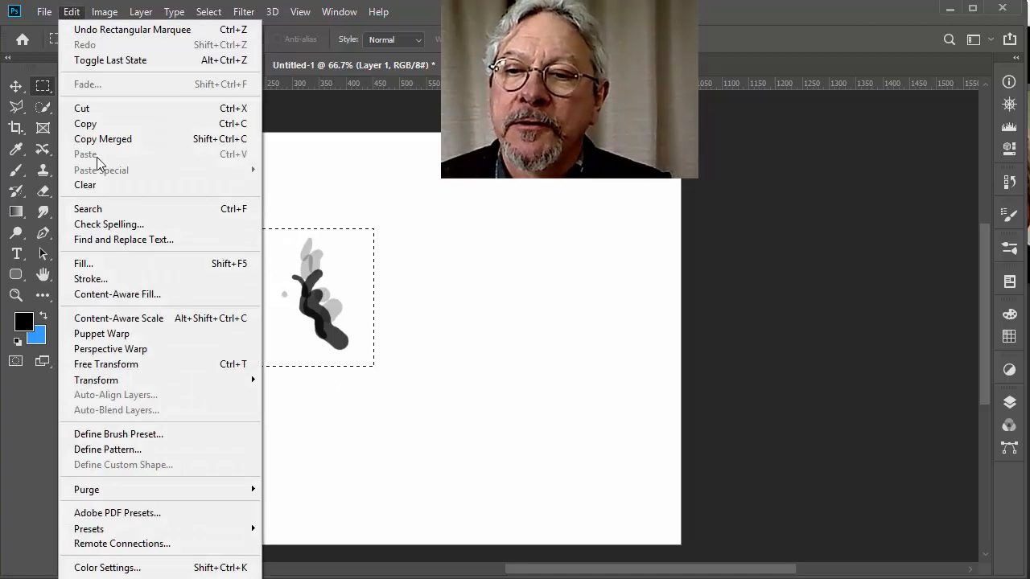
{"action": "left_click", "coordinate": [129, 451]}
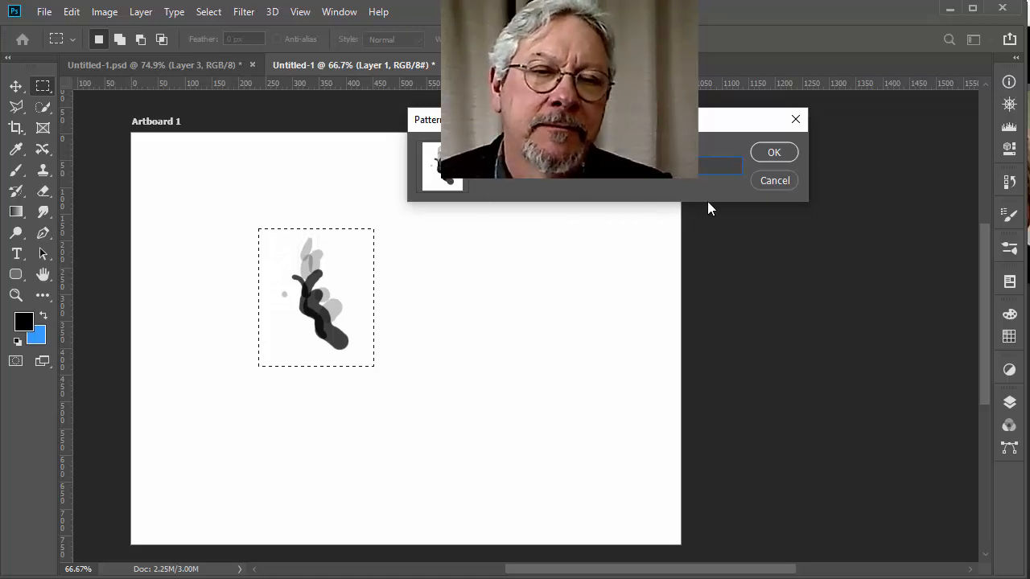
{"action": "left_click", "coordinate": [773, 153]}
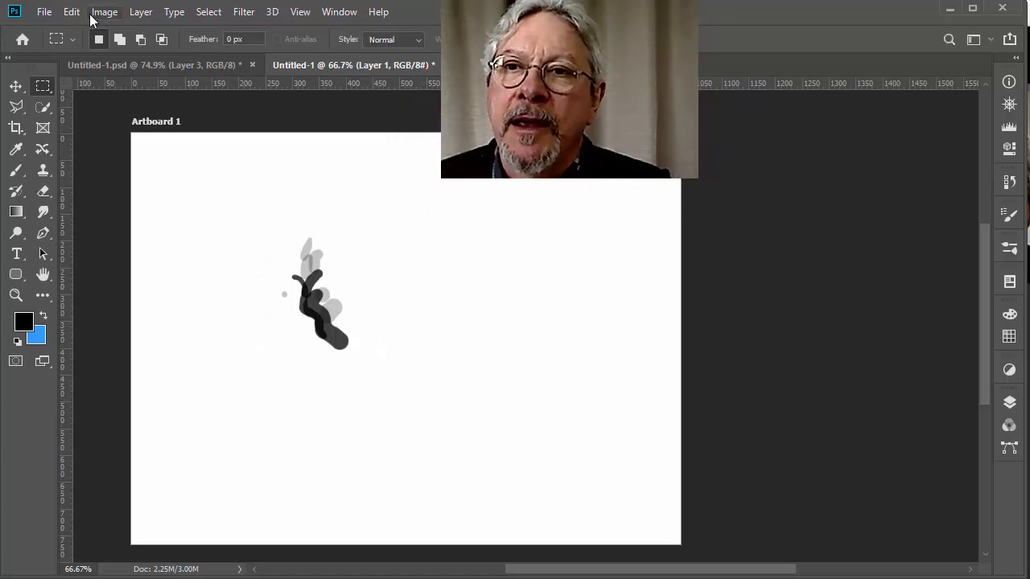
Step: Define a brush preset named Sampled Brush 3 from the painted strokes
{"action": "left_click", "coordinate": [71, 12]}
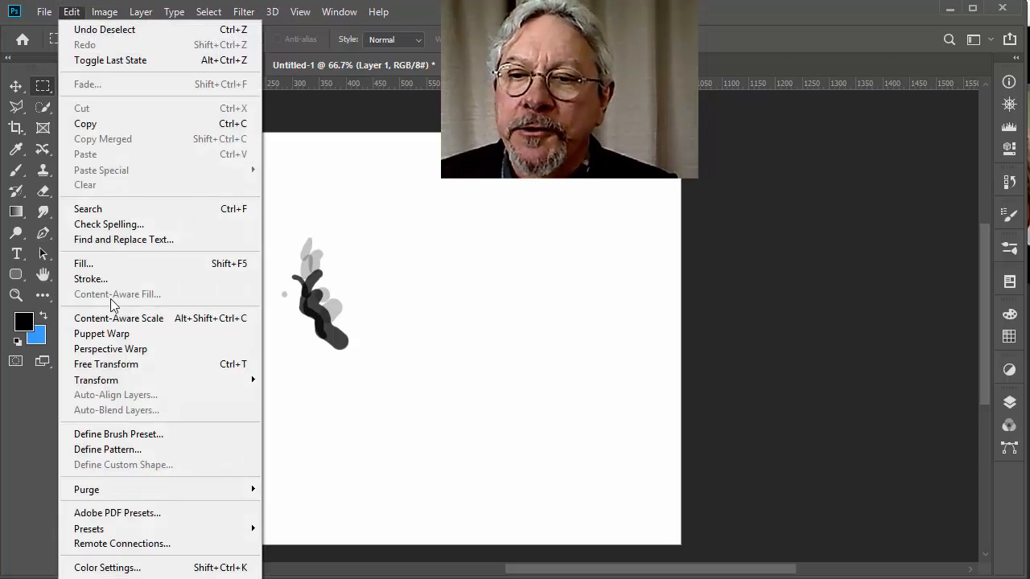
{"action": "left_click", "coordinate": [133, 435]}
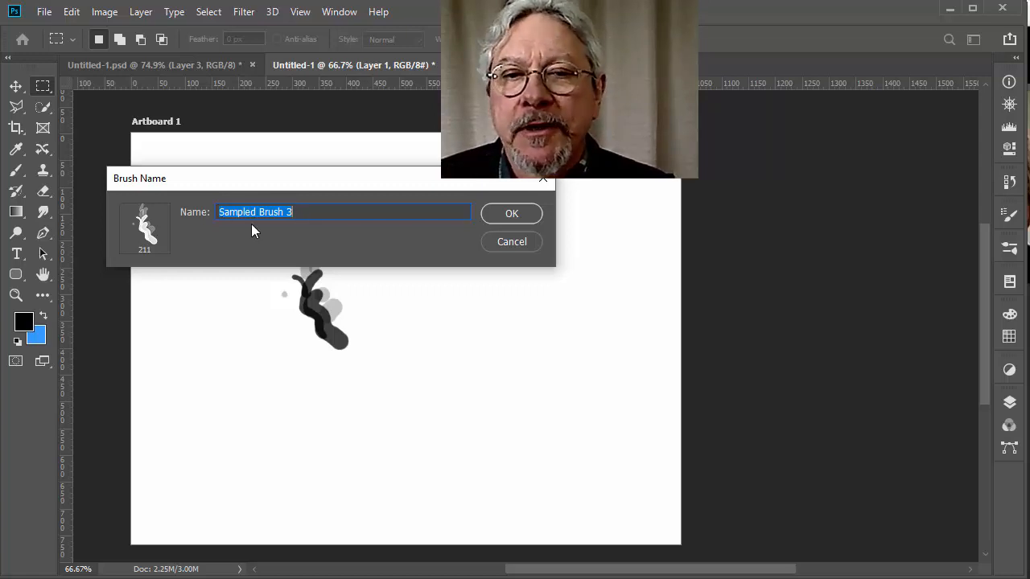
{"action": "left_click", "coordinate": [516, 211]}
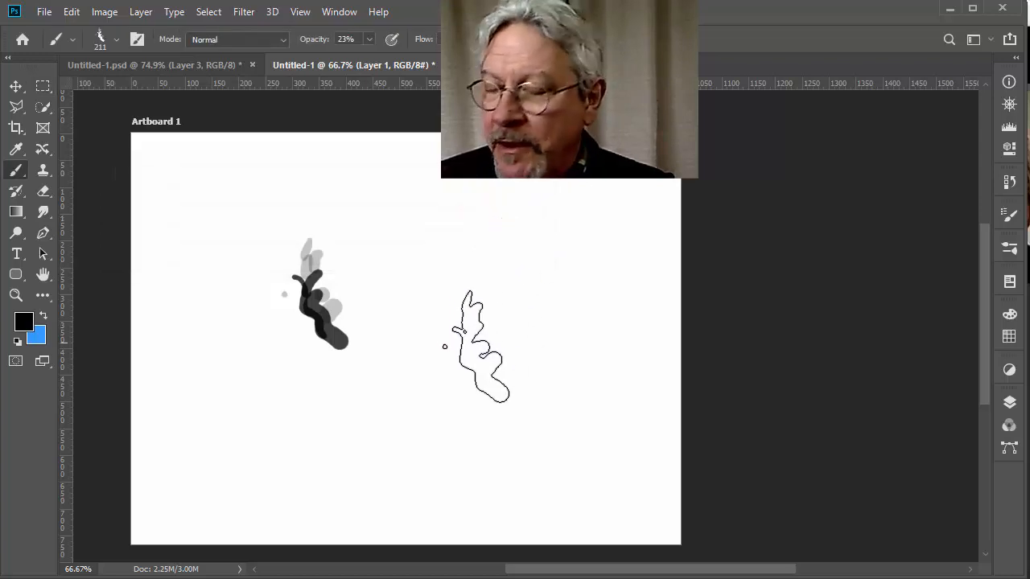
Step: Select the entire canvas and stamp the sampled brush once beside the original strokes at 100% opacity
{"action": "left_click", "coordinate": [1010, 406]}
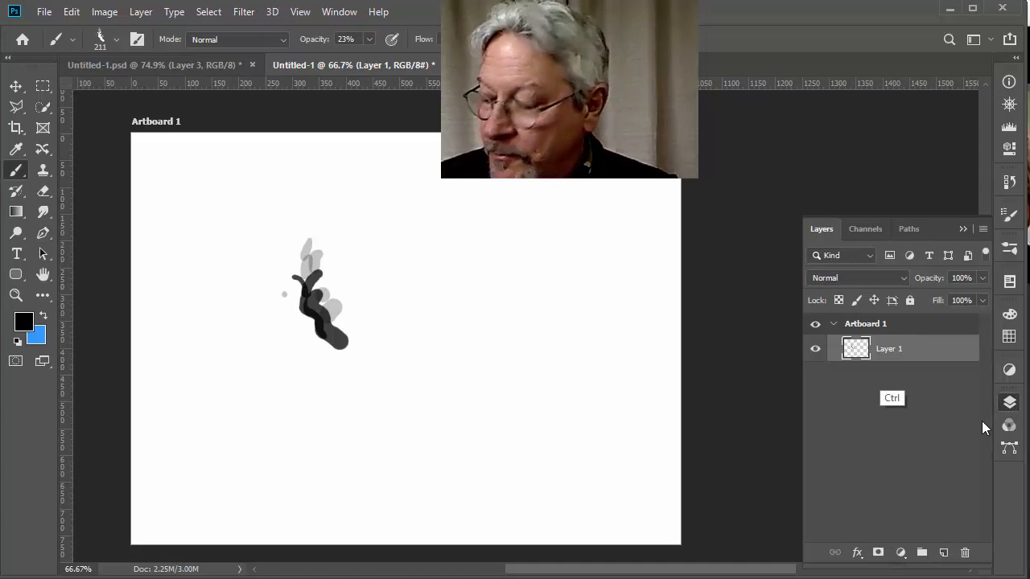
{"action": "key", "text": "ctrl+a"}
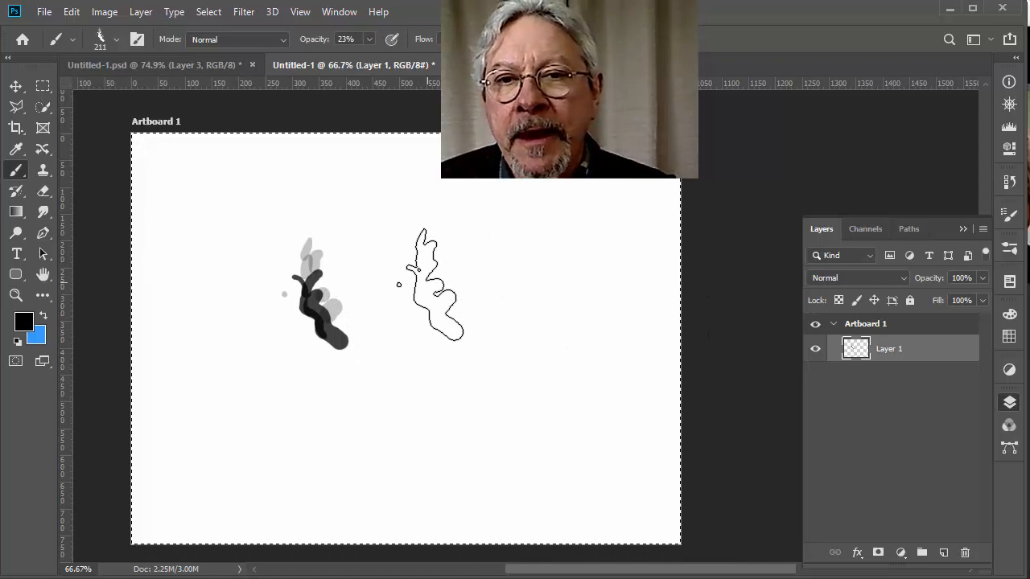
{"action": "left_click", "coordinate": [369, 39]}
{"action": "left_click_drag", "start_coordinate": [393, 55], "coordinate": [427, 58]}
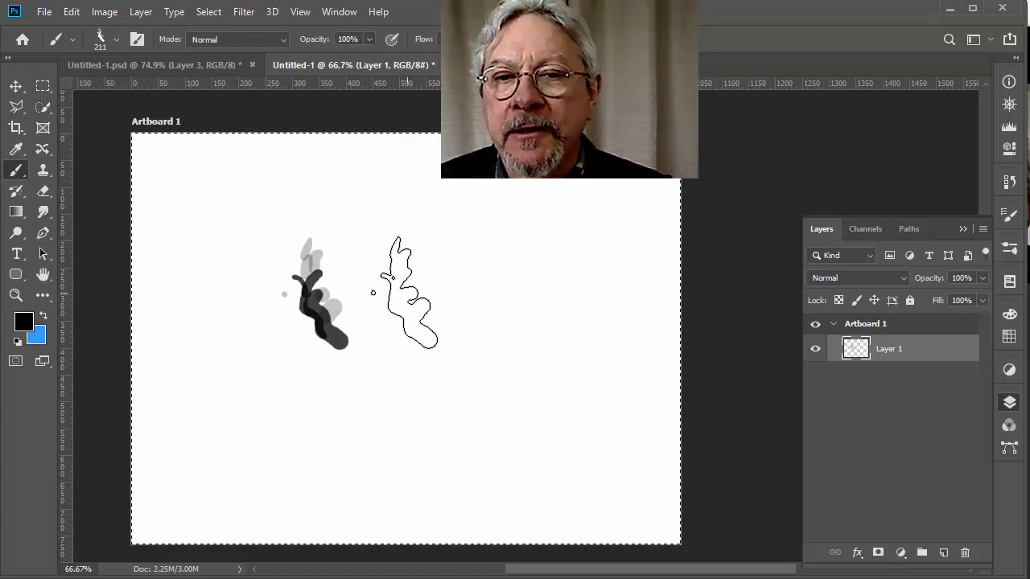
{"action": "left_click", "coordinate": [407, 292]}
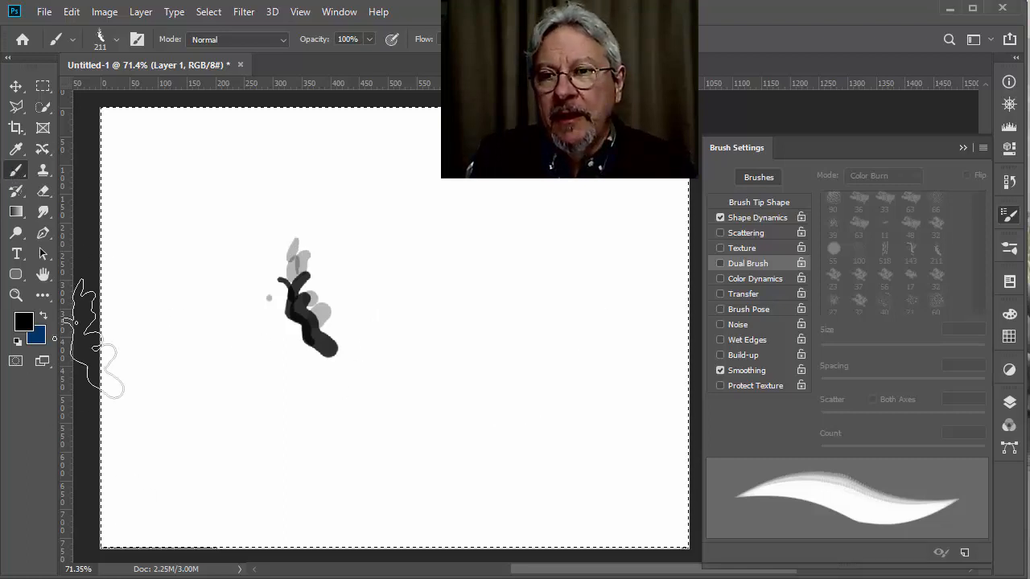
{"action": "key", "text": "ctrl+a"}
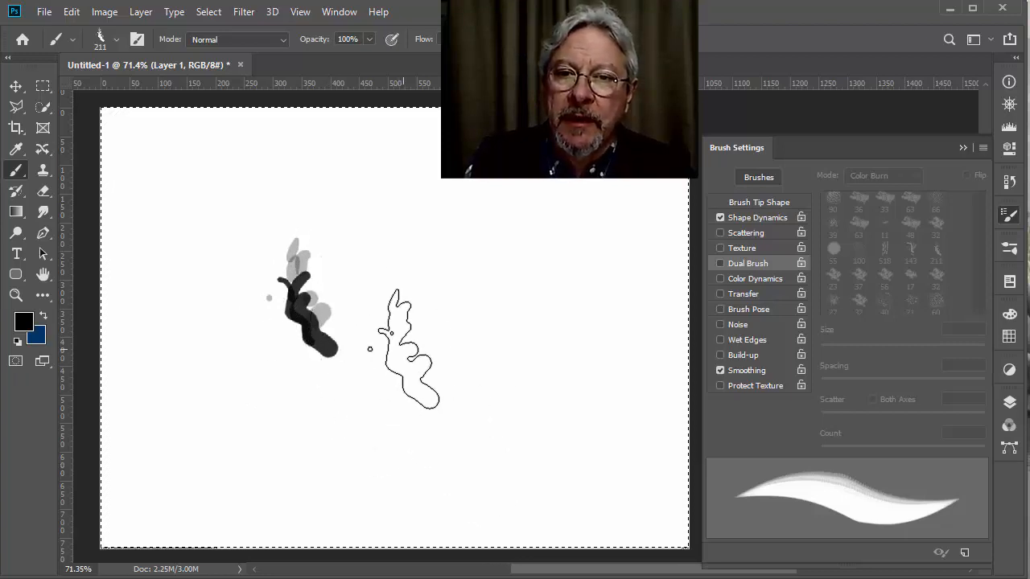
{"action": "left_click", "coordinate": [400, 291]}
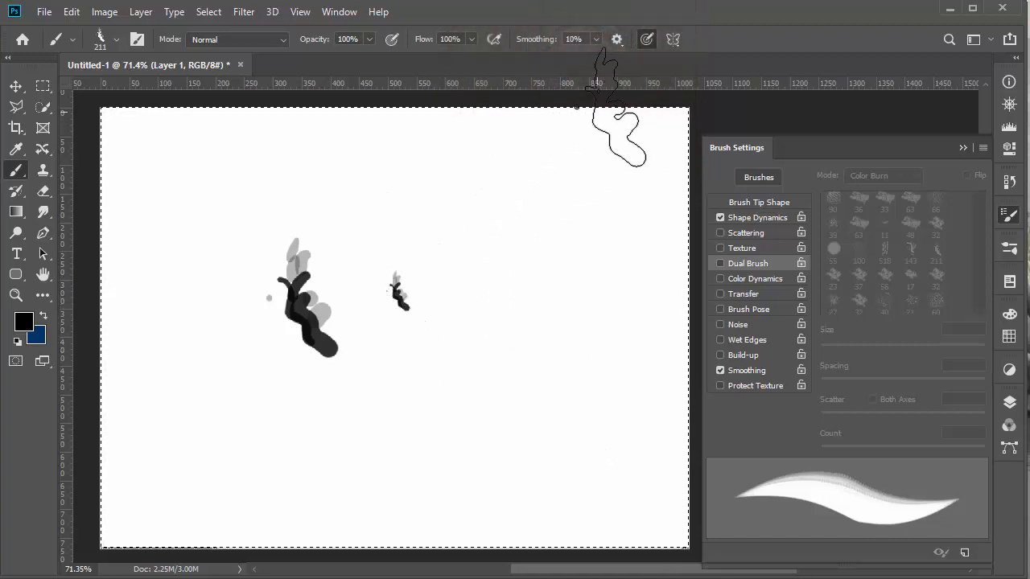
Step: Turn off pen-pressure sizing, stamp one full-size mark and paint broad black strokes across the canvas with the sampled brush
{"action": "left_click", "coordinate": [645, 40]}
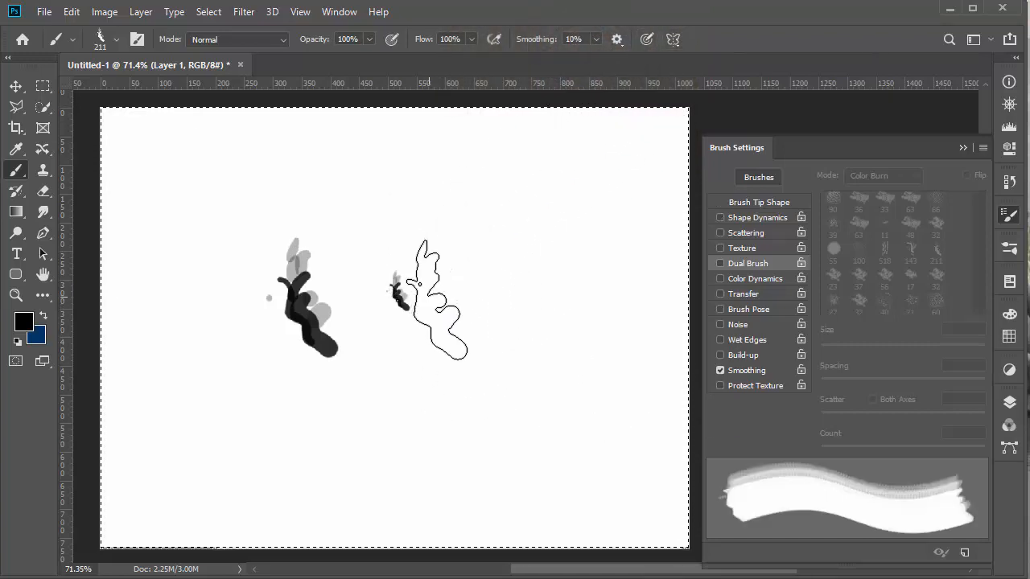
{"action": "left_click", "coordinate": [453, 295]}
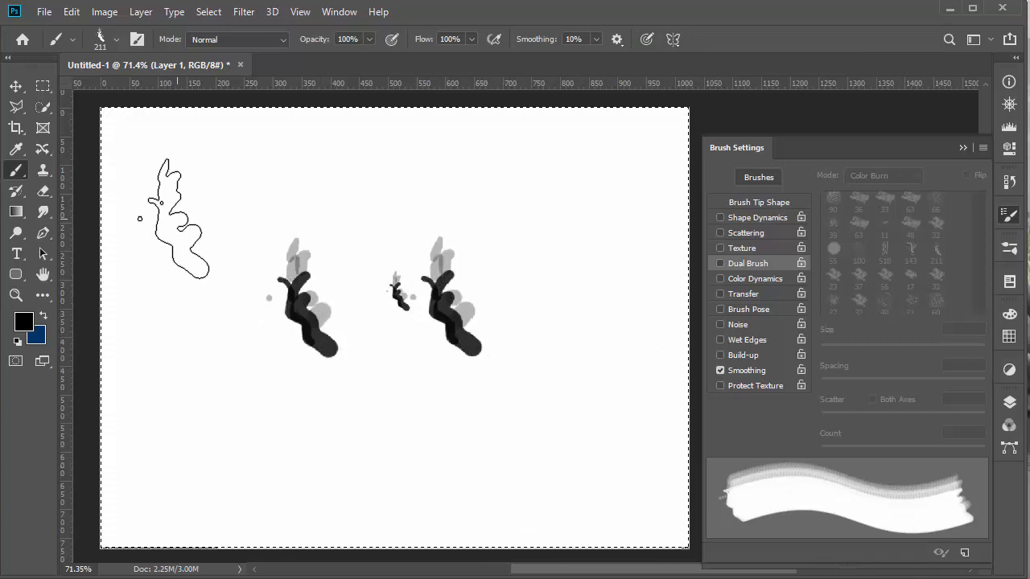
{"action": "mouse_move", "coordinate": [180, 215]}
{"action": "left_mouse_down"}
{"action": "mouse_move", "coordinate": [457, 196]}
{"action": "mouse_move", "coordinate": [660, 230]}
{"action": "left_mouse_up"}
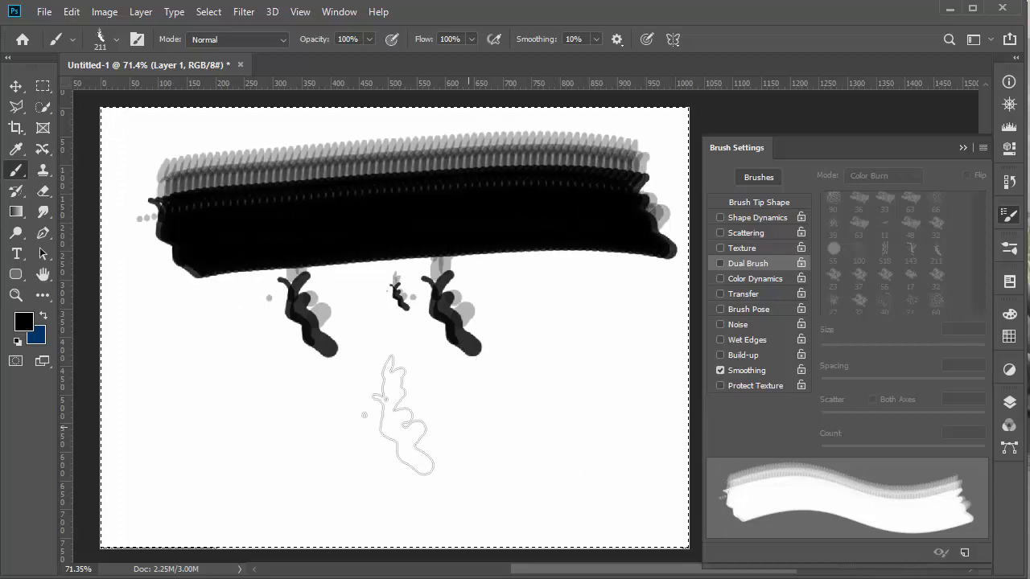
{"action": "mouse_move", "coordinate": [170, 357]}
{"action": "left_mouse_down"}
{"action": "mouse_move", "coordinate": [338, 378]}
{"action": "mouse_move", "coordinate": [366, 406]}
{"action": "left_mouse_up"}
{"action": "left_click_drag", "start_coordinate": [562, 350], "coordinate": [467, 492]}
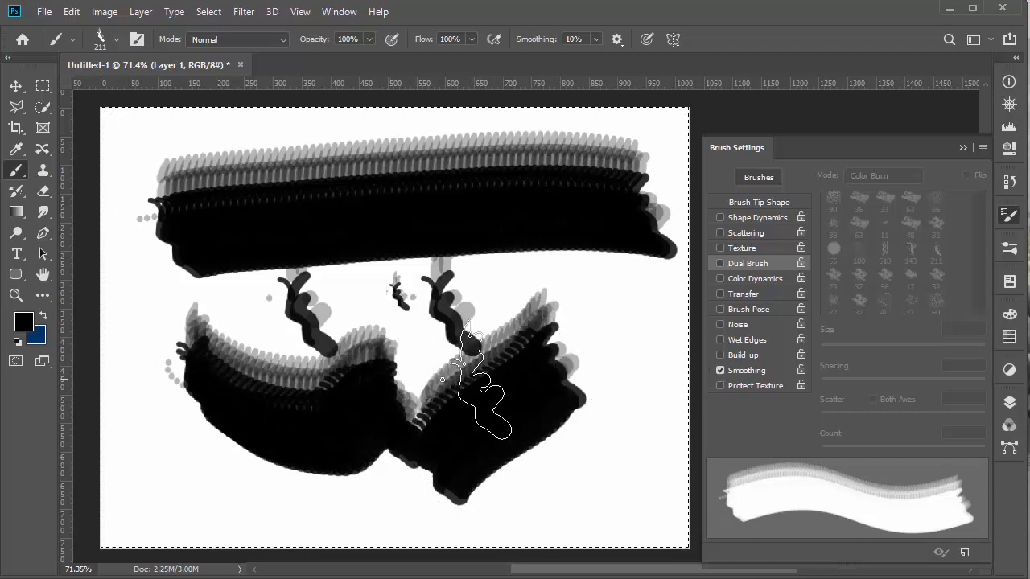
Step: Clear the canvas and paint a tapering wavy black stroke with pen pressure controlling the brush size
{"action": "key", "text": "Delete"}
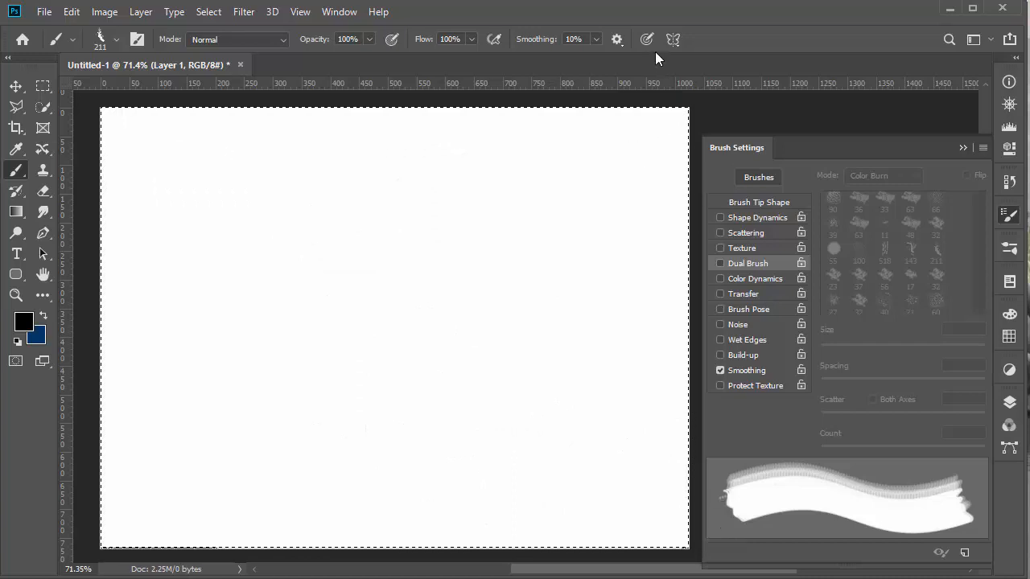
{"action": "left_click", "coordinate": [646, 40]}
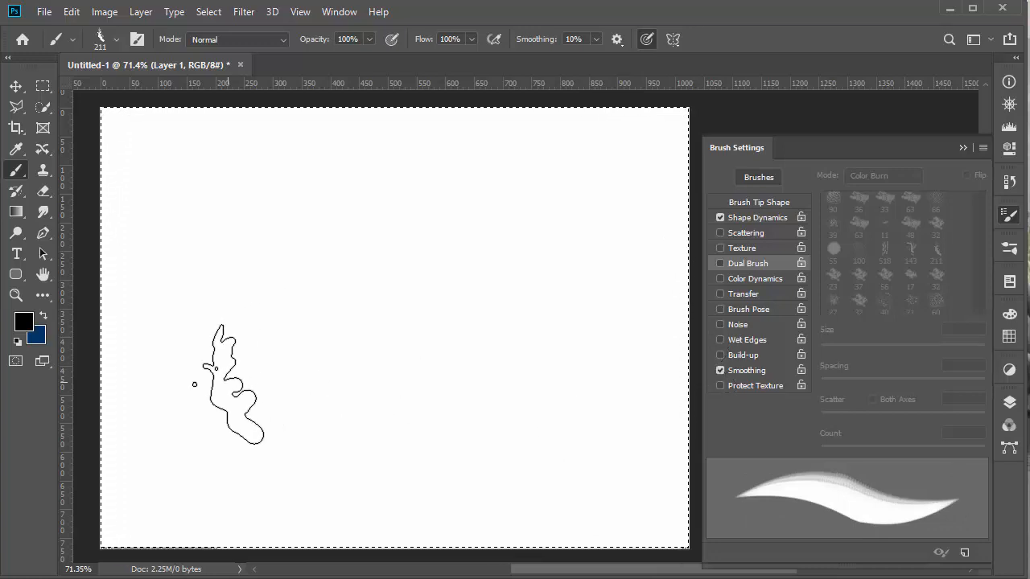
{"action": "mouse_move", "coordinate": [203, 366]}
{"action": "left_mouse_down"}
{"action": "mouse_move", "coordinate": [470, 338]}
{"action": "mouse_move", "coordinate": [503, 277]}
{"action": "left_mouse_up"}
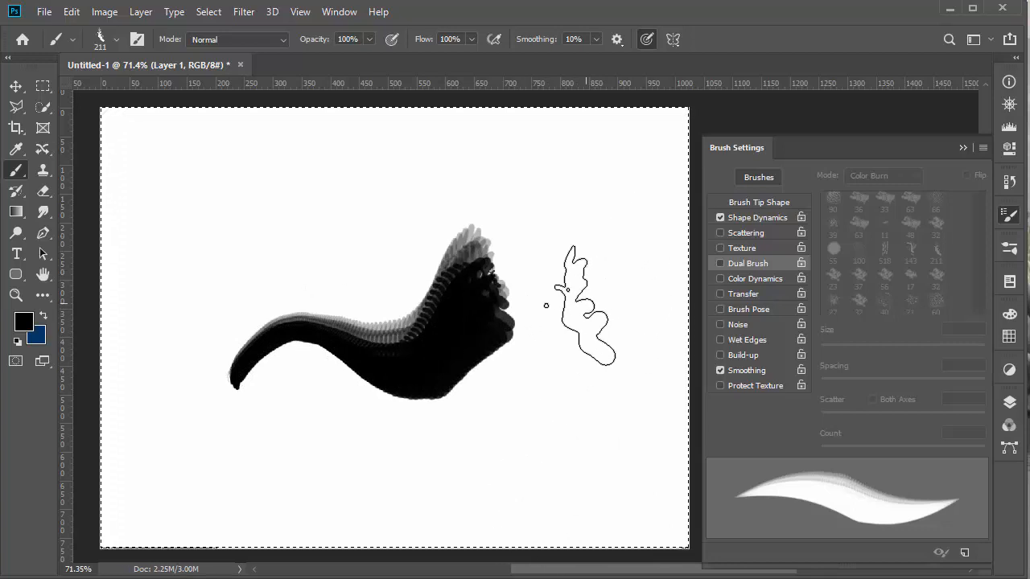
Step: Swap the foreground colour to dark blue and paint a wavy stroke, a small mark and a looping stroke
{"action": "left_click", "coordinate": [43, 315]}
{"action": "mouse_move", "coordinate": [250, 294]}
{"action": "left_mouse_down"}
{"action": "mouse_move", "coordinate": [265, 265]}
{"action": "mouse_move", "coordinate": [320, 266]}
{"action": "mouse_move", "coordinate": [476, 193]}
{"action": "mouse_move", "coordinate": [579, 229]}
{"action": "left_mouse_up"}
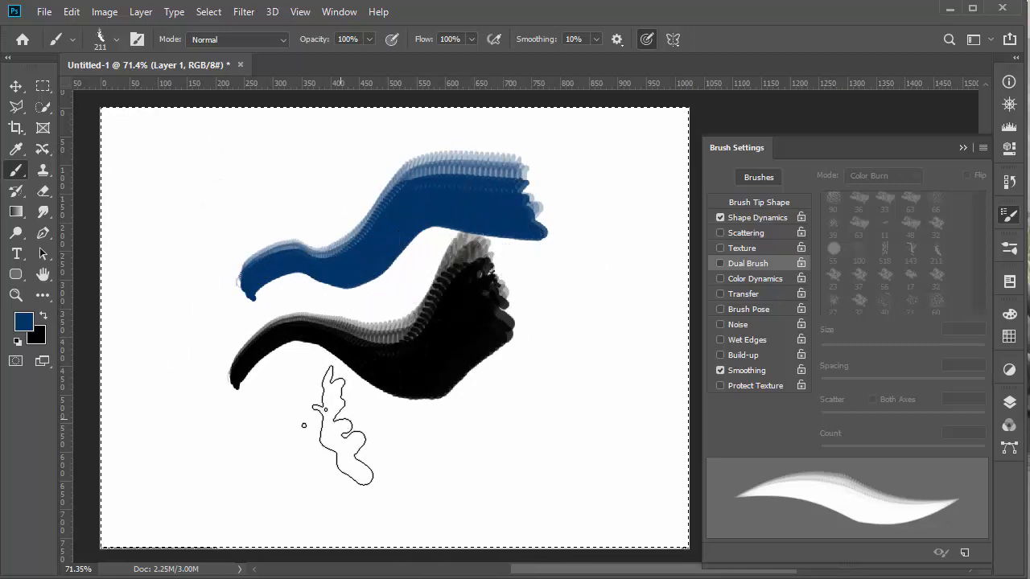
{"action": "left_click_drag", "start_coordinate": [323, 429], "coordinate": [336, 464]}
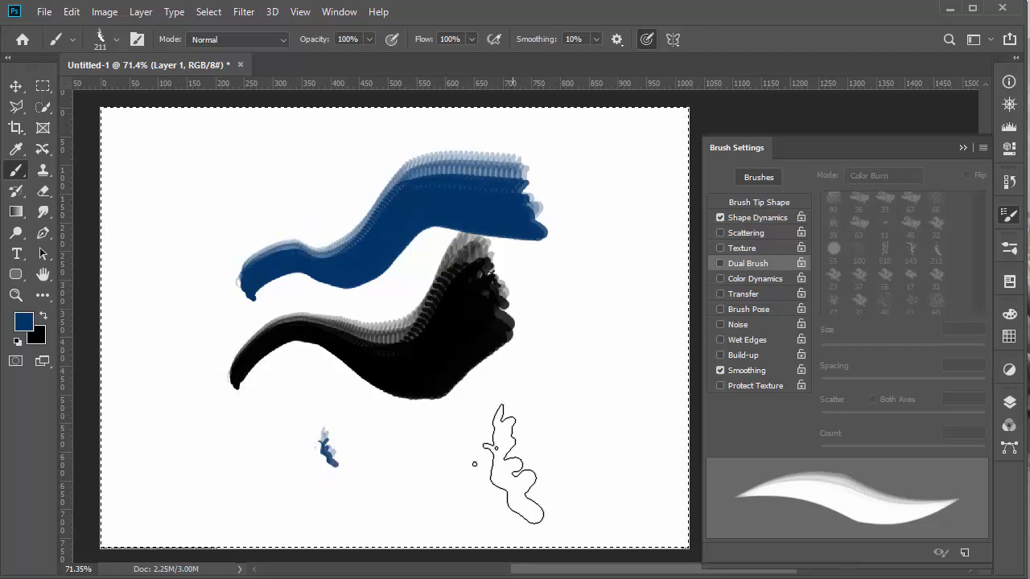
{"action": "mouse_move", "coordinate": [506, 451]}
{"action": "left_mouse_down"}
{"action": "mouse_move", "coordinate": [511, 427]}
{"action": "mouse_move", "coordinate": [462, 454]}
{"action": "mouse_move", "coordinate": [571, 392]}
{"action": "mouse_move", "coordinate": [640, 425]}
{"action": "mouse_move", "coordinate": [656, 374]}
{"action": "left_mouse_up"}
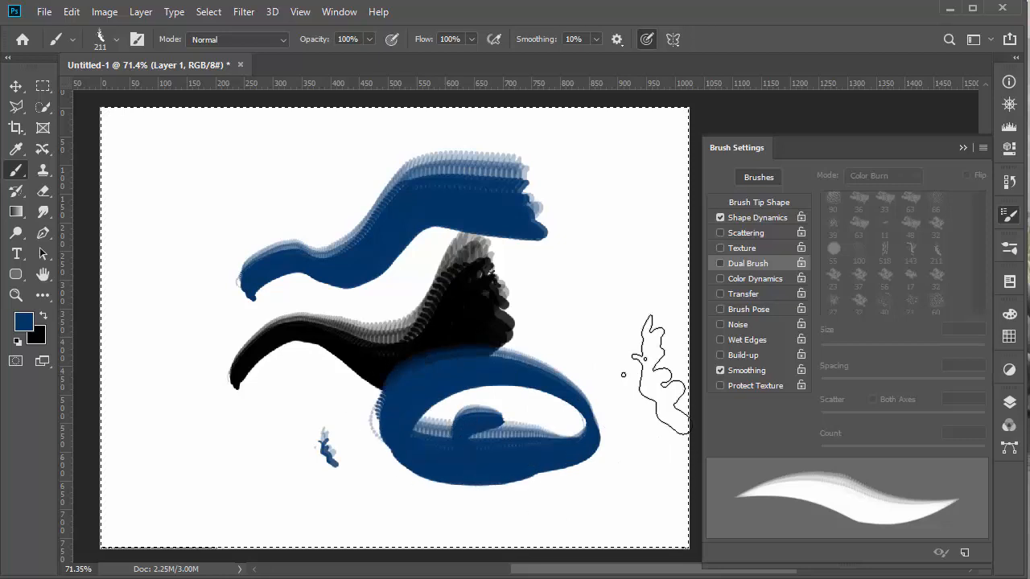
Step: Clear the canvas and paint a curved blue stroke with the brush tip's spacing set to 63%
{"action": "key", "text": "Delete"}
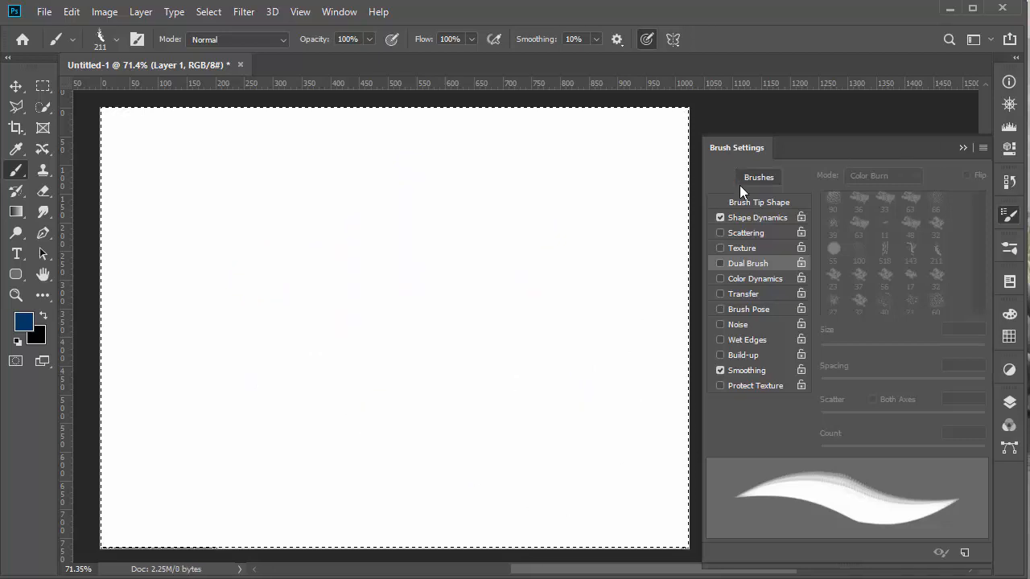
{"action": "left_click", "coordinate": [770, 202]}
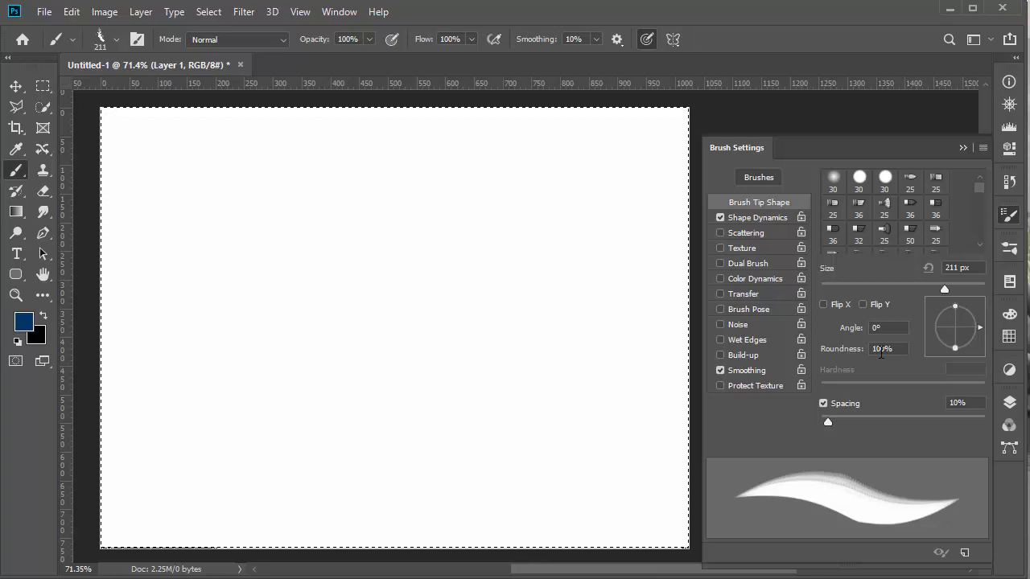
{"action": "left_click_drag", "start_coordinate": [828, 421], "coordinate": [872, 416]}
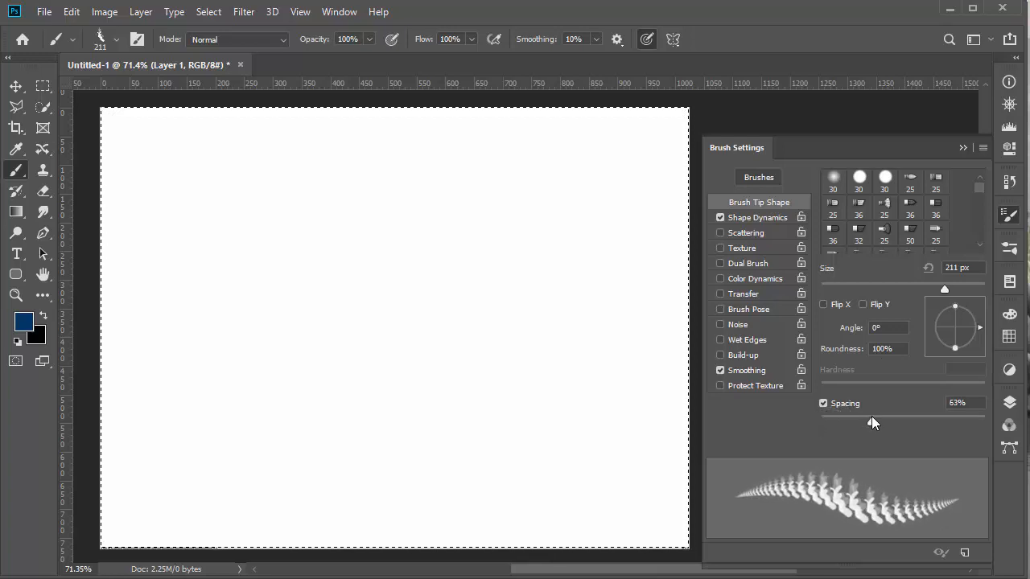
{"action": "left_click_drag", "start_coordinate": [260, 345], "coordinate": [511, 270]}
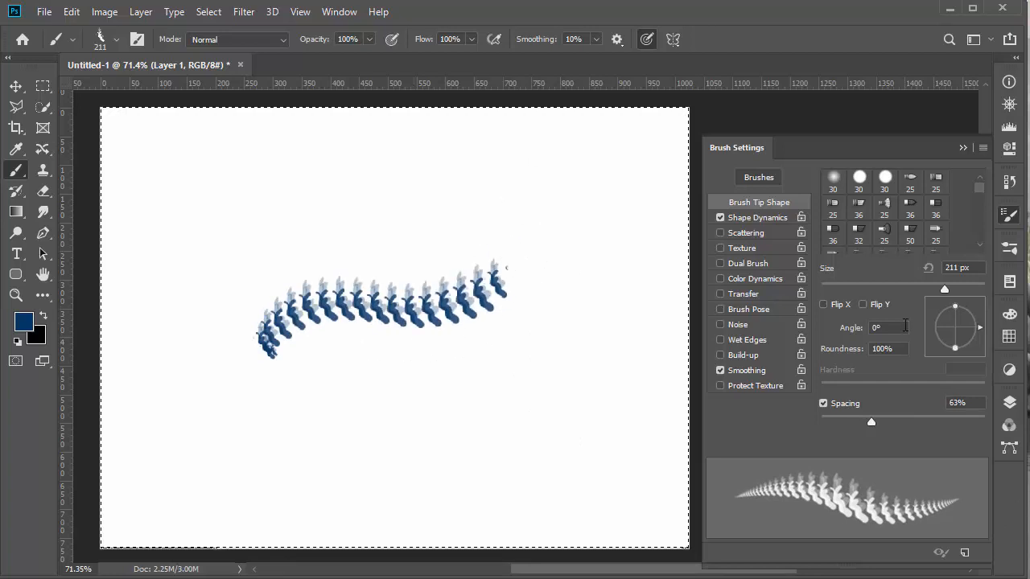
Step: Paint one long stroke with the brush tip angled at 61° and another near the canvas bottom at -32°
{"action": "mouse_move", "coordinate": [980, 327]}
{"action": "left_mouse_down"}
{"action": "mouse_move", "coordinate": [970, 355]}
{"action": "mouse_move", "coordinate": [976, 340]}
{"action": "mouse_move", "coordinate": [964, 320]}
{"action": "left_mouse_up"}
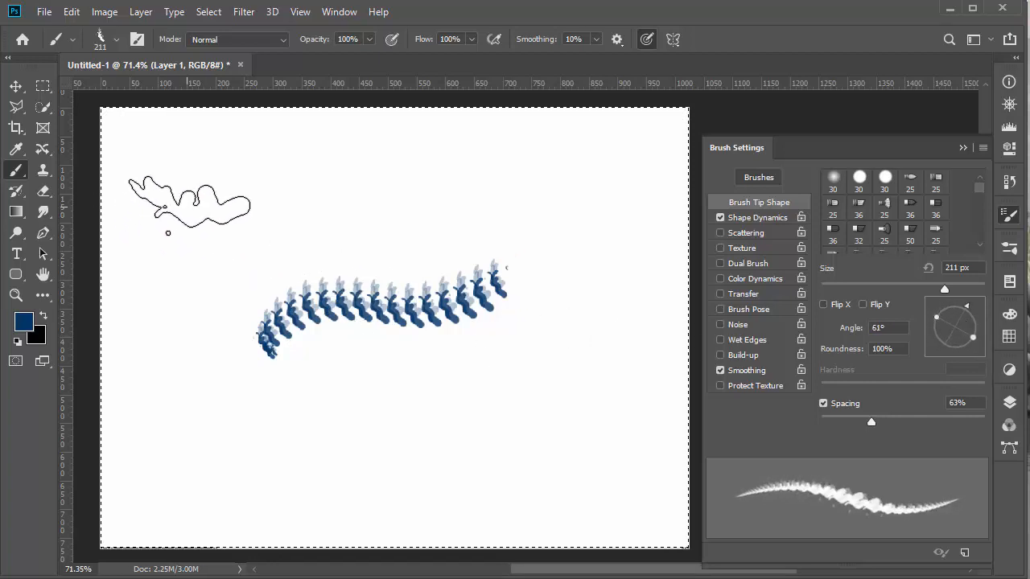
{"action": "mouse_move", "coordinate": [189, 201]}
{"action": "left_mouse_down"}
{"action": "mouse_move", "coordinate": [315, 211]}
{"action": "mouse_move", "coordinate": [410, 280]}
{"action": "mouse_move", "coordinate": [581, 315]}
{"action": "mouse_move", "coordinate": [644, 309]}
{"action": "left_mouse_up"}
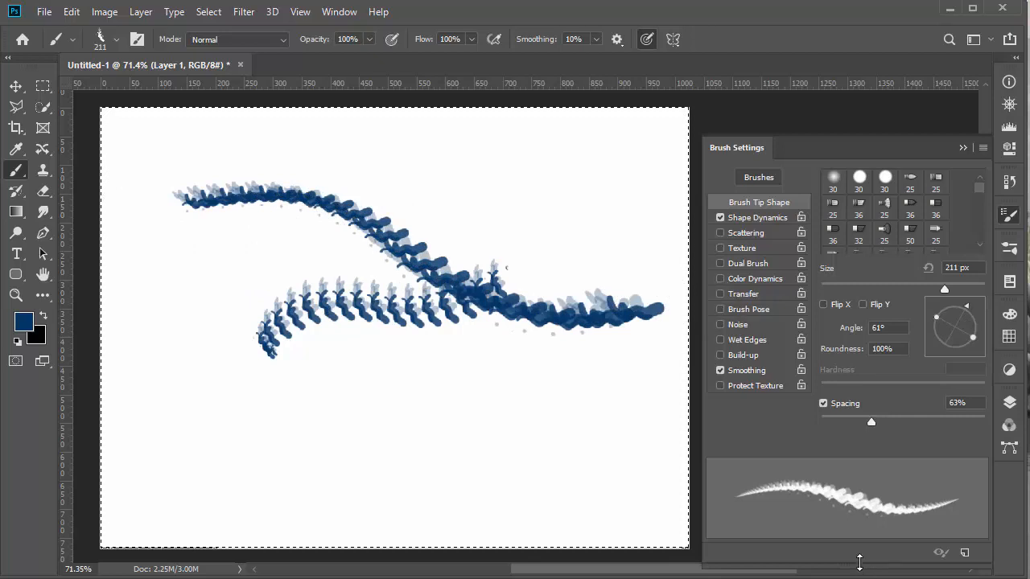
{"action": "mouse_move", "coordinate": [967, 310]}
{"action": "left_mouse_down"}
{"action": "mouse_move", "coordinate": [993, 328]}
{"action": "mouse_move", "coordinate": [984, 349]}
{"action": "left_mouse_up"}
{"action": "left_click_drag", "start_coordinate": [161, 437], "coordinate": [314, 454]}
{"action": "left_click_drag", "start_coordinate": [399, 474], "coordinate": [485, 463]}
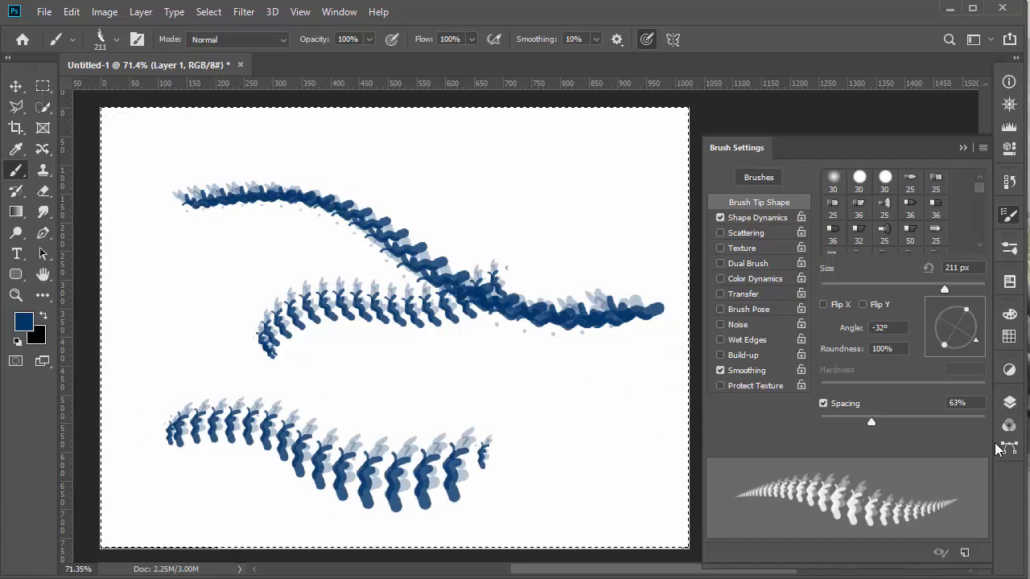
Step: Paint a thin stroke near the canvas top with the tip roundness at 20%, and restore the roundness to 100%
{"action": "left_click_drag", "start_coordinate": [966, 310], "coordinate": [957, 324]}
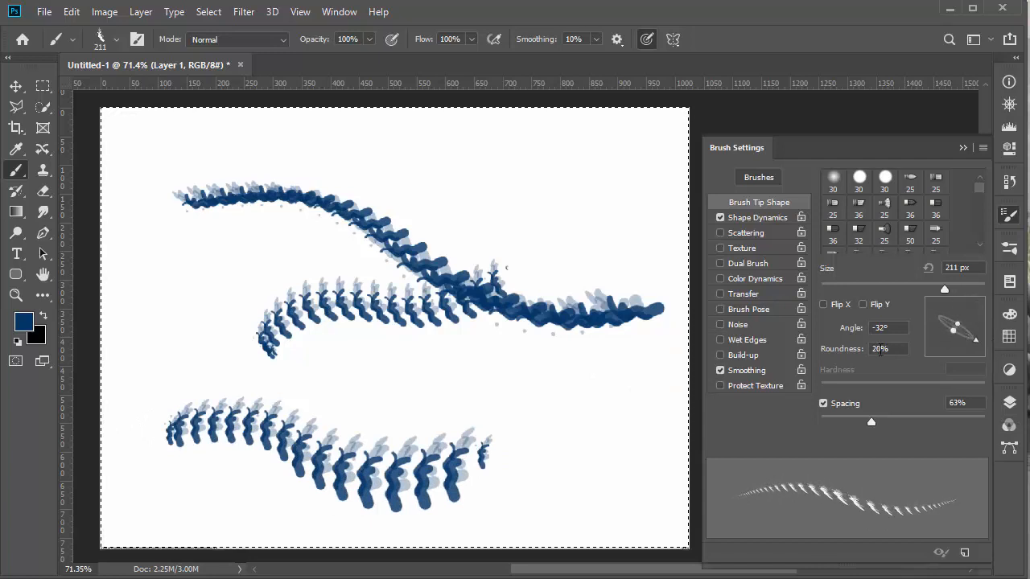
{"action": "mouse_move", "coordinate": [349, 165]}
{"action": "left_mouse_down"}
{"action": "mouse_move", "coordinate": [450, 199]}
{"action": "mouse_move", "coordinate": [595, 216]}
{"action": "left_mouse_up"}
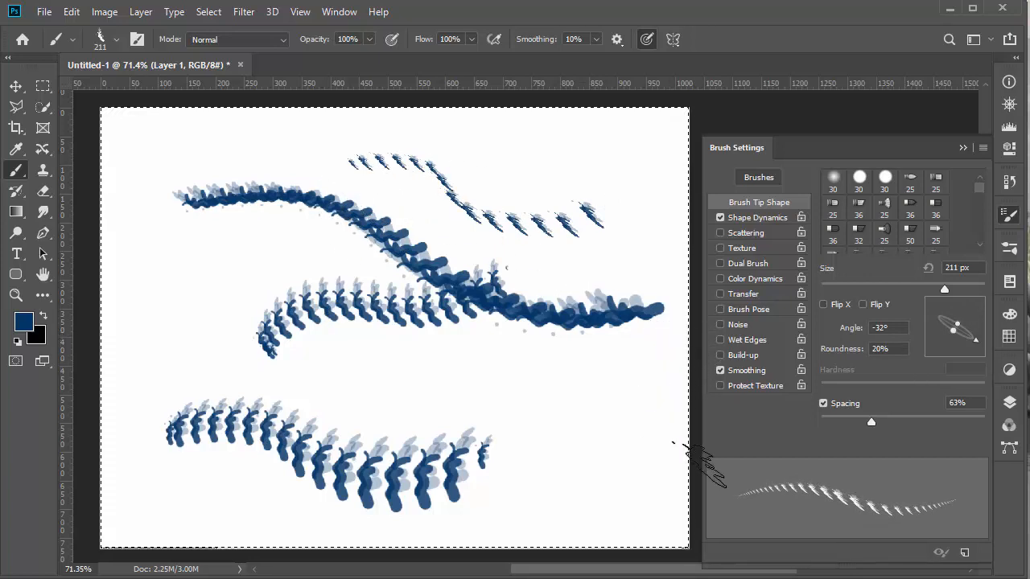
{"action": "left_click_drag", "start_coordinate": [953, 329], "coordinate": [932, 364]}
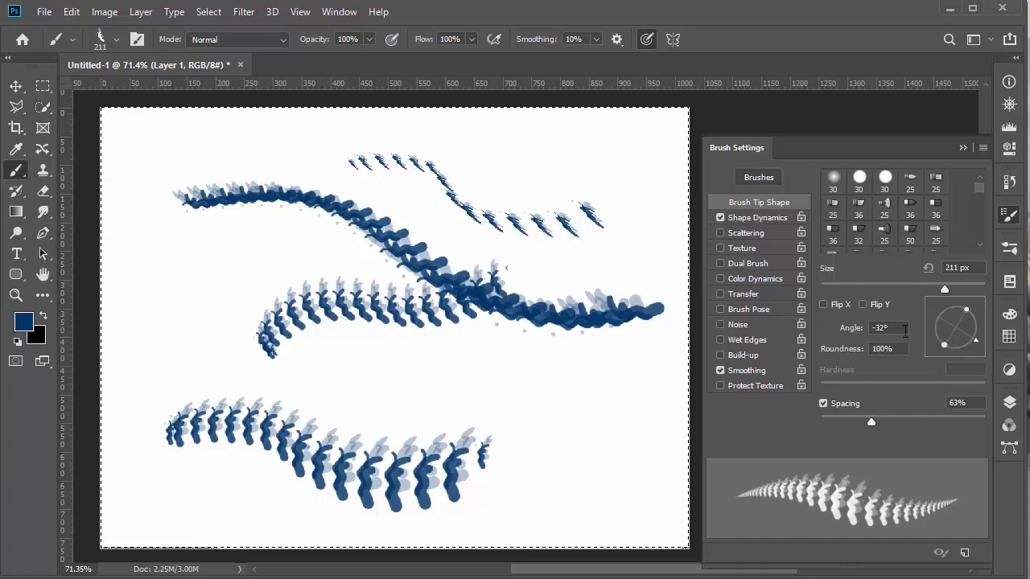
Step: Set the tip angle to -54° and spacing to 35%, and paint a dense wavy stroke between the existing ones
{"action": "mouse_move", "coordinate": [969, 339]}
{"action": "left_mouse_down"}
{"action": "mouse_move", "coordinate": [974, 330]}
{"action": "mouse_move", "coordinate": [943, 345]}
{"action": "mouse_move", "coordinate": [969, 342]}
{"action": "mouse_move", "coordinate": [956, 354]}
{"action": "mouse_move", "coordinate": [974, 344]}
{"action": "mouse_move", "coordinate": [970, 352]}
{"action": "left_mouse_up"}
{"action": "mouse_move", "coordinate": [972, 314]}
{"action": "left_mouse_down"}
{"action": "mouse_move", "coordinate": [956, 329]}
{"action": "mouse_move", "coordinate": [983, 313]}
{"action": "left_mouse_up"}
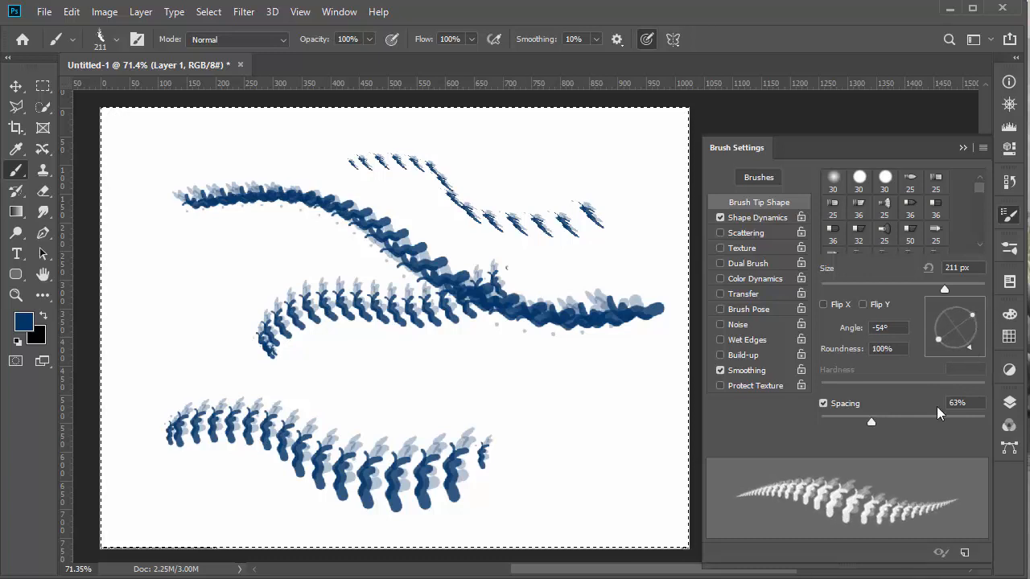
{"action": "left_click_drag", "start_coordinate": [861, 424], "coordinate": [849, 424]}
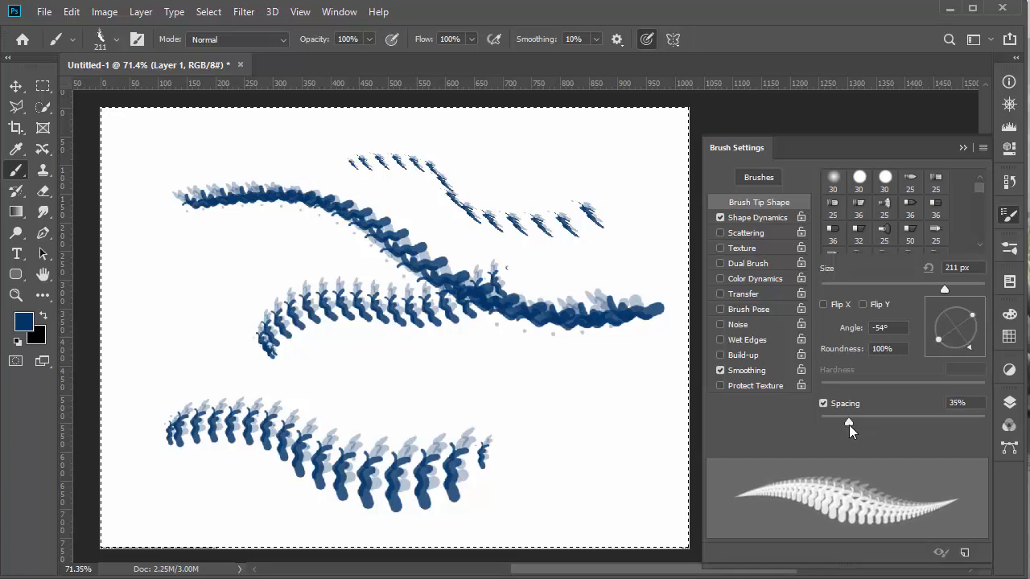
{"action": "left_click_drag", "start_coordinate": [219, 371], "coordinate": [560, 377]}
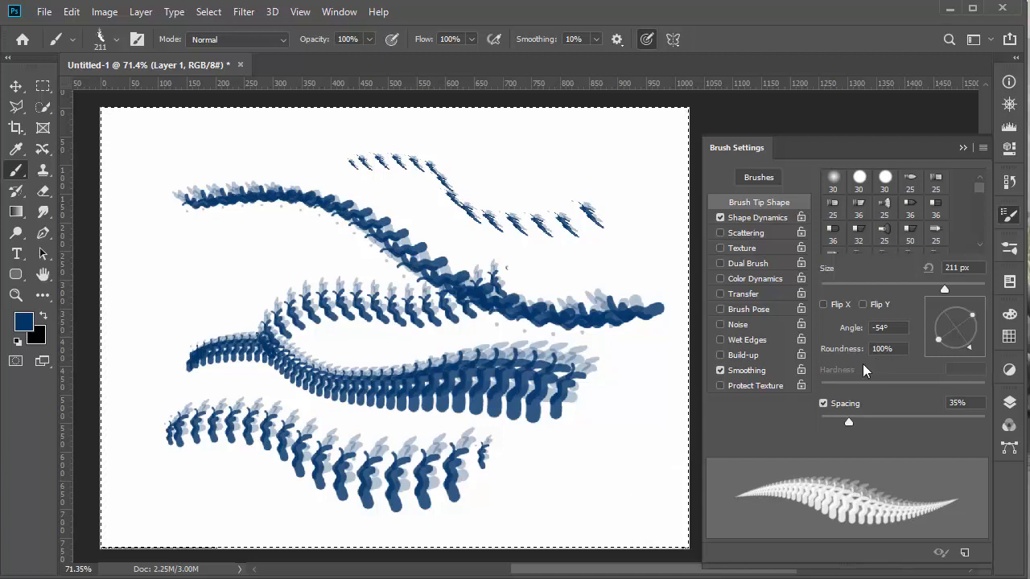
Step: Clear the canvas and paint three short strokes and one long wavy stroke with Shape Dynamics size controlled by pen pressure
{"action": "key", "text": "Delete"}
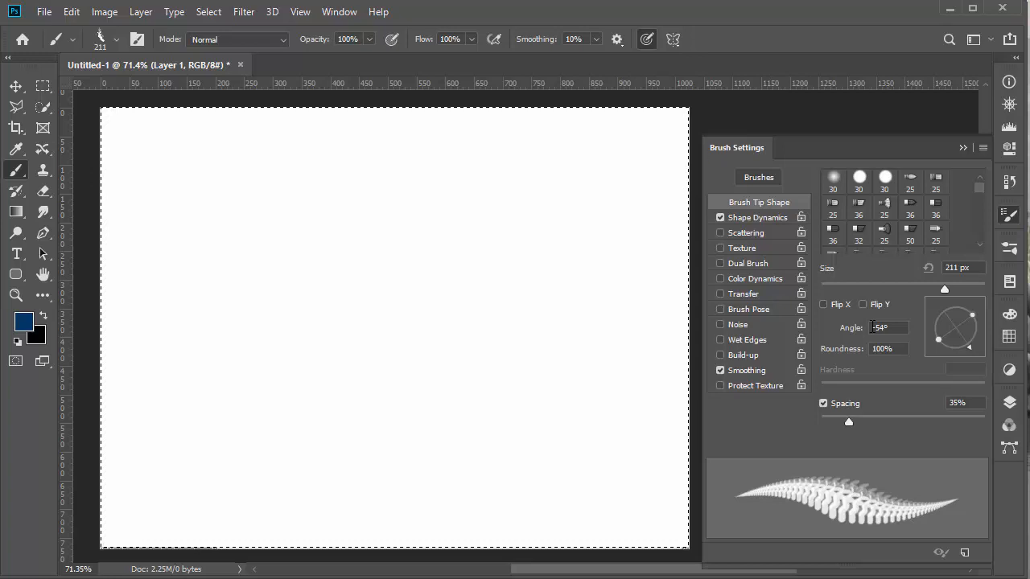
{"action": "left_click", "coordinate": [757, 218]}
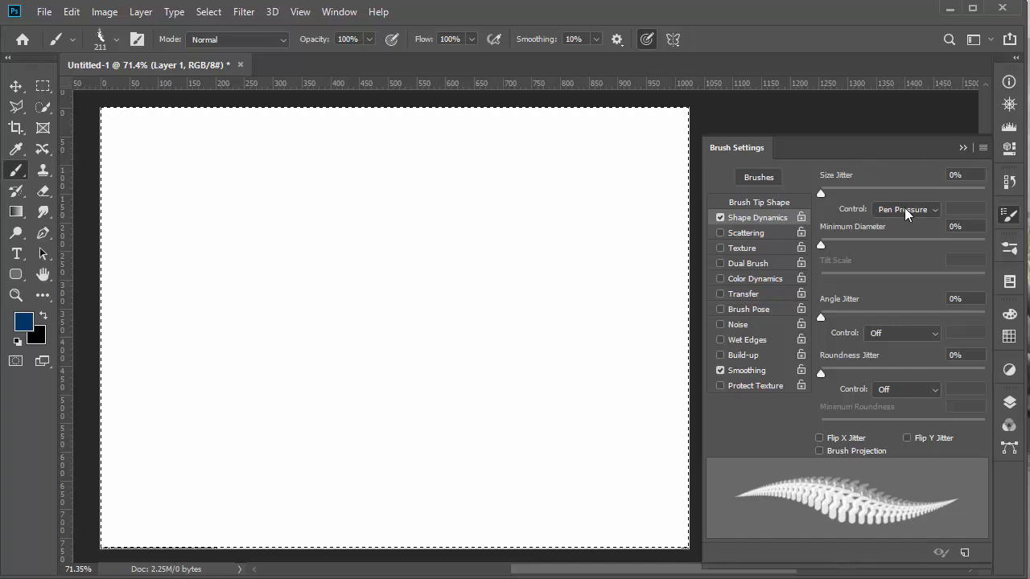
{"action": "left_click_drag", "start_coordinate": [226, 254], "coordinate": [272, 246]}
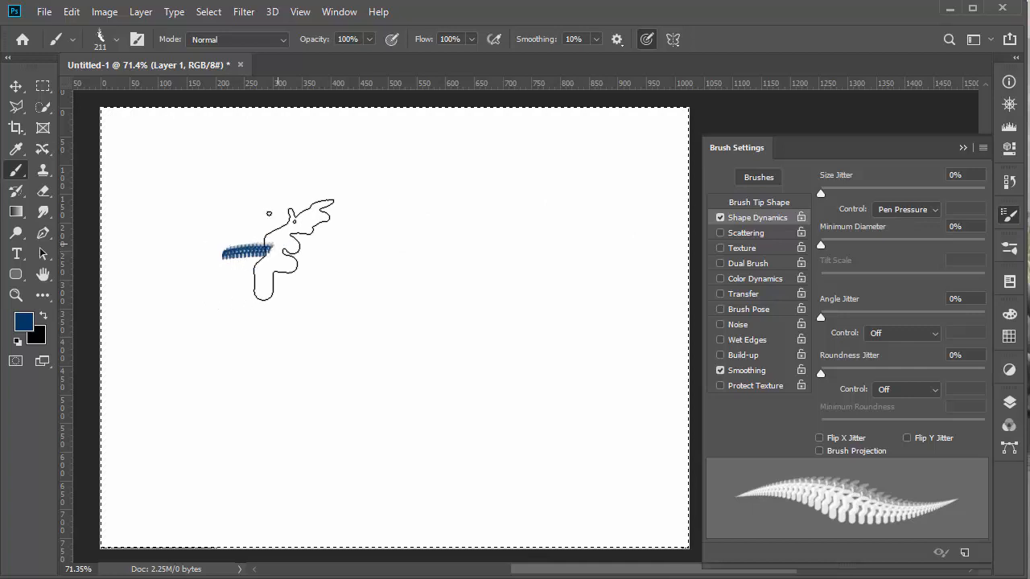
{"action": "left_click_drag", "start_coordinate": [374, 226], "coordinate": [407, 228]}
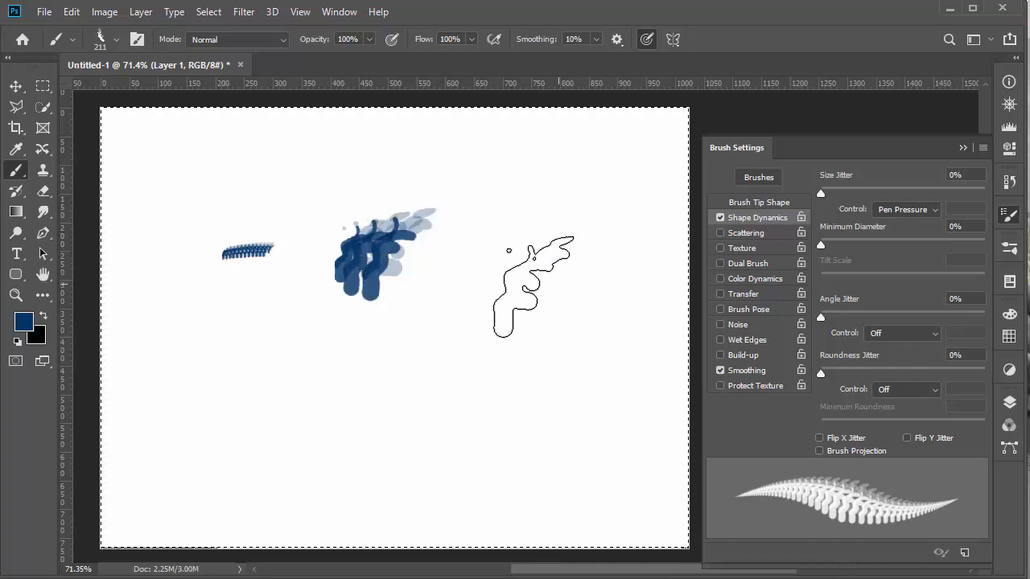
{"action": "left_click_drag", "start_coordinate": [487, 270], "coordinate": [555, 274]}
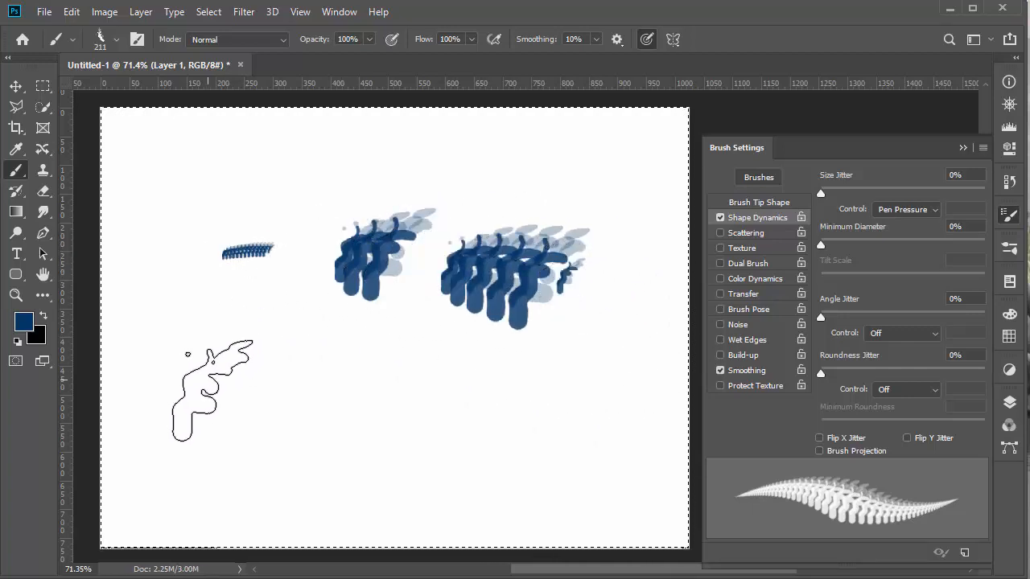
{"action": "mouse_move", "coordinate": [217, 372]}
{"action": "left_mouse_down"}
{"action": "mouse_move", "coordinate": [277, 348]}
{"action": "mouse_move", "coordinate": [535, 364]}
{"action": "left_mouse_up"}
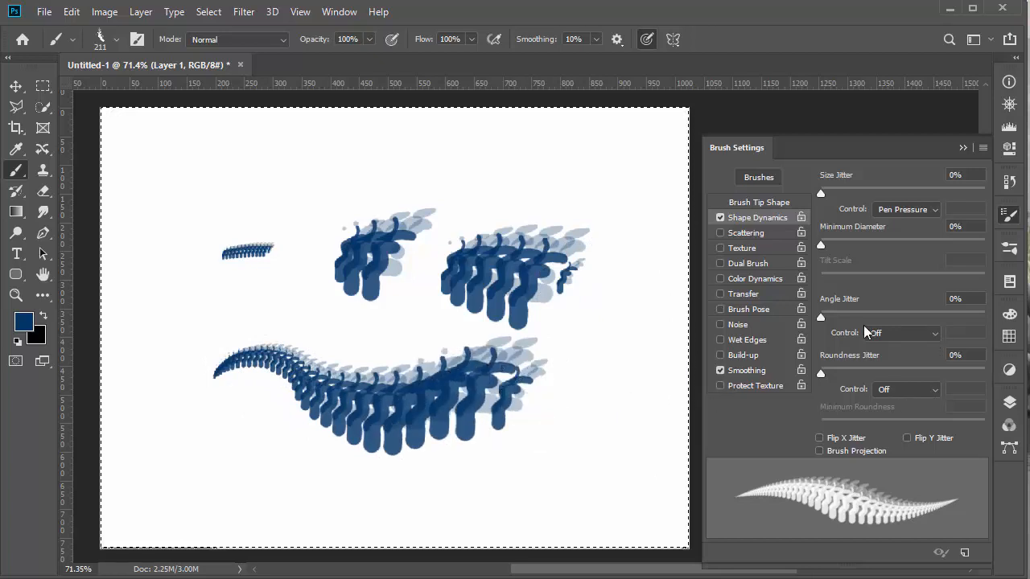
Step: Clear the canvas and paint three wavy strokes one above another with the size jitter at 95%
{"action": "key", "text": "Delete"}
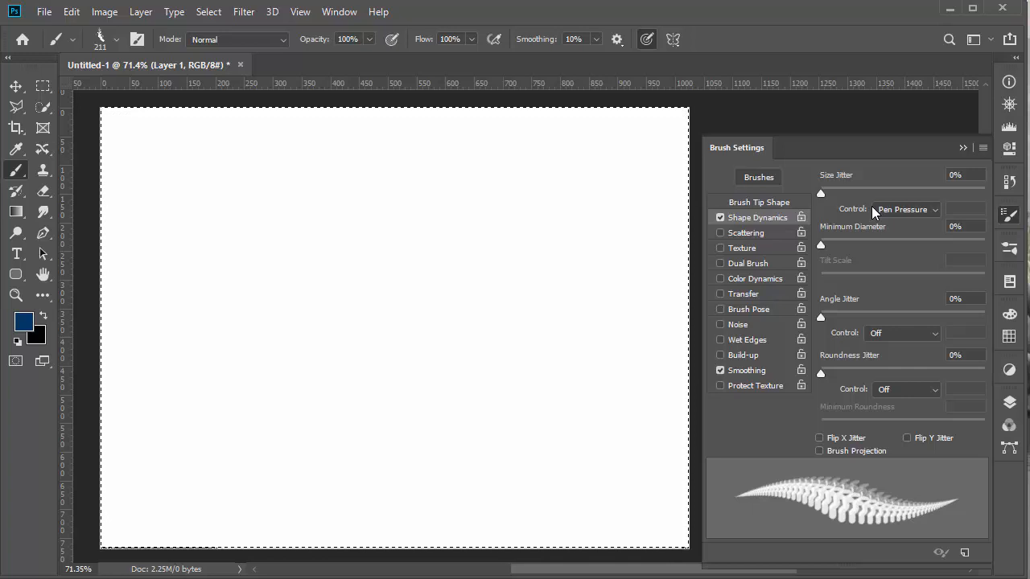
{"action": "left_click_drag", "start_coordinate": [821, 193], "coordinate": [977, 193]}
{"action": "mouse_move", "coordinate": [225, 310]}
{"action": "left_mouse_down"}
{"action": "mouse_move", "coordinate": [309, 291]}
{"action": "mouse_move", "coordinate": [366, 326]}
{"action": "mouse_move", "coordinate": [576, 326]}
{"action": "left_mouse_up"}
{"action": "mouse_move", "coordinate": [227, 441]}
{"action": "left_mouse_down"}
{"action": "mouse_move", "coordinate": [253, 415]}
{"action": "mouse_move", "coordinate": [373, 413]}
{"action": "mouse_move", "coordinate": [529, 453]}
{"action": "mouse_move", "coordinate": [573, 420]}
{"action": "left_mouse_up"}
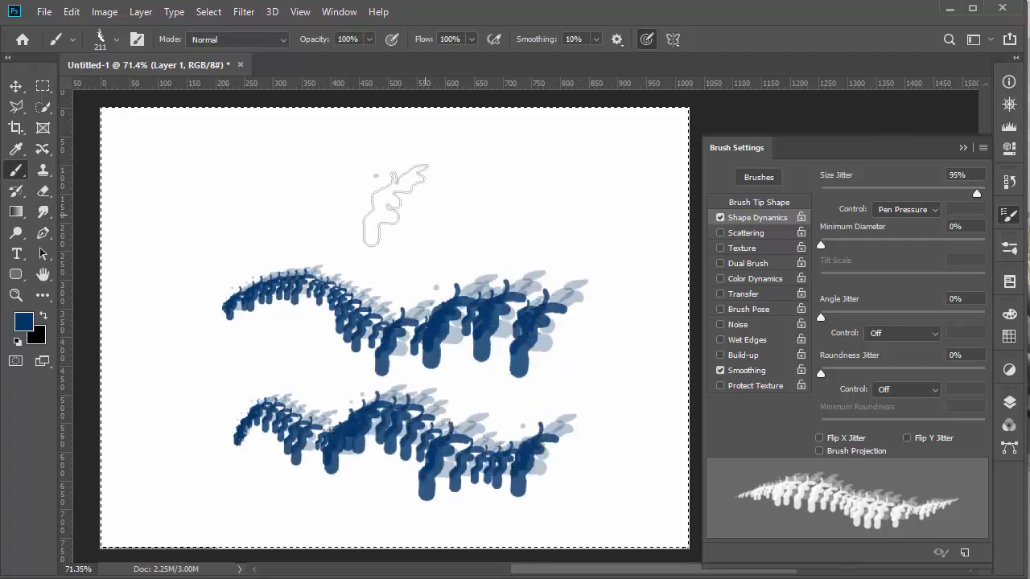
{"action": "mouse_move", "coordinate": [262, 197]}
{"action": "left_mouse_down"}
{"action": "mouse_move", "coordinate": [292, 199]}
{"action": "mouse_move", "coordinate": [346, 217]}
{"action": "mouse_move", "coordinate": [388, 203]}
{"action": "mouse_move", "coordinate": [563, 207]}
{"action": "left_mouse_up"}
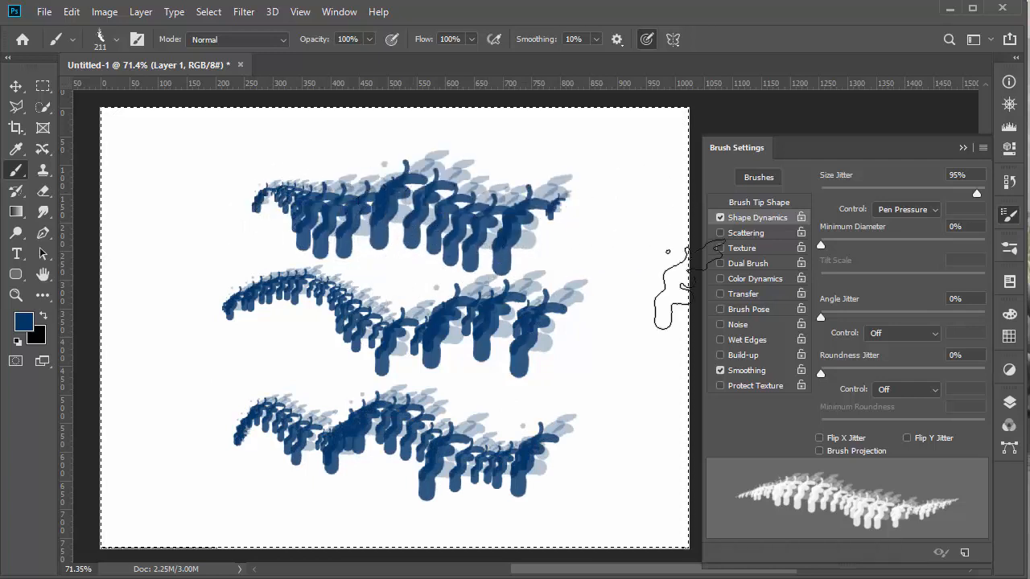
Step: Clear the three jittered strokes and reset the size jitter to 0%
{"action": "key", "text": "Delete"}
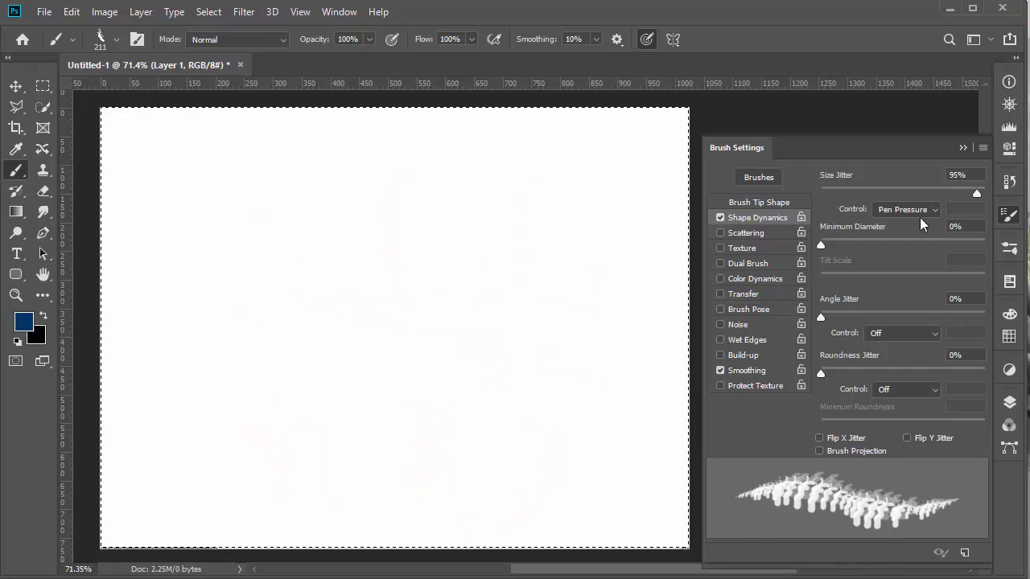
{"action": "left_click_drag", "start_coordinate": [974, 195], "coordinate": [769, 227]}
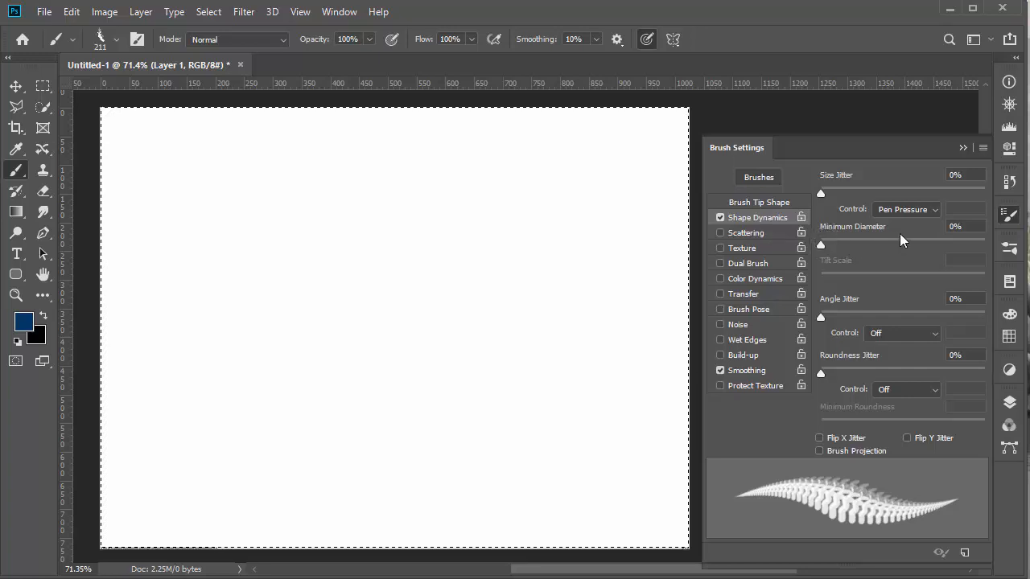
Step: Try a minimum diameter of 56% and return it to 0%, keeping the size jitter at 0%
{"action": "mouse_move", "coordinate": [900, 233]}
{"action": "left_mouse_down"}
{"action": "mouse_move", "coordinate": [876, 242]}
{"action": "mouse_move", "coordinate": [913, 251]}
{"action": "left_mouse_up"}
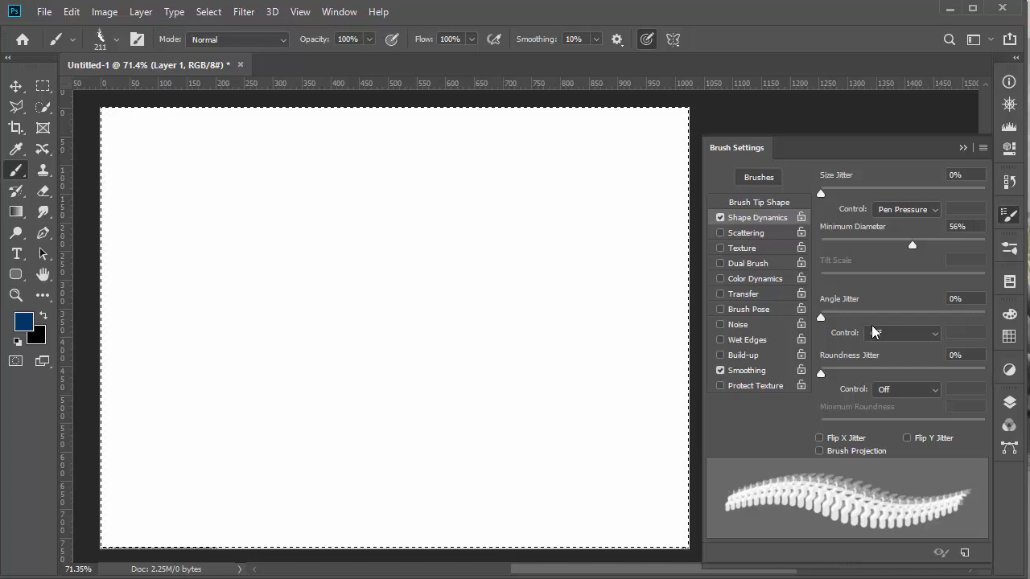
{"action": "mouse_move", "coordinate": [912, 244]}
{"action": "left_mouse_down"}
{"action": "mouse_move", "coordinate": [942, 246]}
{"action": "mouse_move", "coordinate": [815, 262]}
{"action": "left_mouse_up"}
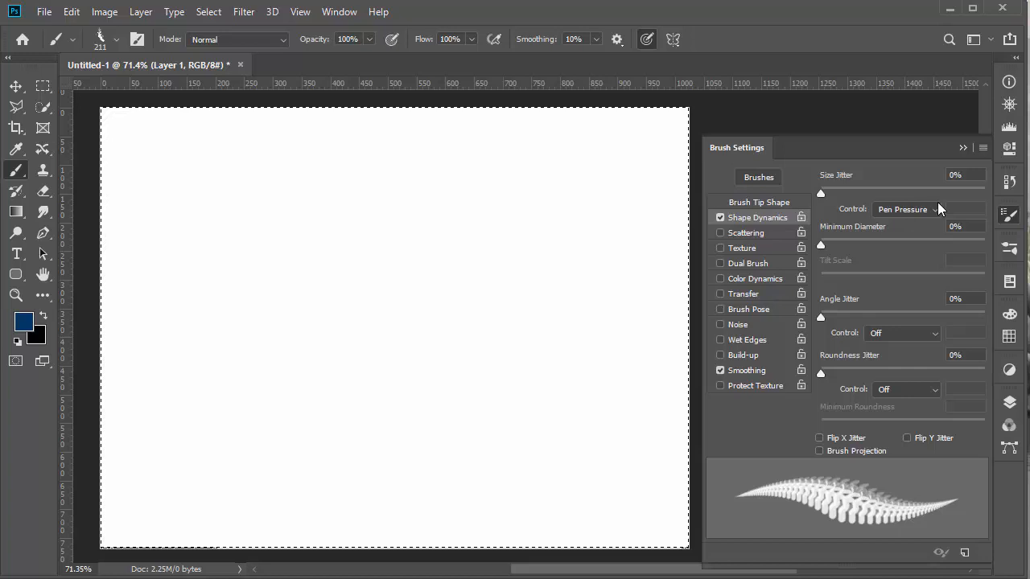
{"action": "mouse_move", "coordinate": [821, 193]}
{"action": "left_mouse_down"}
{"action": "mouse_move", "coordinate": [956, 188]}
{"action": "mouse_move", "coordinate": [775, 216]}
{"action": "left_mouse_up"}
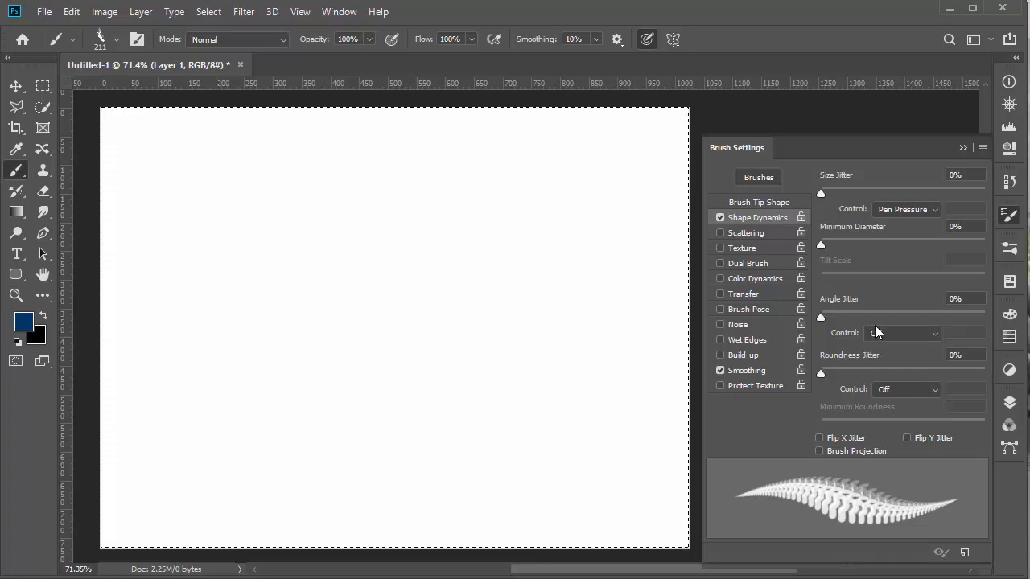
Step: Paint three wavy strokes across the canvas with the angle jitter at 100%, and restore the angle jitter to 0%
{"action": "left_click_drag", "start_coordinate": [876, 315], "coordinate": [985, 316]}
{"action": "left_click_drag", "start_coordinate": [277, 348], "coordinate": [595, 266]}
{"action": "mouse_move", "coordinate": [262, 241]}
{"action": "left_mouse_down"}
{"action": "mouse_move", "coordinate": [376, 243]}
{"action": "mouse_move", "coordinate": [446, 281]}
{"action": "mouse_move", "coordinate": [527, 233]}
{"action": "left_mouse_up"}
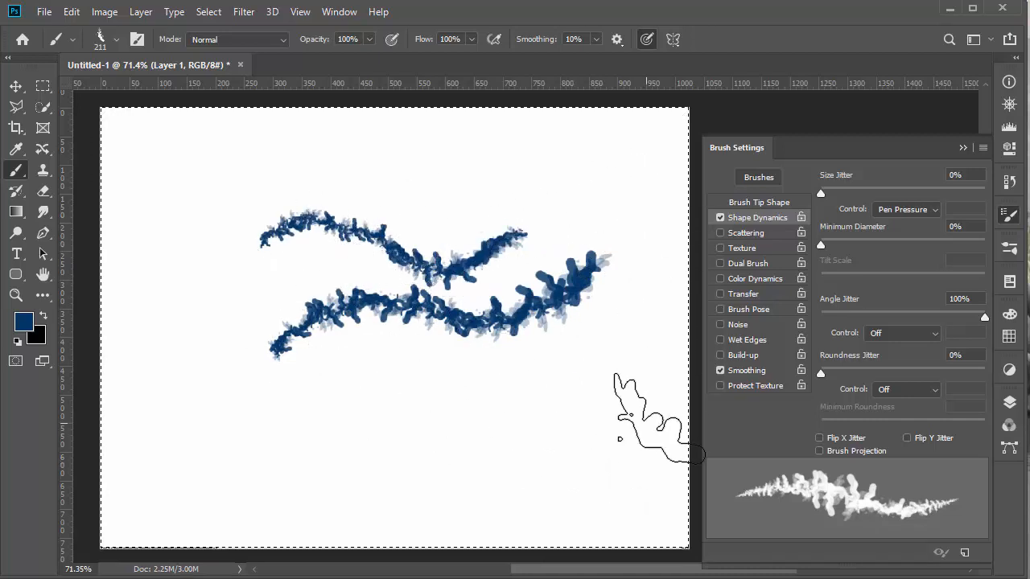
{"action": "mouse_move", "coordinate": [277, 427]}
{"action": "left_mouse_down"}
{"action": "mouse_move", "coordinate": [527, 403]}
{"action": "mouse_move", "coordinate": [515, 358]}
{"action": "left_mouse_up"}
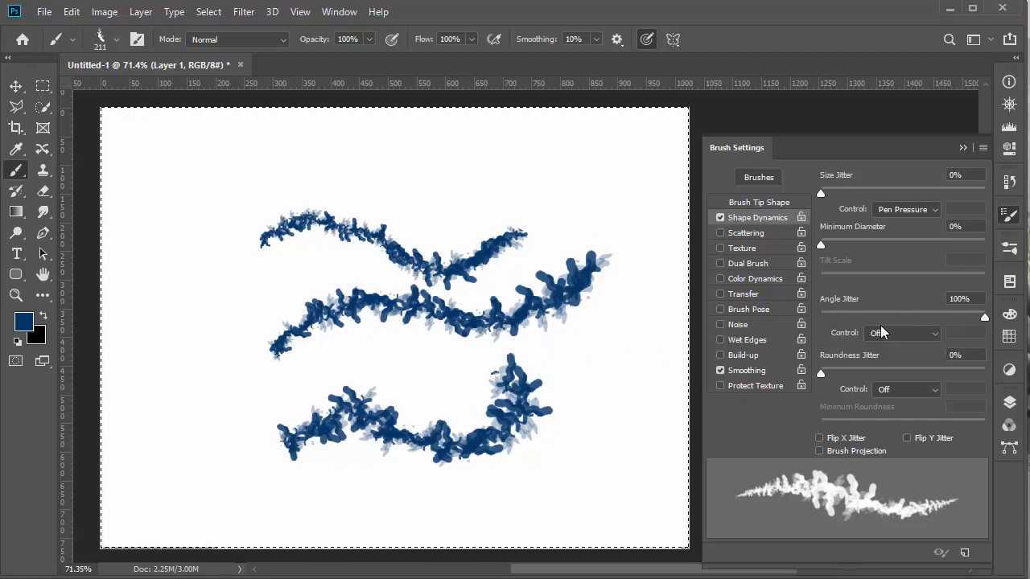
{"action": "left_click_drag", "start_coordinate": [985, 317], "coordinate": [812, 318]}
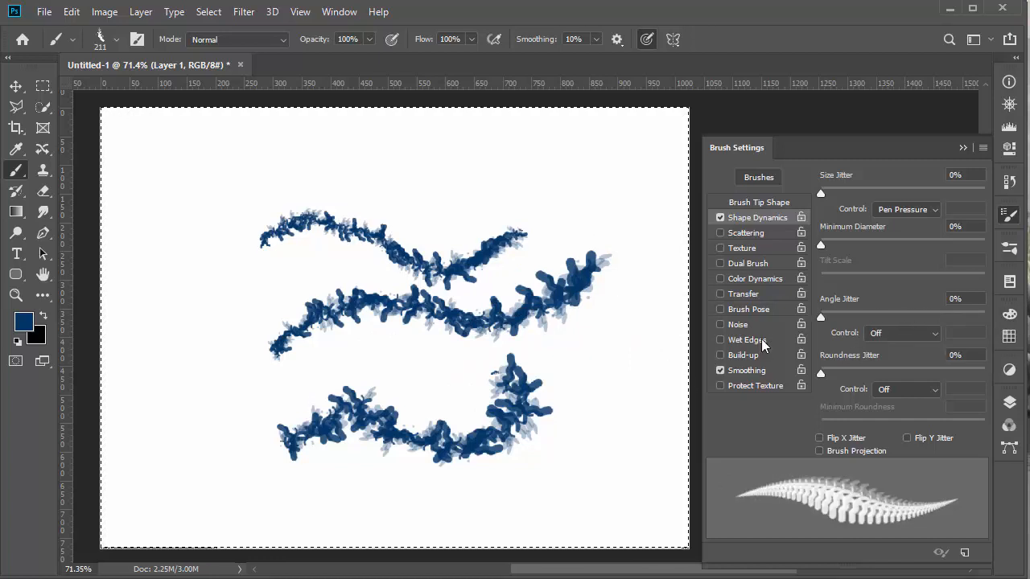
Step: Set the angle control to Pen Pressure, and paint one long rising stroke and two shorter ones below it on a cleared canvas
{"action": "left_click", "coordinate": [935, 335]}
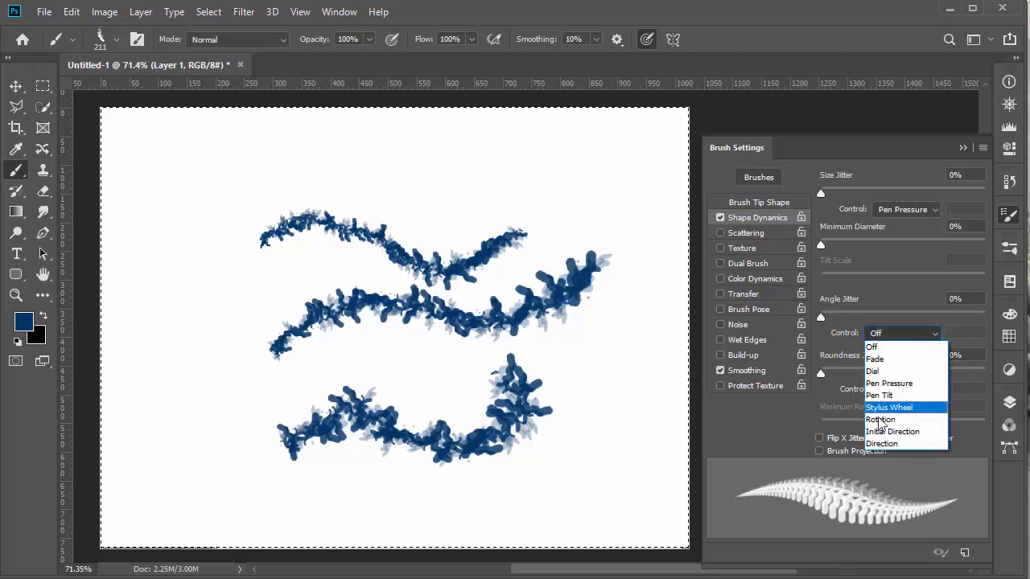
{"action": "left_click", "coordinate": [886, 385]}
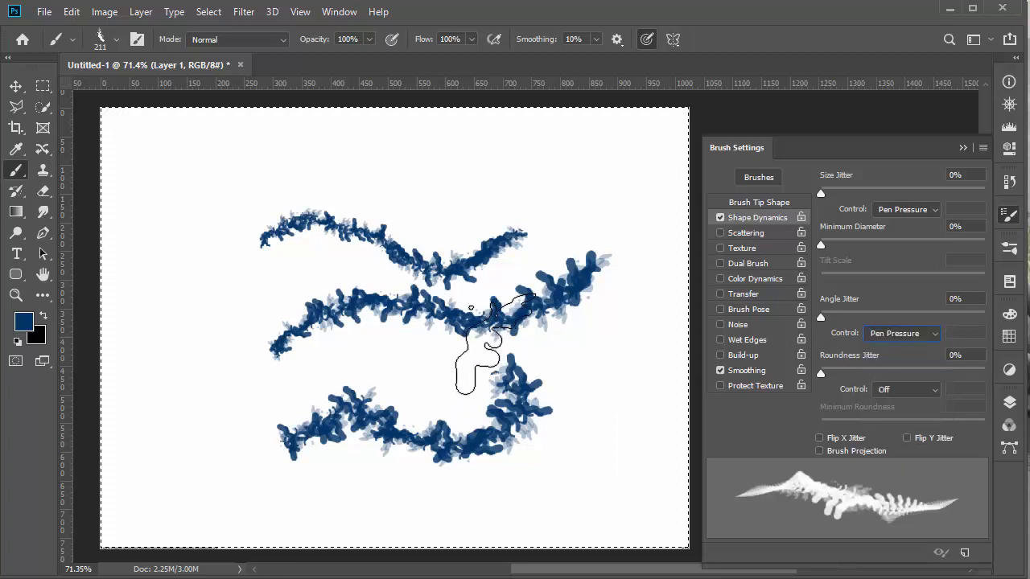
{"action": "key", "text": "Delete"}
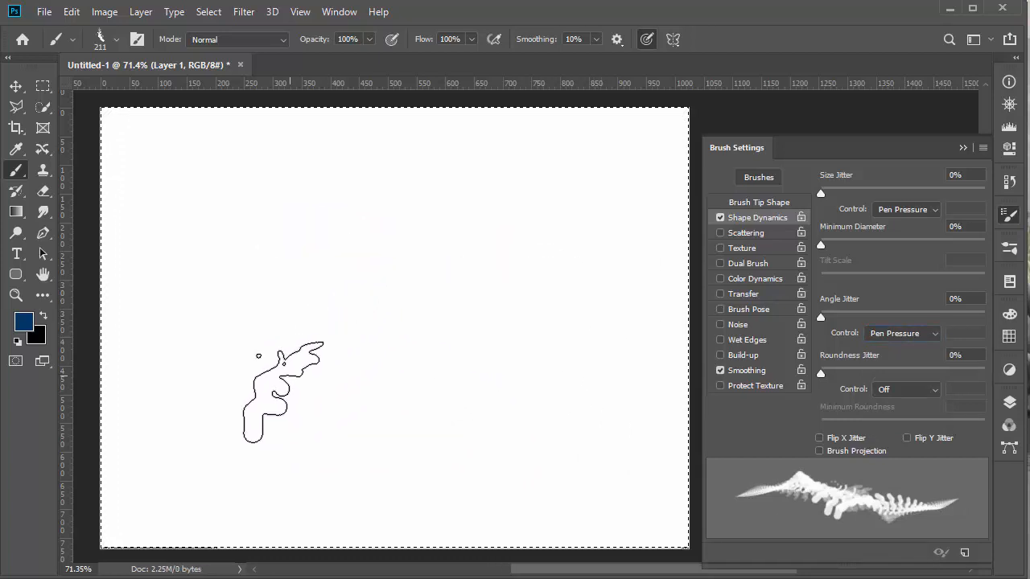
{"action": "mouse_move", "coordinate": [274, 391]}
{"action": "left_mouse_down"}
{"action": "mouse_move", "coordinate": [330, 318]}
{"action": "mouse_move", "coordinate": [398, 294]}
{"action": "mouse_move", "coordinate": [479, 288]}
{"action": "mouse_move", "coordinate": [567, 246]}
{"action": "left_mouse_up"}
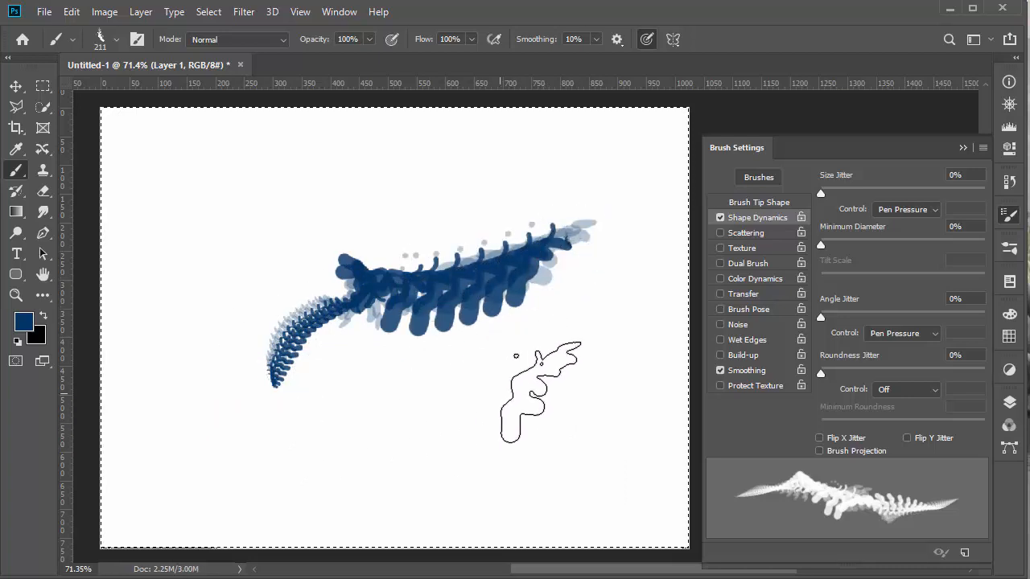
{"action": "mouse_move", "coordinate": [609, 412]}
{"action": "left_mouse_down"}
{"action": "mouse_move", "coordinate": [523, 393]}
{"action": "mouse_move", "coordinate": [455, 441]}
{"action": "mouse_move", "coordinate": [423, 438]}
{"action": "left_mouse_up"}
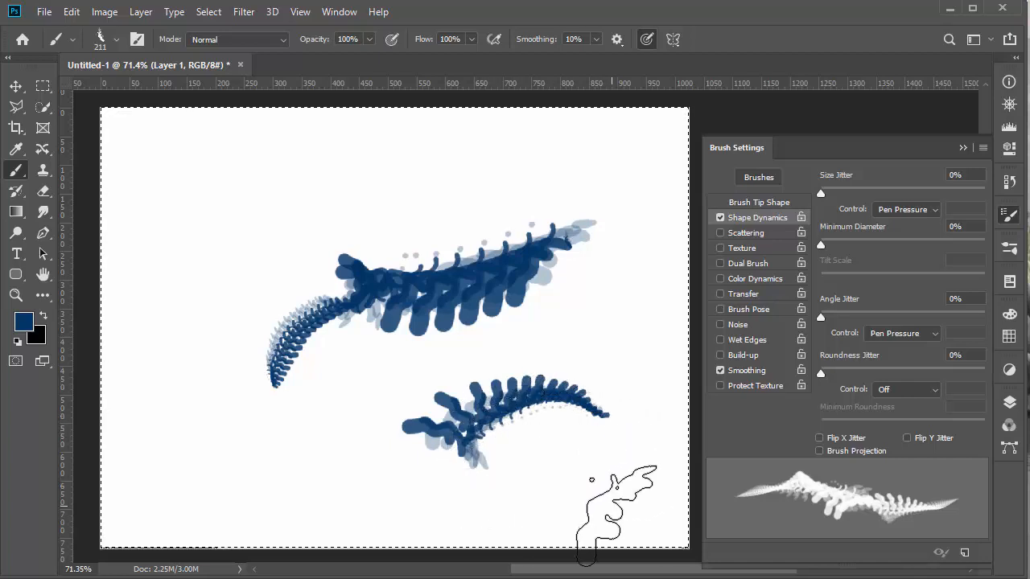
{"action": "mouse_move", "coordinate": [624, 499]}
{"action": "left_mouse_down"}
{"action": "mouse_move", "coordinate": [580, 501]}
{"action": "mouse_move", "coordinate": [483, 507]}
{"action": "left_mouse_up"}
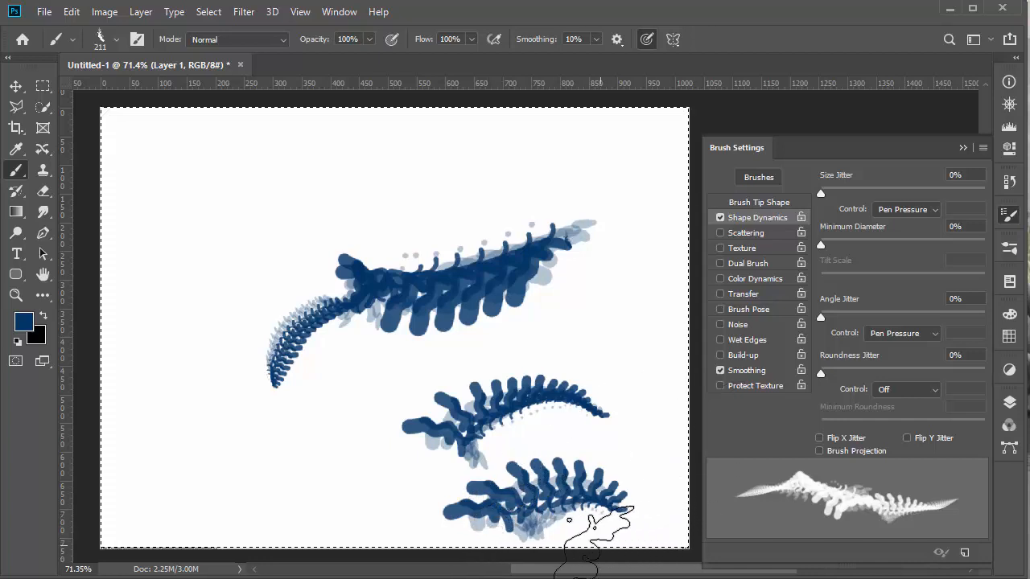
Step: Clear the canvas and set the angle control to Off, leaving the roundness control at Off
{"action": "key", "text": "Delete"}
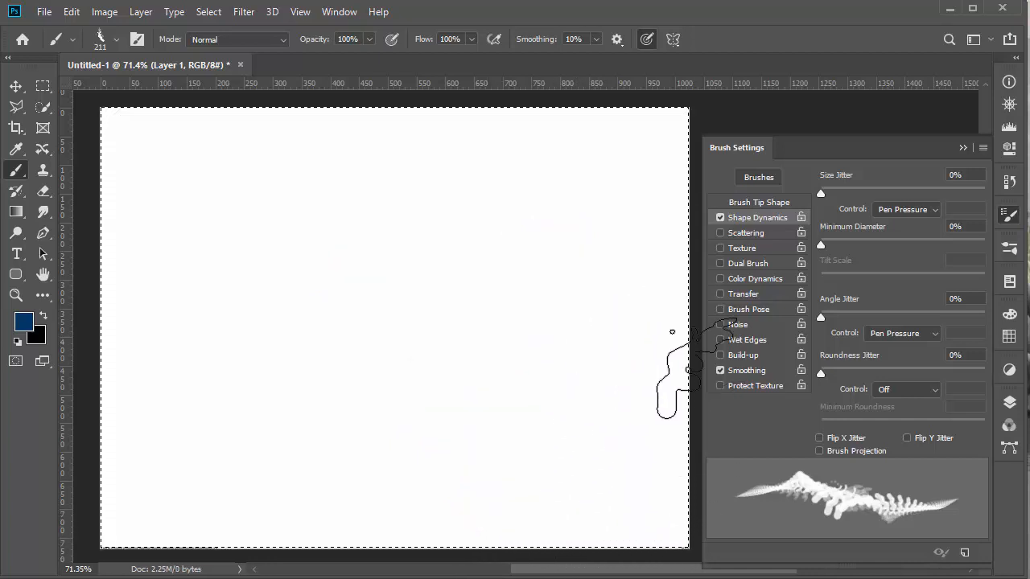
{"action": "left_click", "coordinate": [930, 337]}
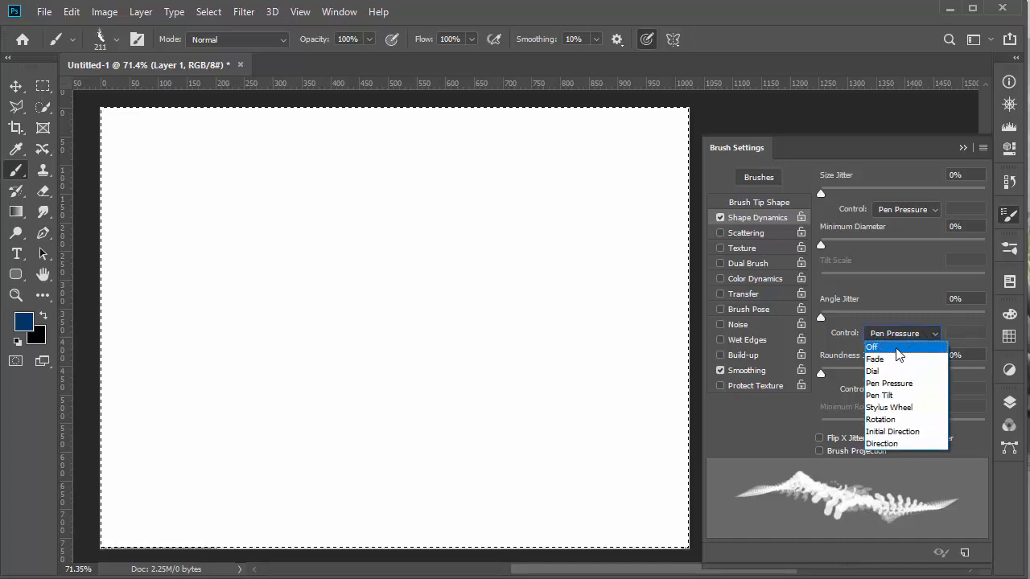
{"action": "left_click", "coordinate": [899, 348]}
{"action": "mouse_move", "coordinate": [821, 317]}
{"action": "left_mouse_down"}
{"action": "mouse_move", "coordinate": [988, 317]}
{"action": "mouse_move", "coordinate": [777, 331]}
{"action": "left_mouse_up"}
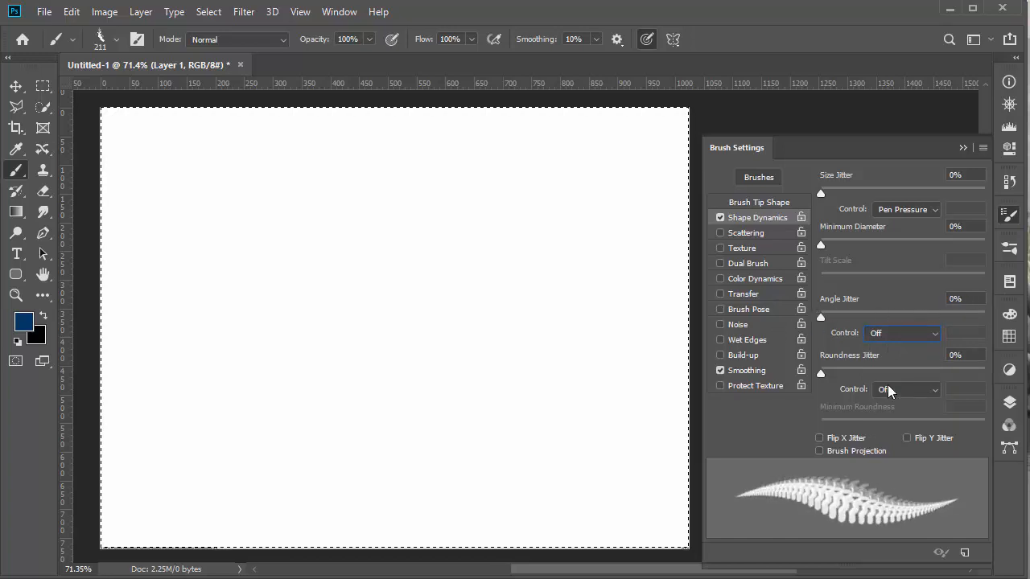
{"action": "left_click", "coordinate": [936, 391]}
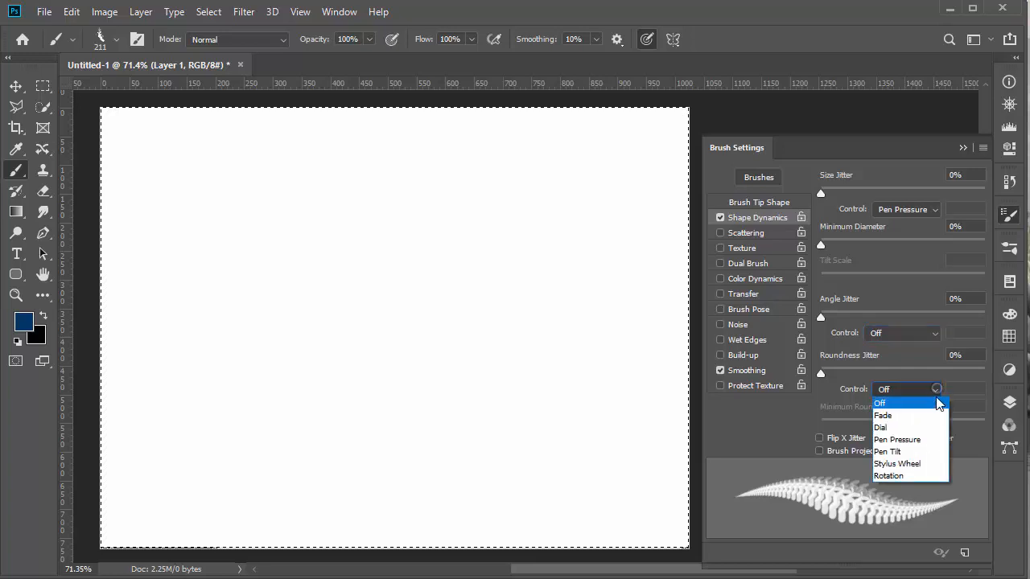
{"action": "left_click", "coordinate": [930, 404]}
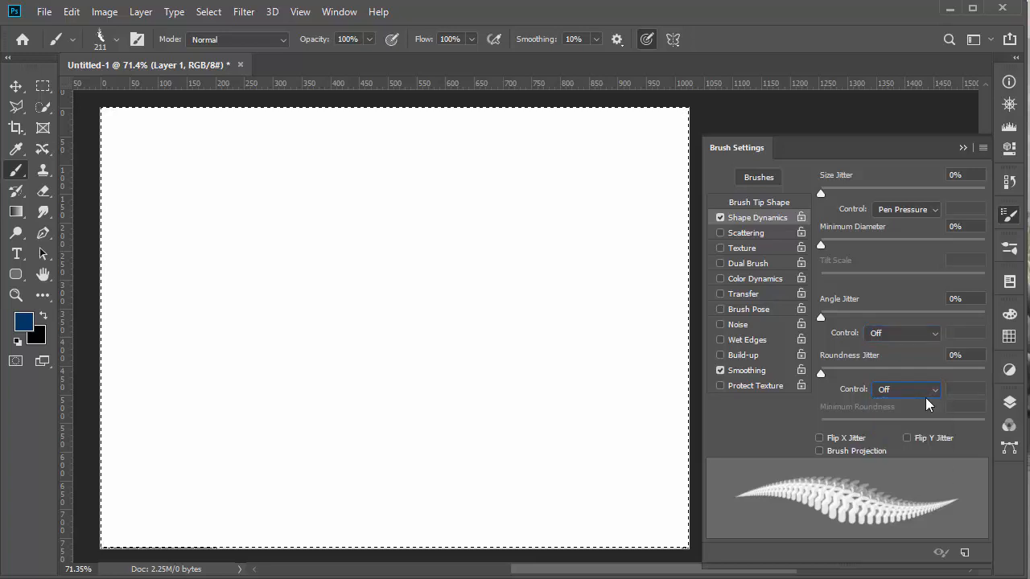
Step: Paint a long wavy stroke with the roundness jitter at 100%, and set the minimum roundness to 1%
{"action": "mouse_move", "coordinate": [916, 371]}
{"action": "left_mouse_down"}
{"action": "mouse_move", "coordinate": [933, 357]}
{"action": "mouse_move", "coordinate": [1011, 351]}
{"action": "mouse_move", "coordinate": [784, 388]}
{"action": "mouse_move", "coordinate": [985, 374]}
{"action": "left_mouse_up"}
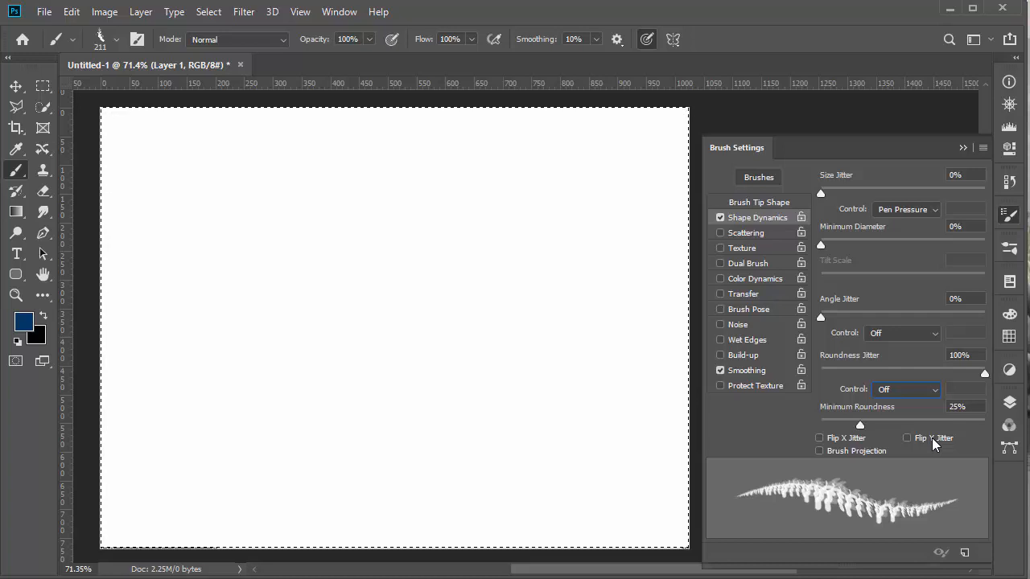
{"action": "mouse_move", "coordinate": [194, 349]}
{"action": "left_mouse_down"}
{"action": "mouse_move", "coordinate": [320, 283]}
{"action": "mouse_move", "coordinate": [436, 349]}
{"action": "mouse_move", "coordinate": [605, 257]}
{"action": "left_mouse_up"}
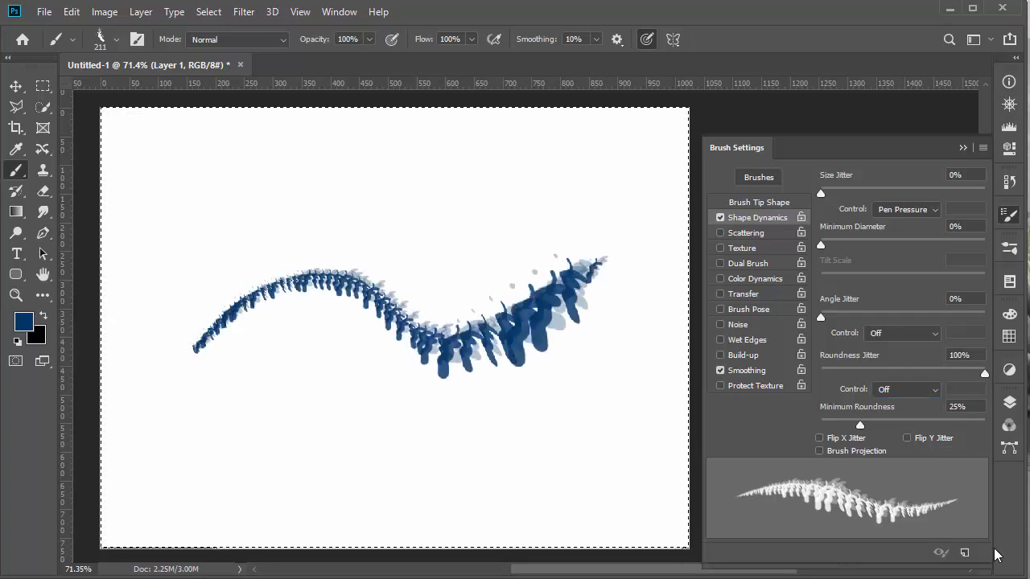
{"action": "left_click_drag", "start_coordinate": [860, 425], "coordinate": [817, 426]}
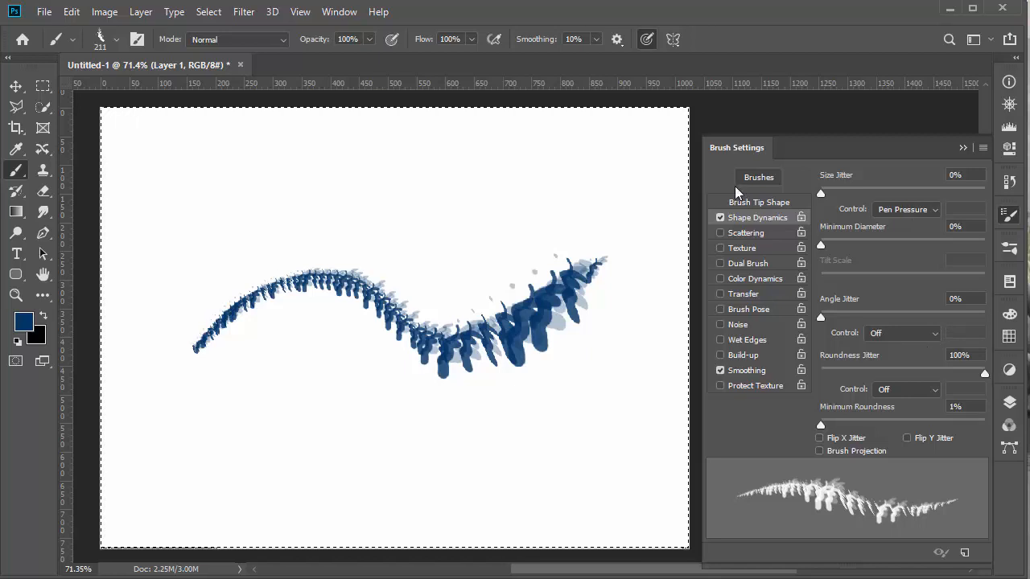
Step: Reset the roundness jitter to 0% on a cleared canvas and enable Scattering for the brush
{"action": "left_click", "coordinate": [758, 202]}
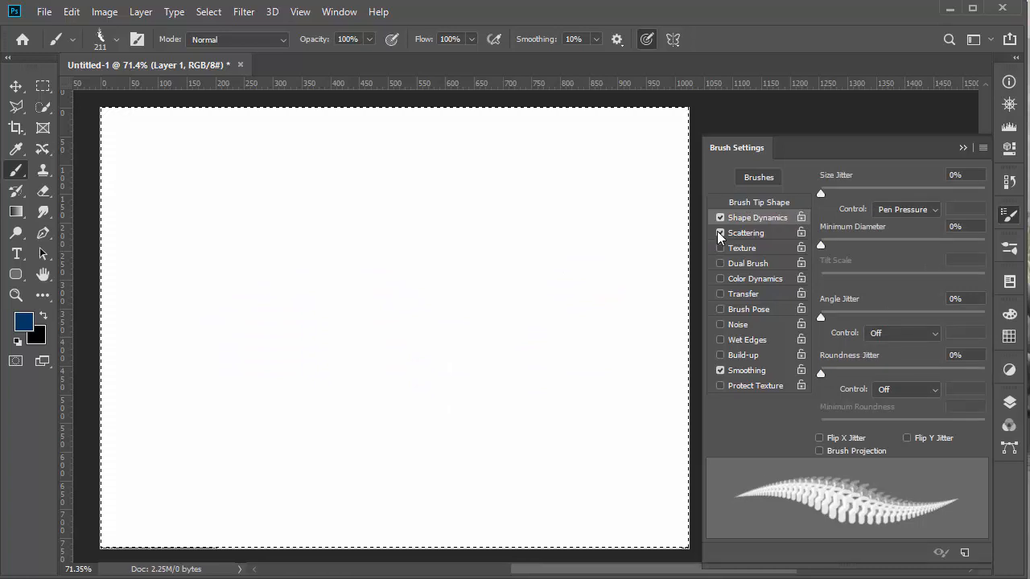
{"action": "left_click", "coordinate": [745, 233]}
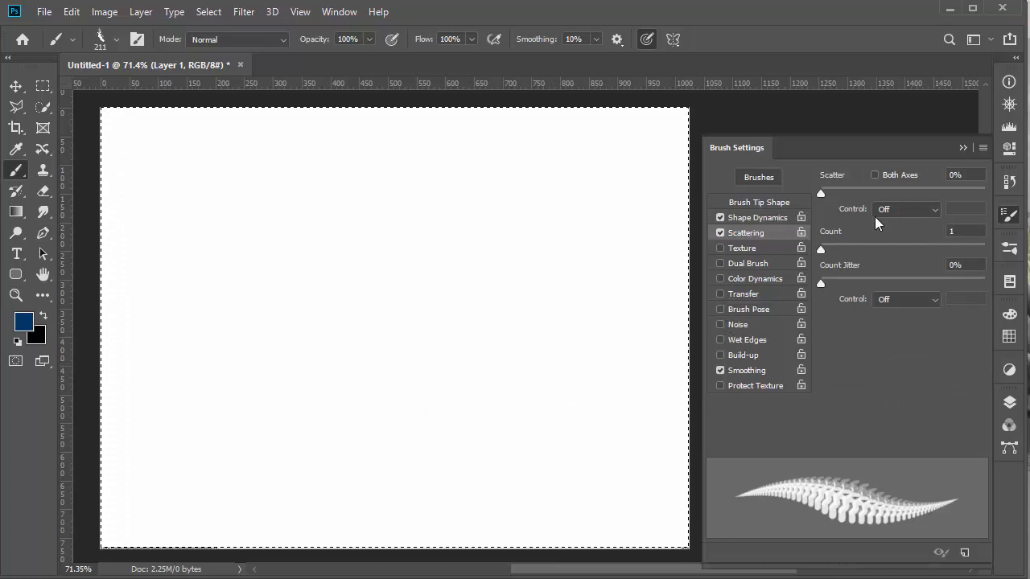
Step: Set the scatter to 299% on both axes and paint scattered brush marks across the canvas
{"action": "mouse_move", "coordinate": [854, 188]}
{"action": "left_mouse_down"}
{"action": "mouse_move", "coordinate": [816, 193]}
{"action": "mouse_move", "coordinate": [903, 194]}
{"action": "mouse_move", "coordinate": [784, 219]}
{"action": "left_mouse_up"}
{"action": "mouse_move", "coordinate": [821, 193]}
{"action": "left_mouse_down"}
{"action": "mouse_move", "coordinate": [888, 193]}
{"action": "mouse_move", "coordinate": [797, 207]}
{"action": "left_mouse_up"}
{"action": "left_click_drag", "start_coordinate": [795, 211], "coordinate": [869, 193]}
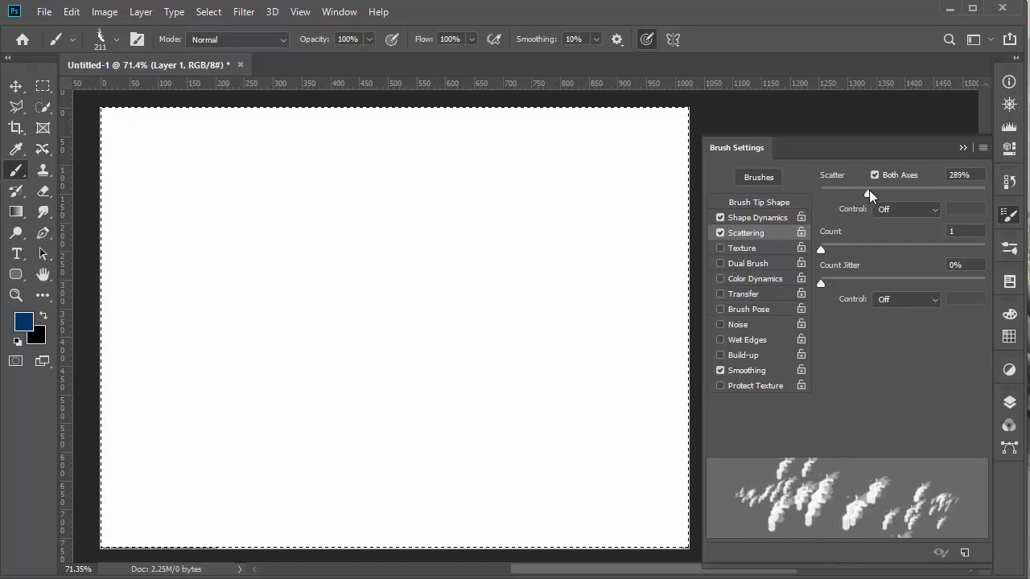
{"action": "mouse_move", "coordinate": [312, 374]}
{"action": "left_mouse_down"}
{"action": "mouse_move", "coordinate": [430, 328]}
{"action": "mouse_move", "coordinate": [576, 310]}
{"action": "mouse_move", "coordinate": [621, 379]}
{"action": "left_mouse_up"}
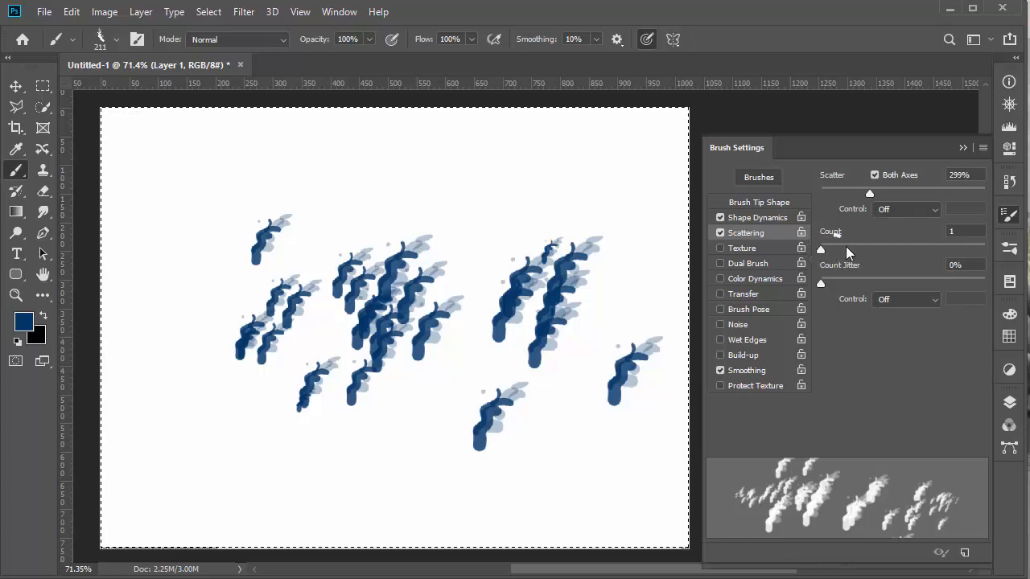
Step: Set the scattering count to 4 and paint a dense scattered stroke across the middle of the canvas, undoing the first attempt
{"action": "left_click_drag", "start_coordinate": [821, 249], "coordinate": [853, 249]}
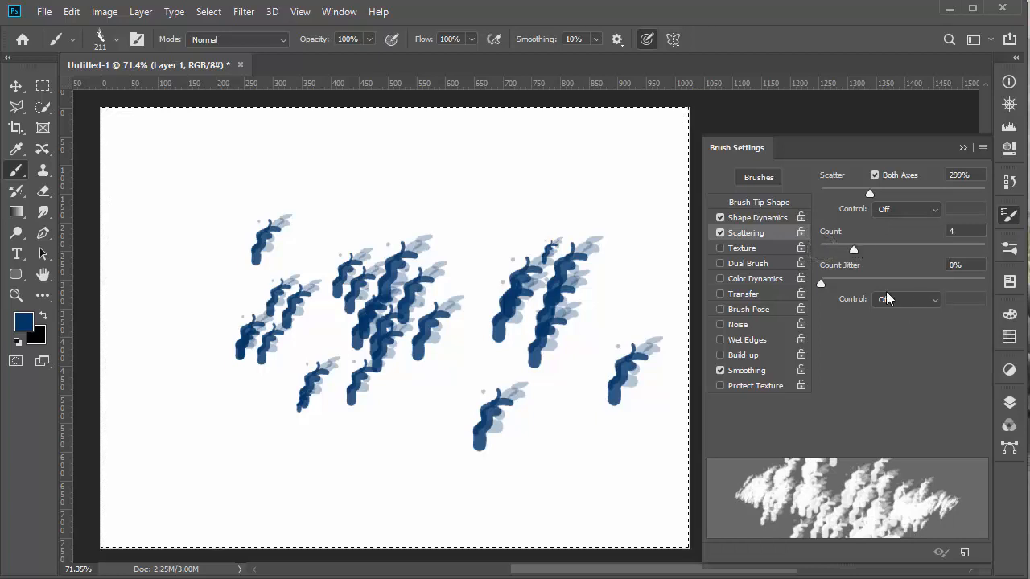
{"action": "mouse_move", "coordinate": [184, 374]}
{"action": "left_mouse_down"}
{"action": "mouse_move", "coordinate": [214, 349]}
{"action": "mouse_move", "coordinate": [475, 372]}
{"action": "mouse_move", "coordinate": [603, 329]}
{"action": "left_mouse_up"}
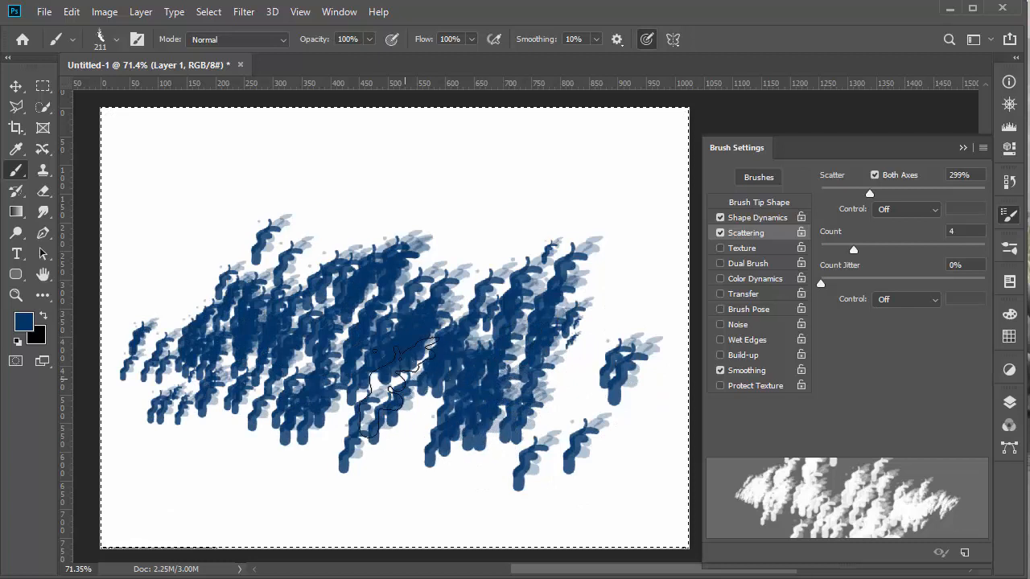
{"action": "key", "text": "ctrl+z"}
{"action": "mouse_move", "coordinate": [252, 367]}
{"action": "left_mouse_down"}
{"action": "mouse_move", "coordinate": [357, 337]}
{"action": "mouse_move", "coordinate": [525, 319]}
{"action": "mouse_move", "coordinate": [524, 330]}
{"action": "mouse_move", "coordinate": [555, 326]}
{"action": "left_mouse_up"}
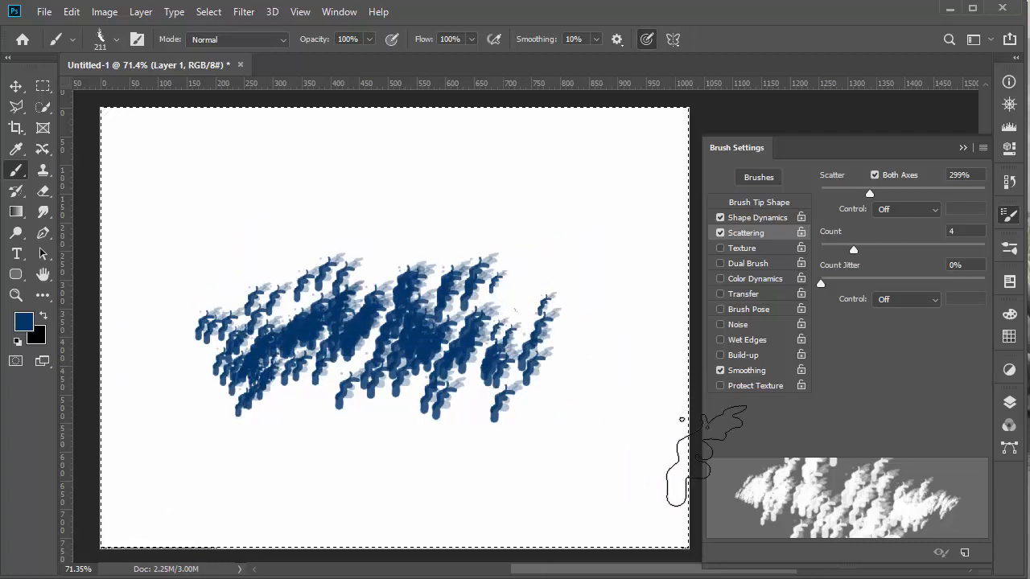
Step: Return the scattering count to 1 and paint a short scattered stroke on a cleared canvas
{"action": "left_click_drag", "start_coordinate": [854, 251], "coordinate": [783, 264]}
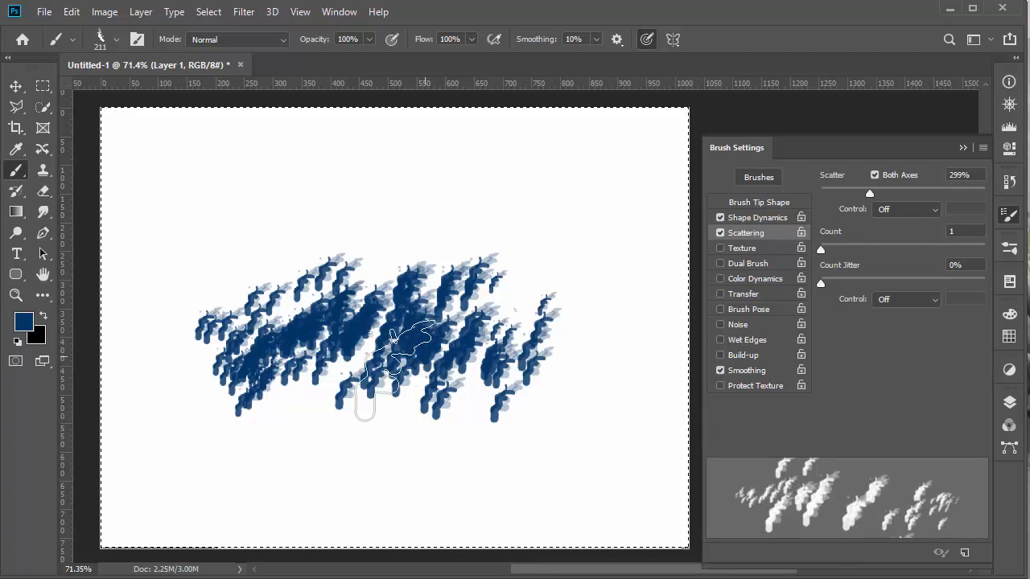
{"action": "key", "text": "Delete"}
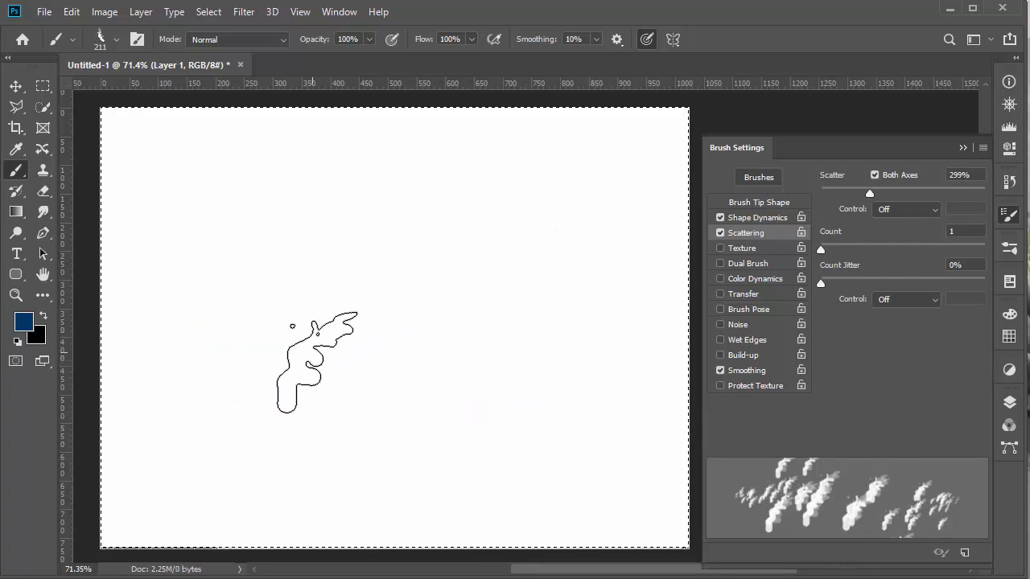
{"action": "left_click_drag", "start_coordinate": [311, 358], "coordinate": [483, 318]}
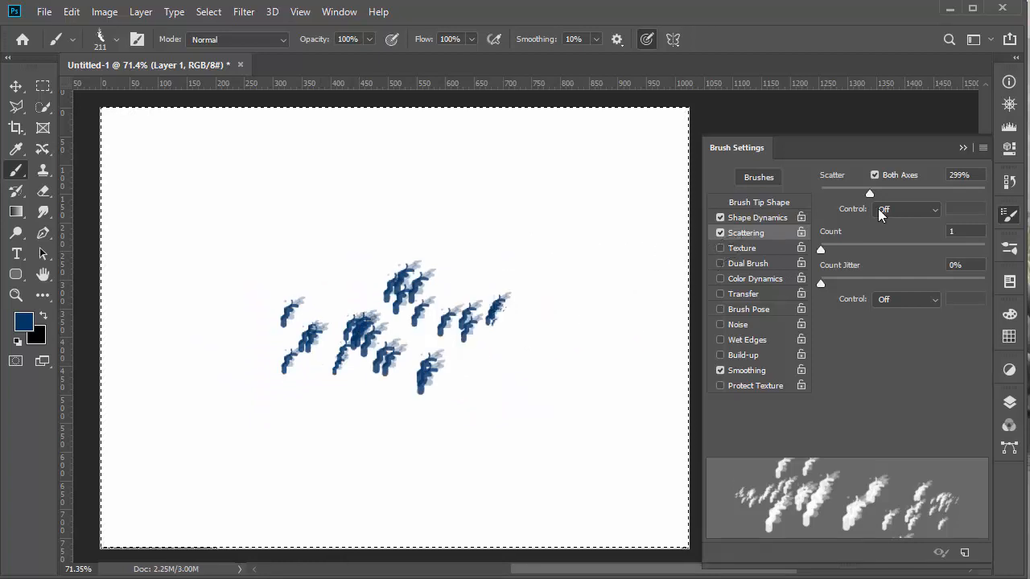
Step: Set the Shape Dynamics angle jitter to 100% and paint a scattered stroke across the cleared canvas
{"action": "left_click", "coordinate": [749, 219]}
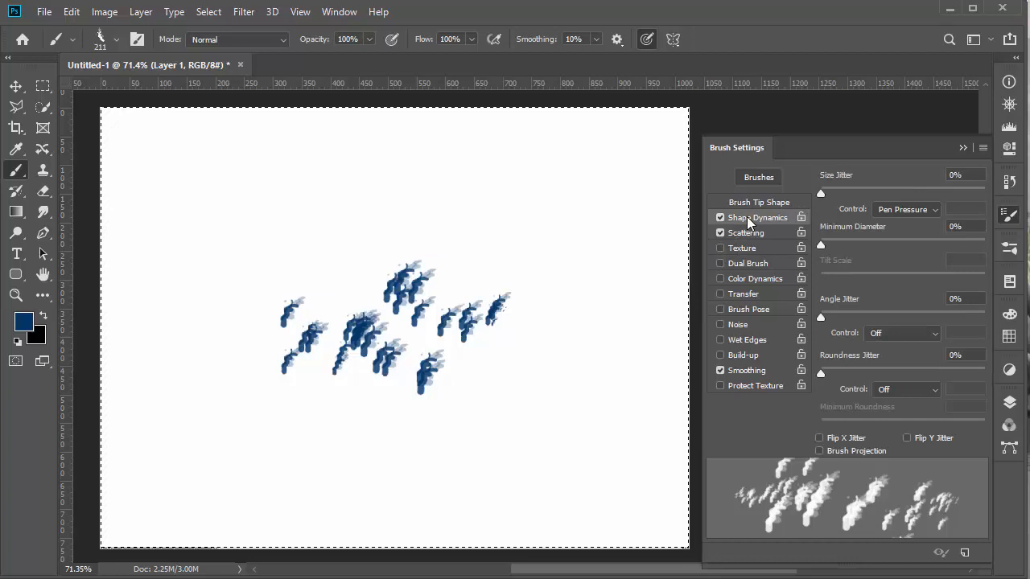
{"action": "left_click_drag", "start_coordinate": [821, 317], "coordinate": [1002, 306]}
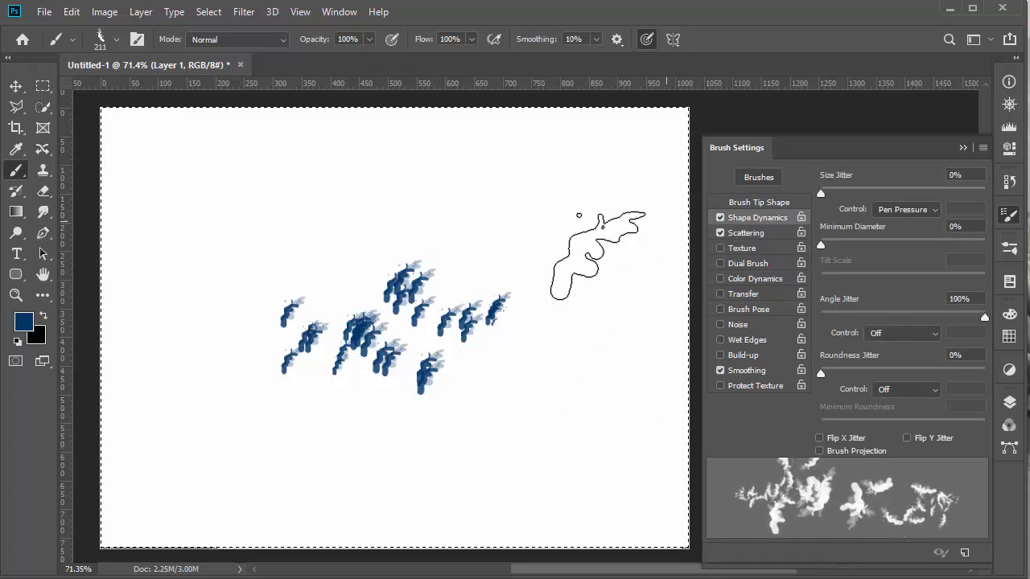
{"action": "key", "text": "Delete"}
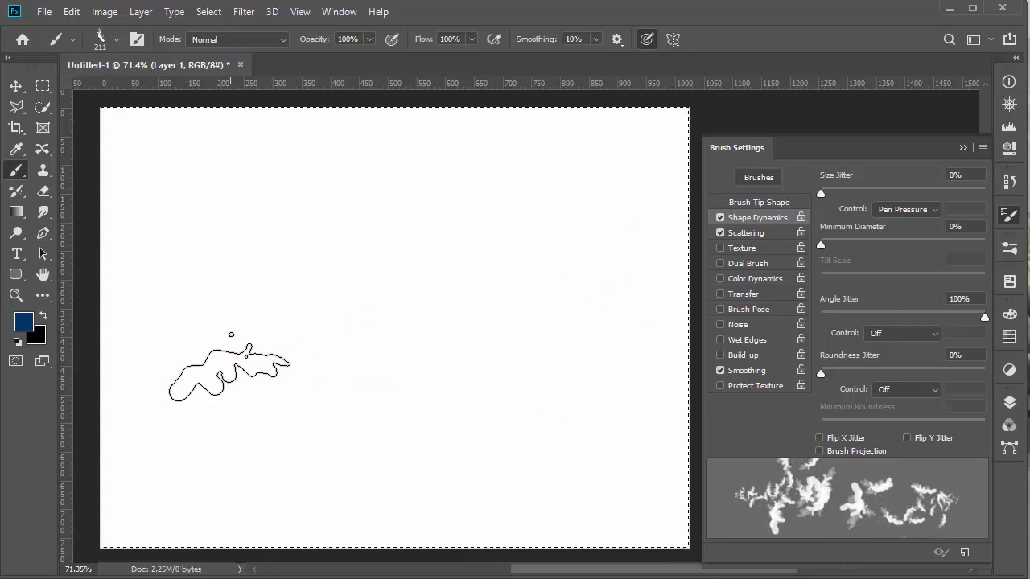
{"action": "mouse_move", "coordinate": [230, 368]}
{"action": "left_mouse_down"}
{"action": "mouse_move", "coordinate": [266, 315]}
{"action": "mouse_move", "coordinate": [337, 314]}
{"action": "mouse_move", "coordinate": [391, 335]}
{"action": "mouse_move", "coordinate": [503, 350]}
{"action": "left_mouse_up"}
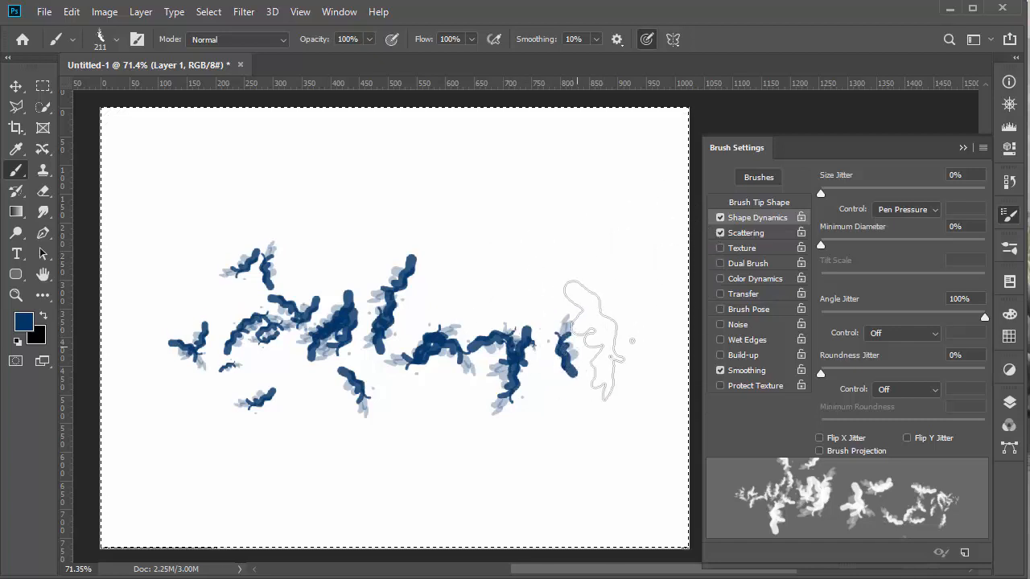
Step: Enable Color Dynamics with foreground/background jitter at 100% and paint a scattered stroke on a cleared canvas
{"action": "left_click", "coordinate": [755, 279]}
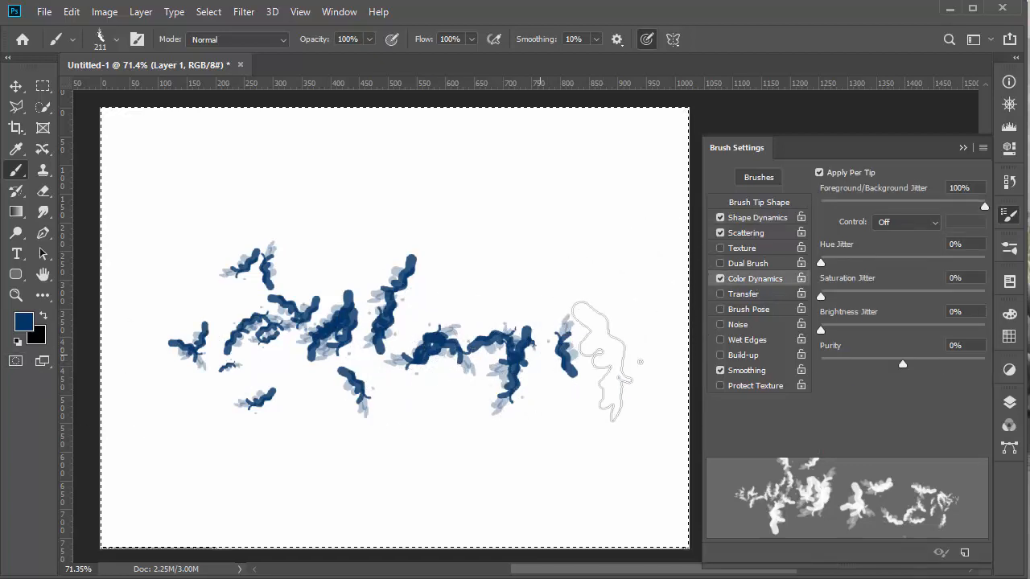
{"action": "left_click", "coordinate": [487, 333]}
{"action": "key", "text": "Delete"}
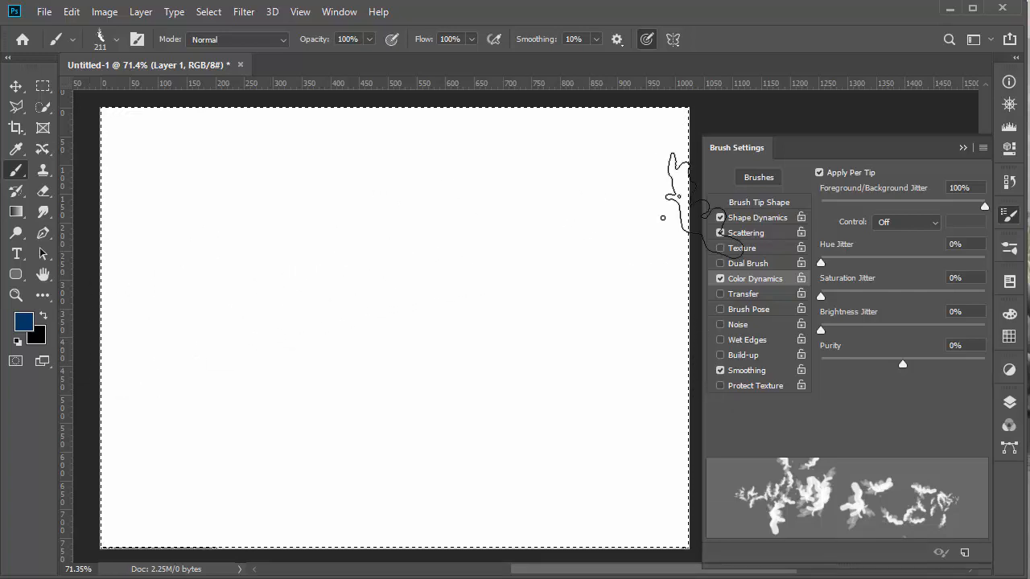
{"action": "mouse_move", "coordinate": [266, 317]}
{"action": "left_mouse_down"}
{"action": "mouse_move", "coordinate": [310, 295]}
{"action": "mouse_move", "coordinate": [527, 274]}
{"action": "mouse_move", "coordinate": [596, 322]}
{"action": "left_mouse_up"}
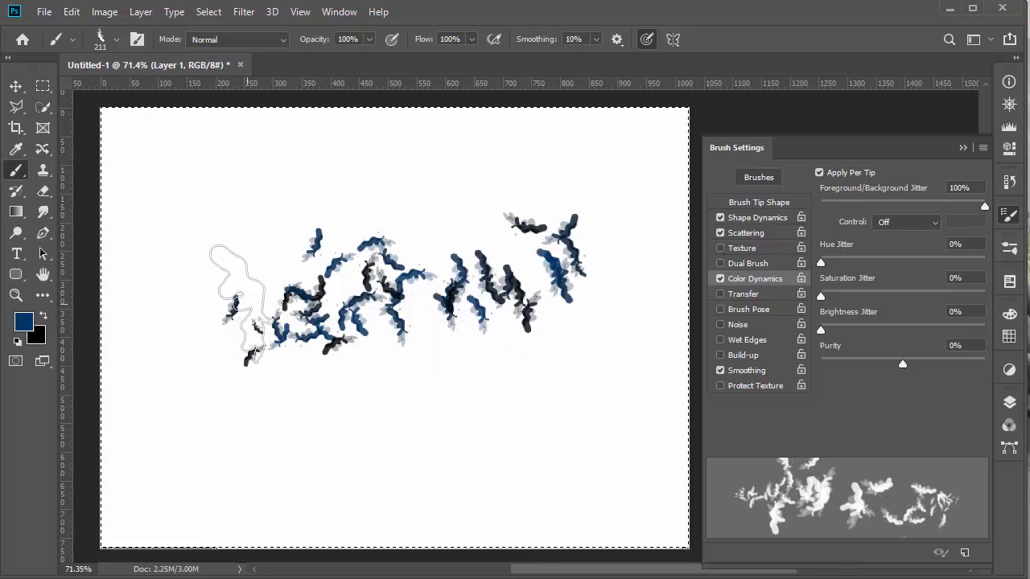
Step: Change the background color to bright green 1ae24c and paint a scattered stroke below the existing marks
{"action": "left_click", "coordinate": [36, 336]}
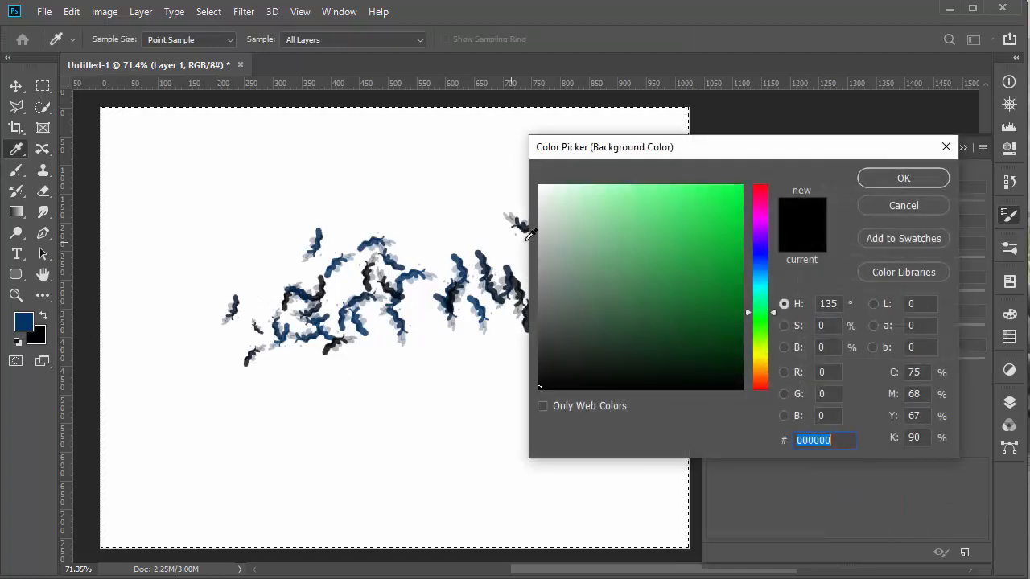
{"action": "left_click", "coordinate": [719, 208]}
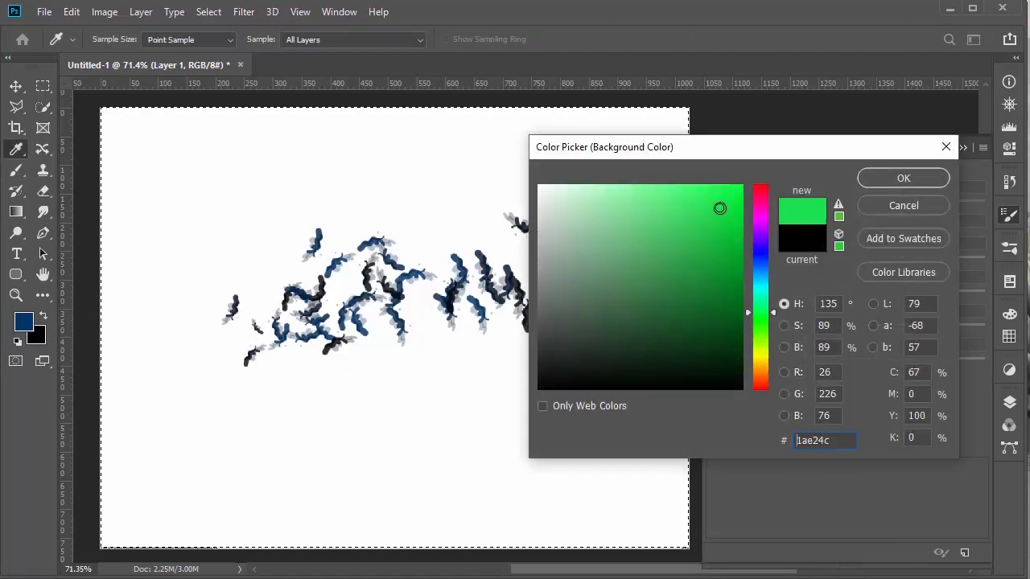
{"action": "left_click", "coordinate": [920, 175]}
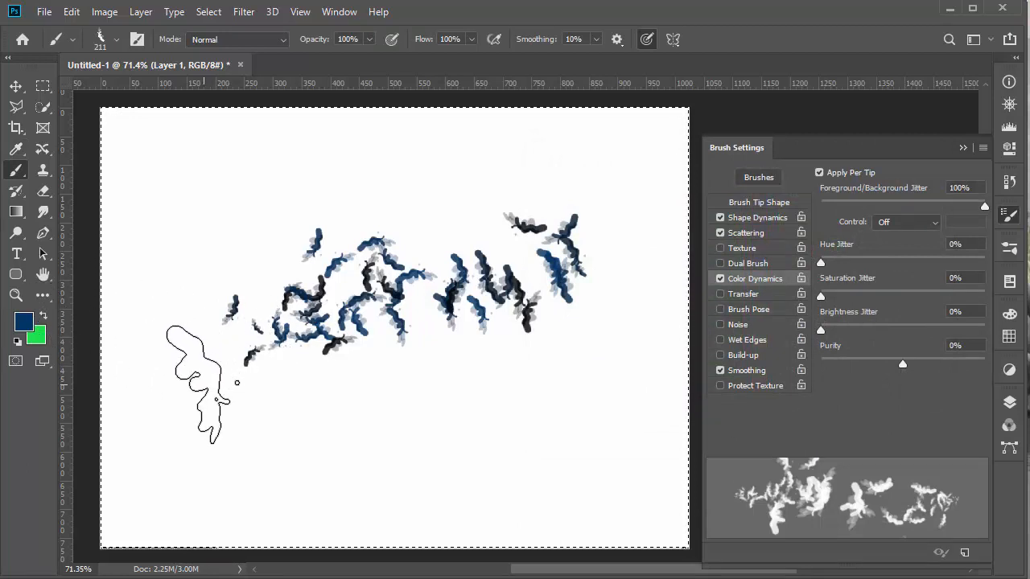
{"action": "mouse_move", "coordinate": [201, 378]}
{"action": "left_mouse_down"}
{"action": "mouse_move", "coordinate": [296, 334]}
{"action": "mouse_move", "coordinate": [475, 374]}
{"action": "mouse_move", "coordinate": [625, 349]}
{"action": "mouse_move", "coordinate": [497, 467]}
{"action": "left_mouse_up"}
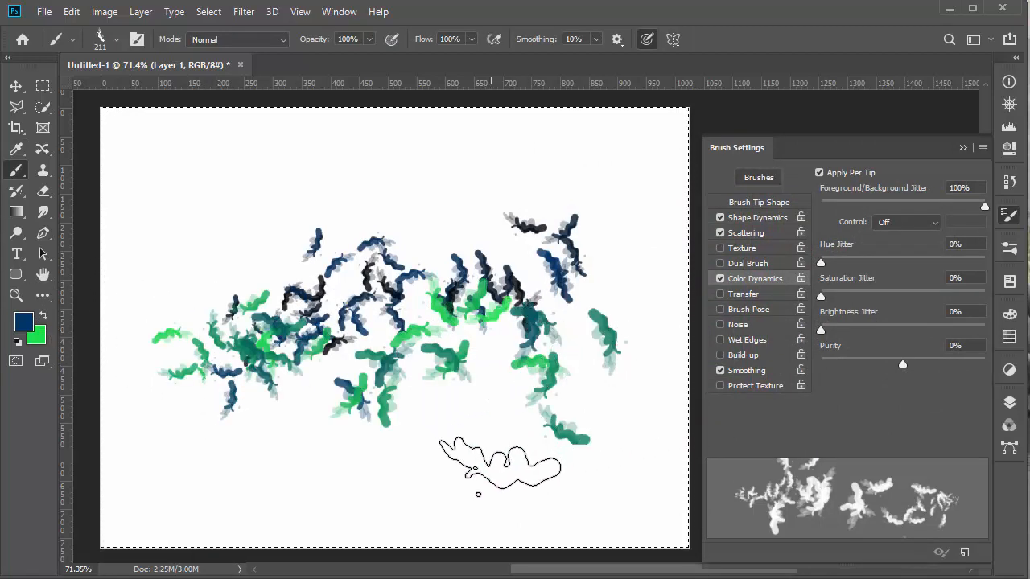
Step: Clear the canvas and paint two mixed blue and green scattered strokes, one below the other
{"action": "key", "text": "Delete"}
{"action": "mouse_move", "coordinate": [197, 330]}
{"action": "left_mouse_down"}
{"action": "mouse_move", "coordinate": [218, 295]}
{"action": "mouse_move", "coordinate": [286, 294]}
{"action": "mouse_move", "coordinate": [361, 334]}
{"action": "mouse_move", "coordinate": [450, 334]}
{"action": "mouse_move", "coordinate": [547, 312]}
{"action": "left_mouse_up"}
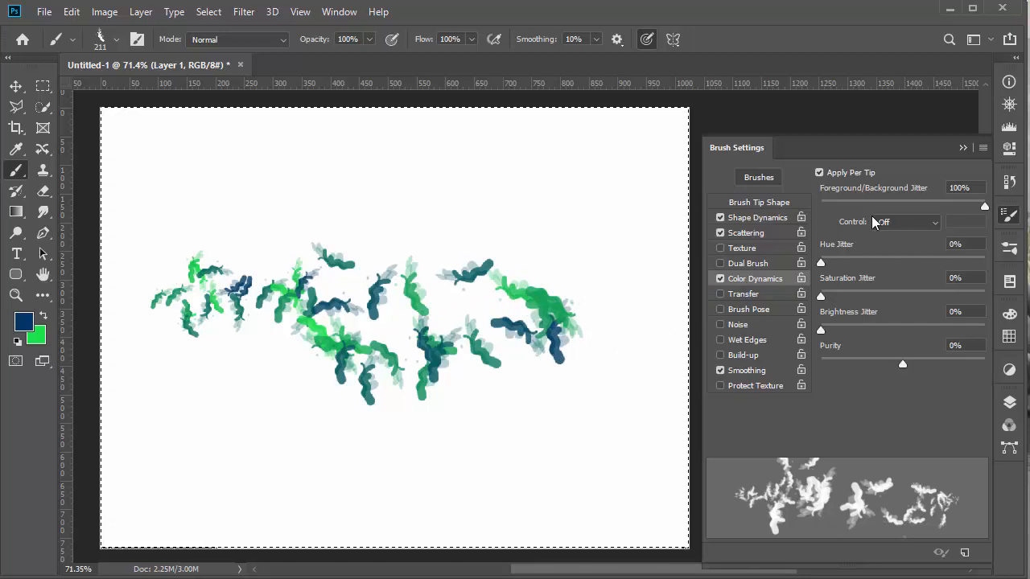
{"action": "left_click_drag", "start_coordinate": [207, 437], "coordinate": [576, 370]}
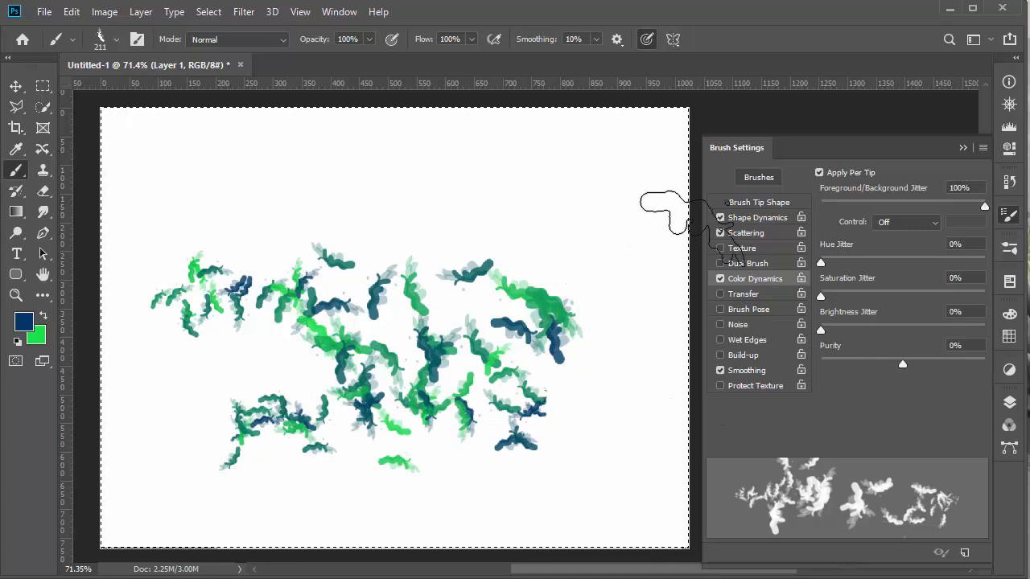
Step: Clear the canvas, reset the foreground/background jitter to 0% and paint a plain blue scattered stroke across the upper part
{"action": "key", "text": "Delete"}
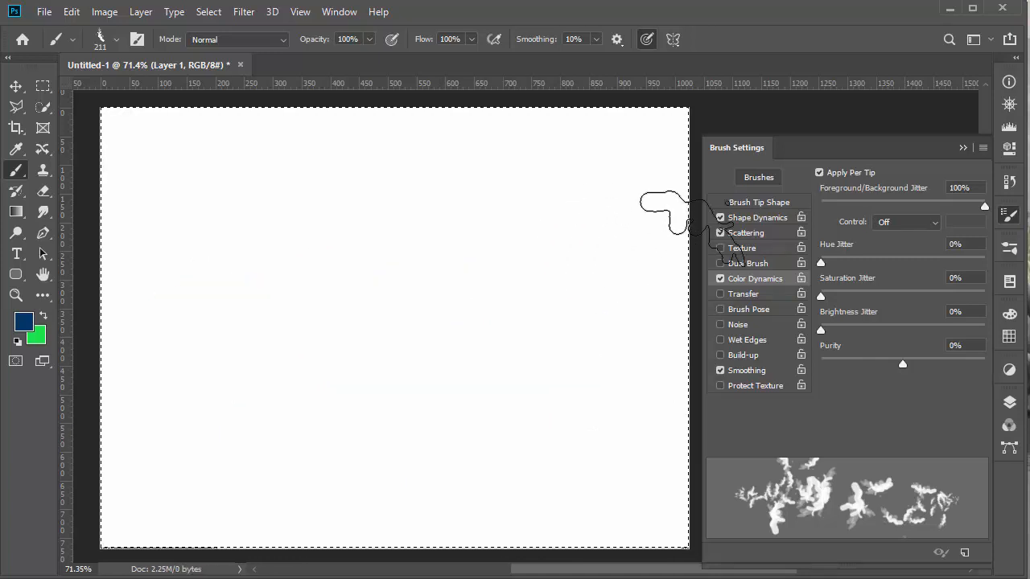
{"action": "left_click_drag", "start_coordinate": [984, 206], "coordinate": [821, 207]}
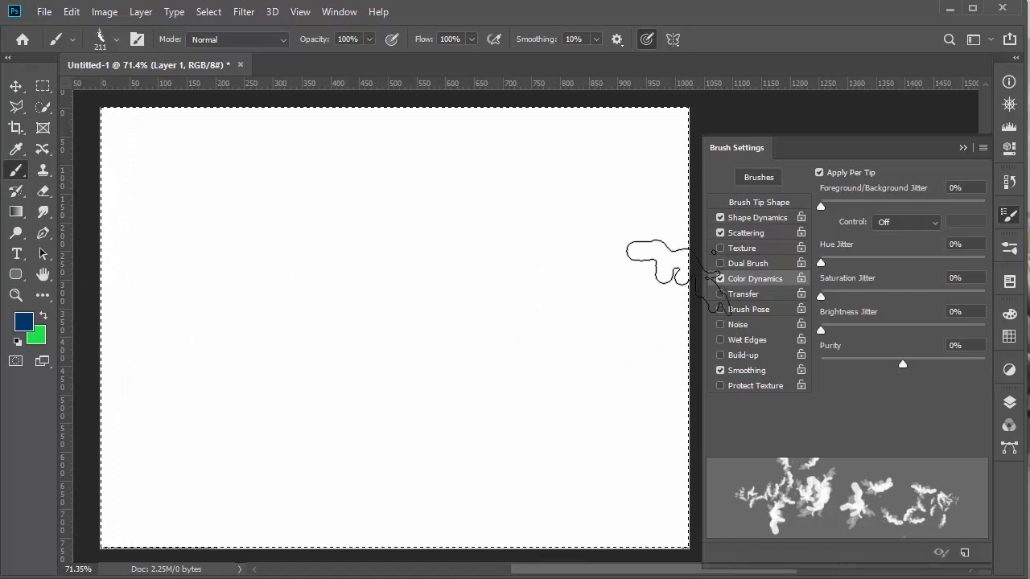
{"action": "mouse_move", "coordinate": [242, 269]}
{"action": "left_mouse_down"}
{"action": "mouse_move", "coordinate": [465, 219]}
{"action": "mouse_move", "coordinate": [586, 216]}
{"action": "mouse_move", "coordinate": [672, 261]}
{"action": "left_mouse_up"}
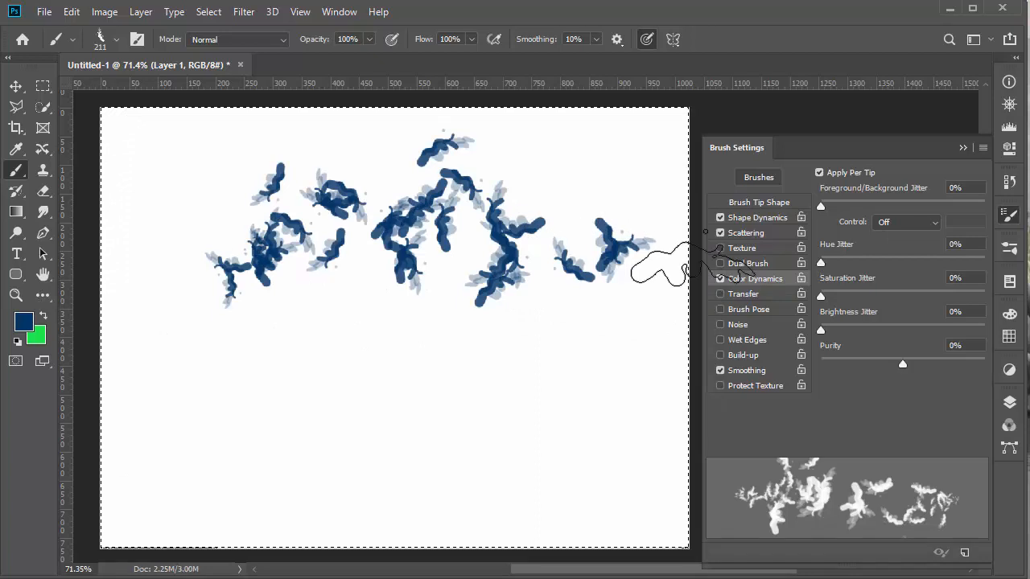
Step: Set the hue jitter to 8% and paint a scattered stroke below the plain blue one
{"action": "left_click_drag", "start_coordinate": [821, 263], "coordinate": [897, 262]}
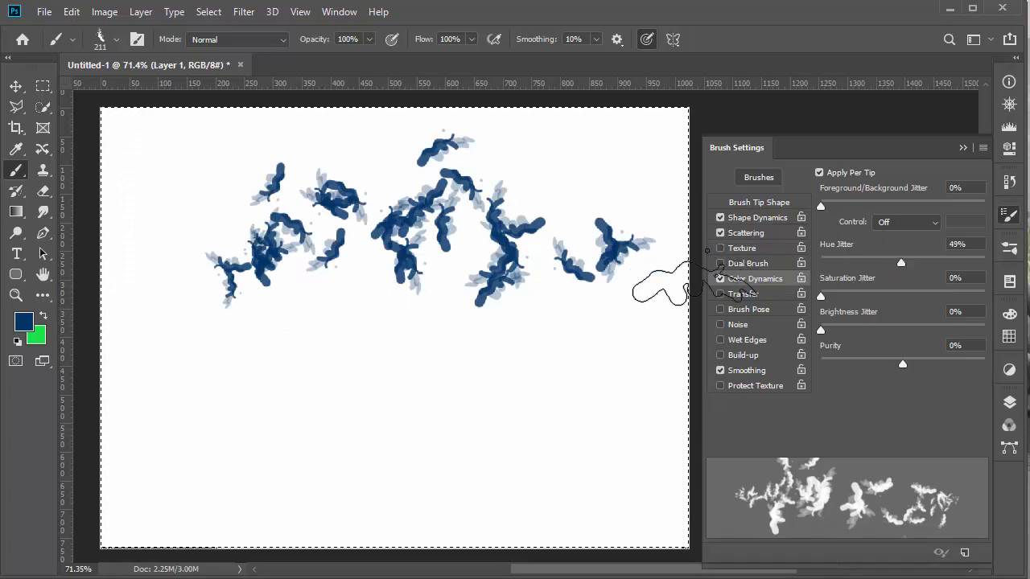
{"action": "left_click", "coordinate": [838, 262]}
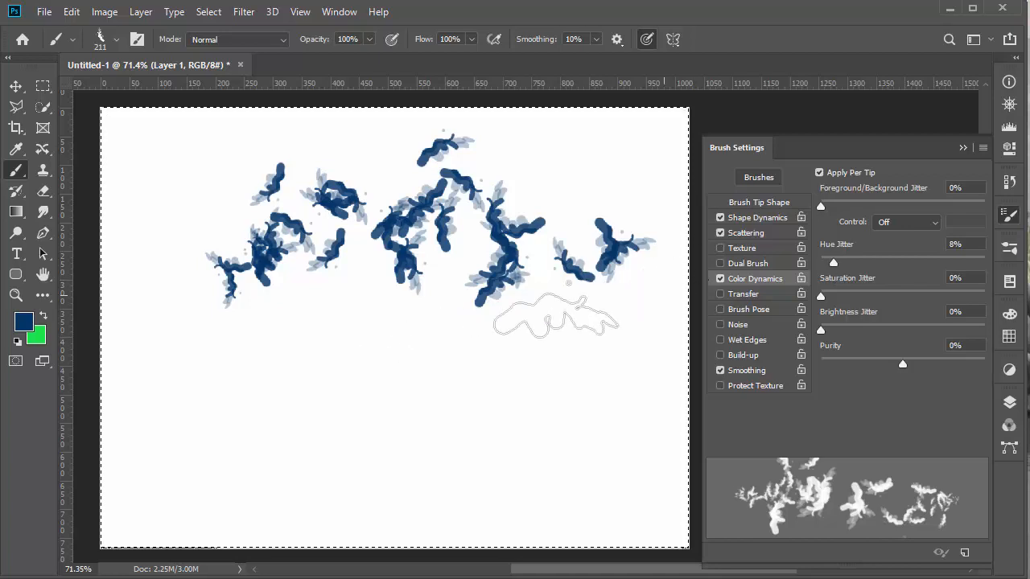
{"action": "mouse_move", "coordinate": [288, 326]}
{"action": "left_mouse_down"}
{"action": "mouse_move", "coordinate": [454, 306]}
{"action": "mouse_move", "coordinate": [599, 304]}
{"action": "left_mouse_up"}
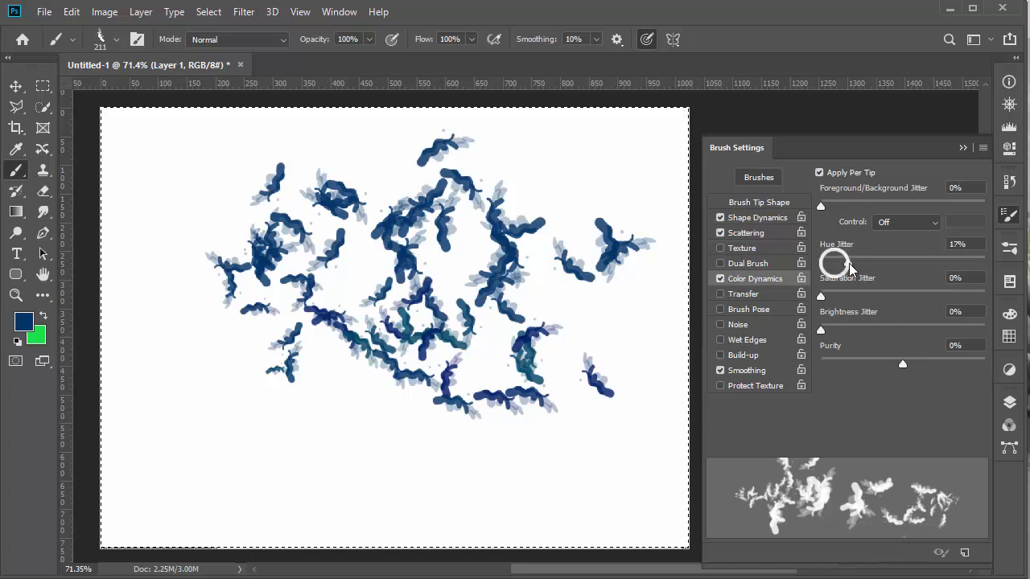
Step: Paint one scattered stroke with the hue jitter at 21% and another near the canvas bottom with it at 100%
{"action": "left_click_drag", "start_coordinate": [834, 262], "coordinate": [855, 262]}
{"action": "mouse_move", "coordinate": [304, 381]}
{"action": "left_mouse_down"}
{"action": "mouse_move", "coordinate": [308, 368]}
{"action": "mouse_move", "coordinate": [579, 362]}
{"action": "left_mouse_up"}
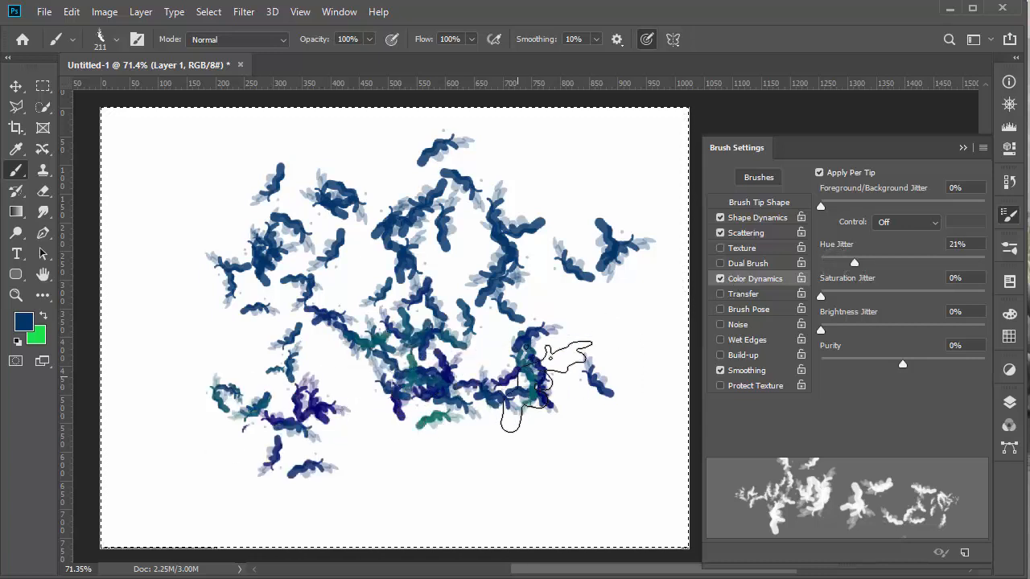
{"action": "left_click_drag", "start_coordinate": [854, 262], "coordinate": [998, 264]}
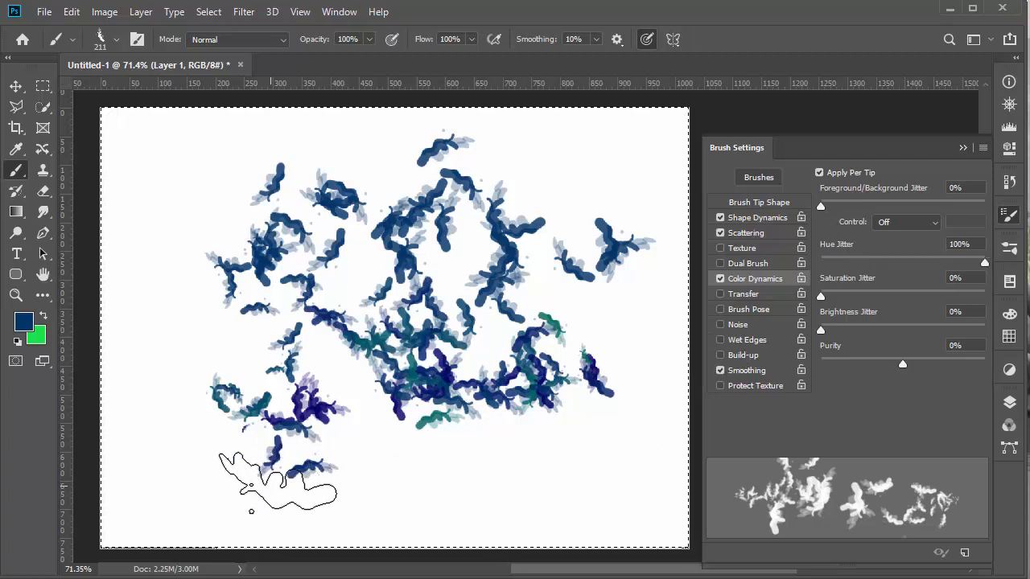
{"action": "mouse_move", "coordinate": [281, 474]}
{"action": "left_mouse_down"}
{"action": "mouse_move", "coordinate": [450, 456]}
{"action": "mouse_move", "coordinate": [668, 427]}
{"action": "left_mouse_up"}
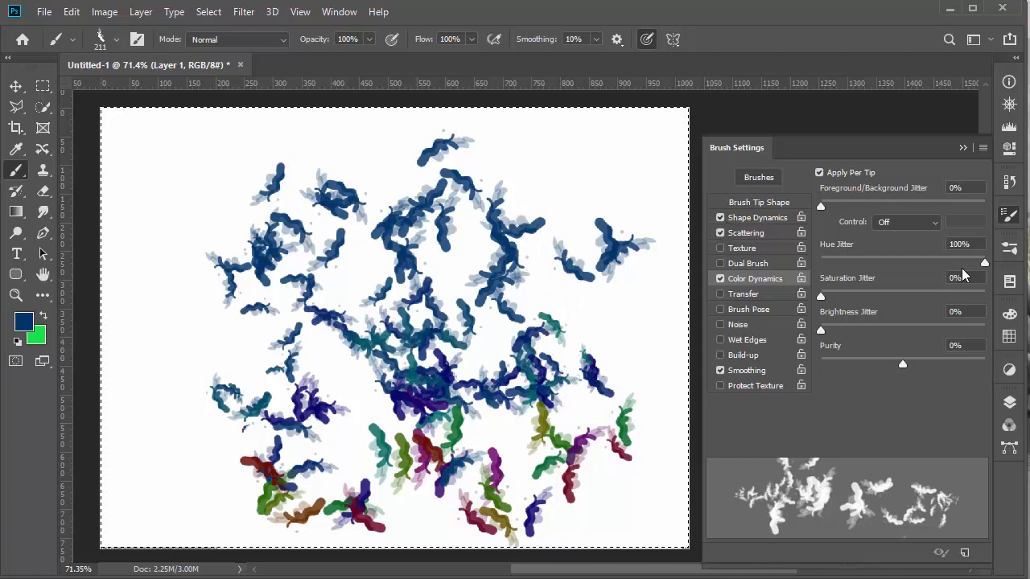
Step: Reset the hue jitter to 0%, clear the canvas and paint a plain blue scattered stroke along the upper part
{"action": "left_click_drag", "start_coordinate": [965, 274], "coordinate": [800, 288]}
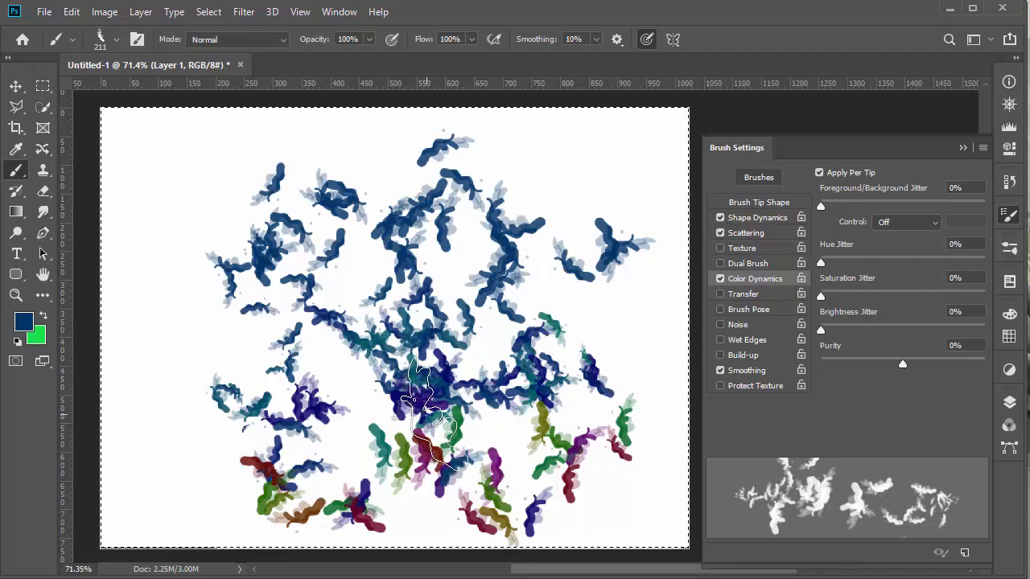
{"action": "key", "text": "Delete"}
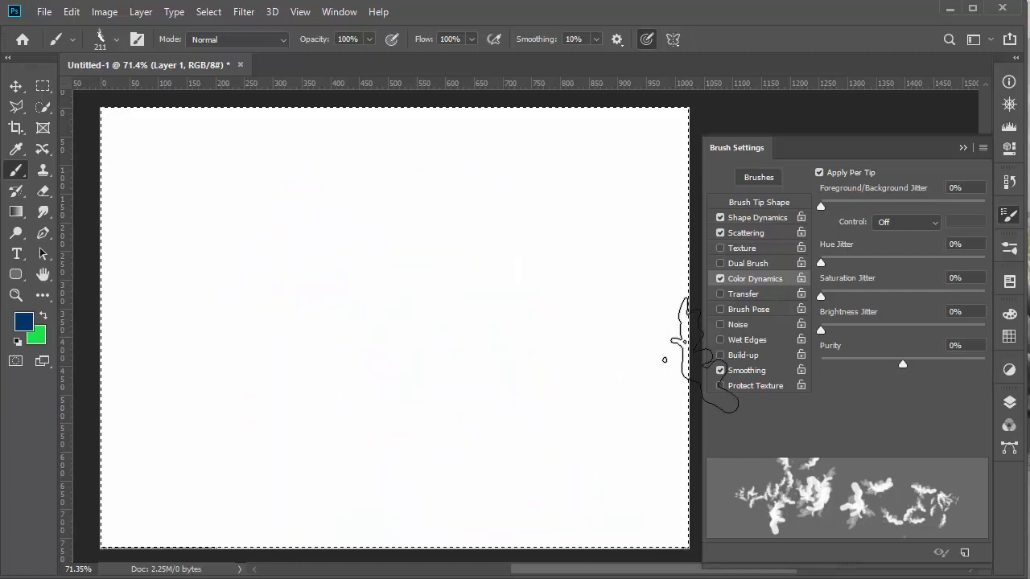
{"action": "left_click_drag", "start_coordinate": [206, 165], "coordinate": [693, 193]}
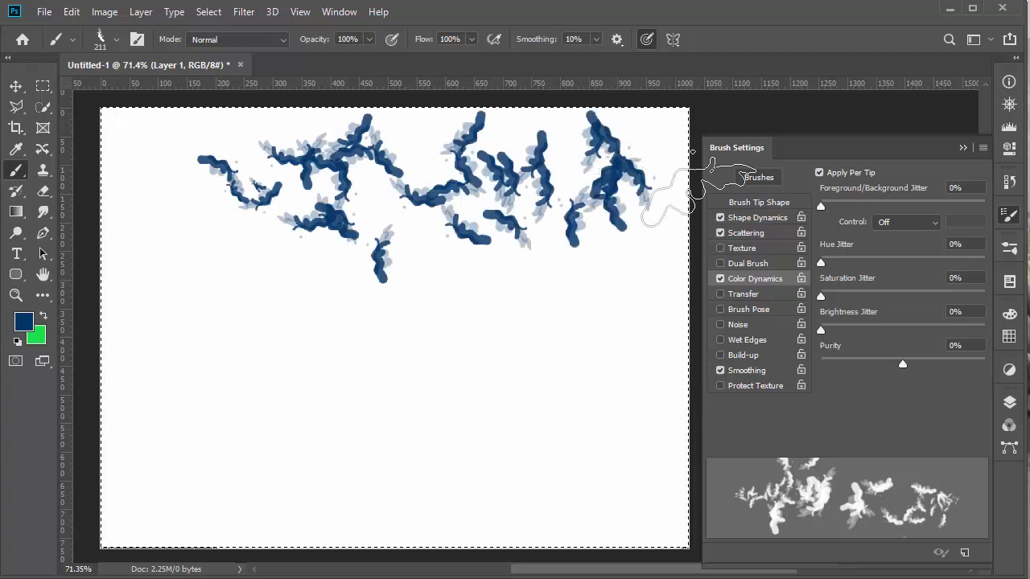
Step: Paint a stroke mid-canvas with saturation jitter at 100%, and a lower one with saturation jitter at 0% and brightness jitter at 100%
{"action": "left_click_drag", "start_coordinate": [821, 296], "coordinate": [998, 295]}
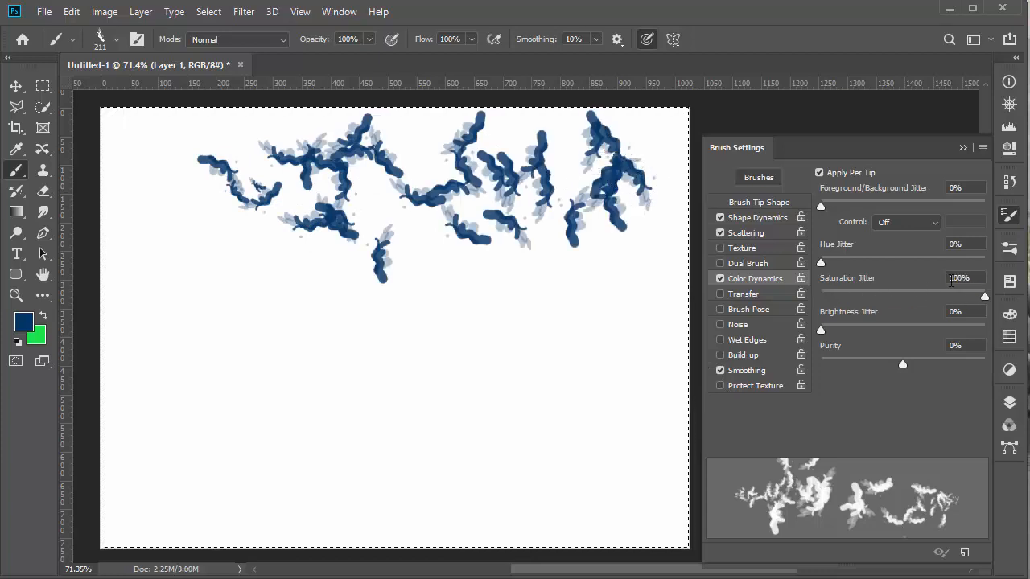
{"action": "mouse_move", "coordinate": [270, 326]}
{"action": "left_mouse_down"}
{"action": "mouse_move", "coordinate": [582, 316]}
{"action": "mouse_move", "coordinate": [620, 382]}
{"action": "left_mouse_up"}
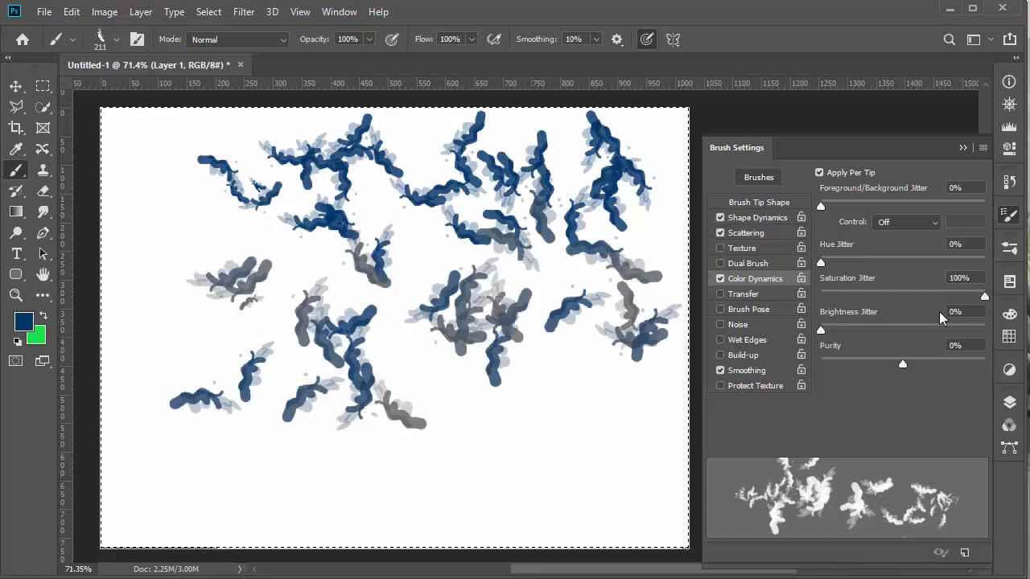
{"action": "left_click_drag", "start_coordinate": [940, 313], "coordinate": [1024, 326]}
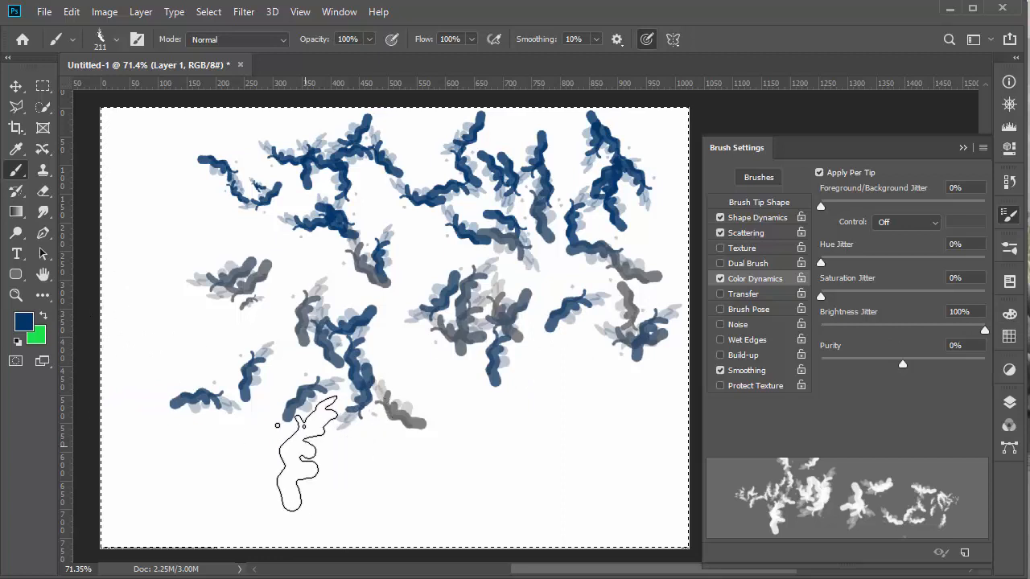
{"action": "mouse_move", "coordinate": [216, 460]}
{"action": "left_mouse_down"}
{"action": "mouse_move", "coordinate": [306, 454]}
{"action": "mouse_move", "coordinate": [524, 407]}
{"action": "mouse_move", "coordinate": [649, 426]}
{"action": "left_mouse_up"}
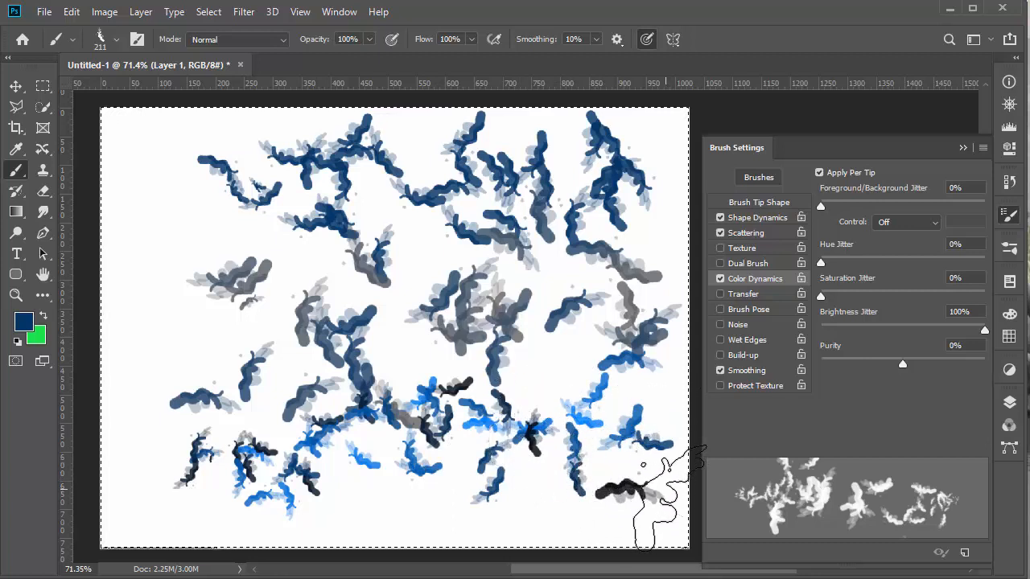
Step: Reset the brightness jitter to 0%, clear the canvas and paint a plain dark blue scattered stroke along the upper part
{"action": "left_click_drag", "start_coordinate": [983, 331], "coordinate": [812, 352]}
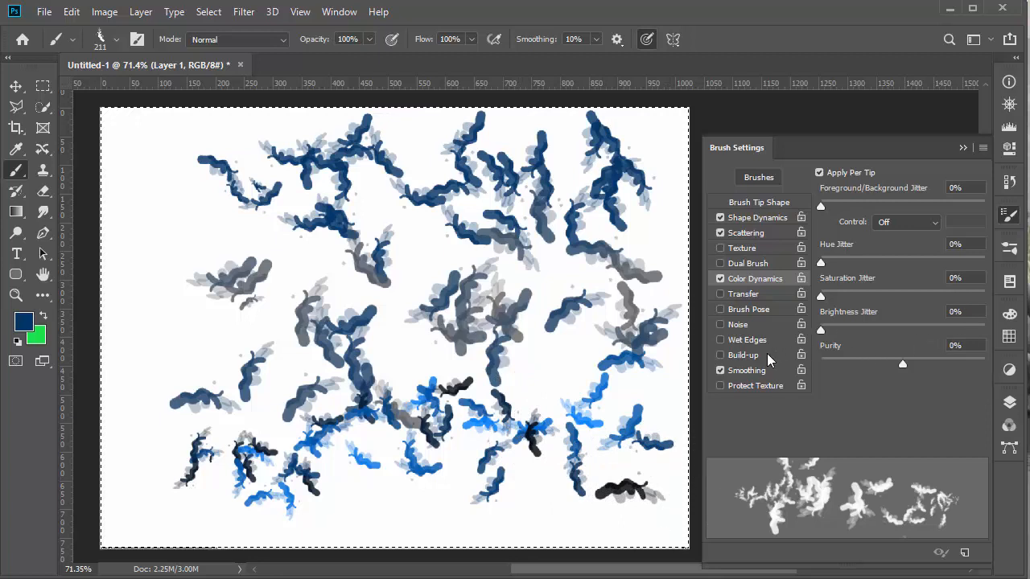
{"action": "key", "text": "Delete"}
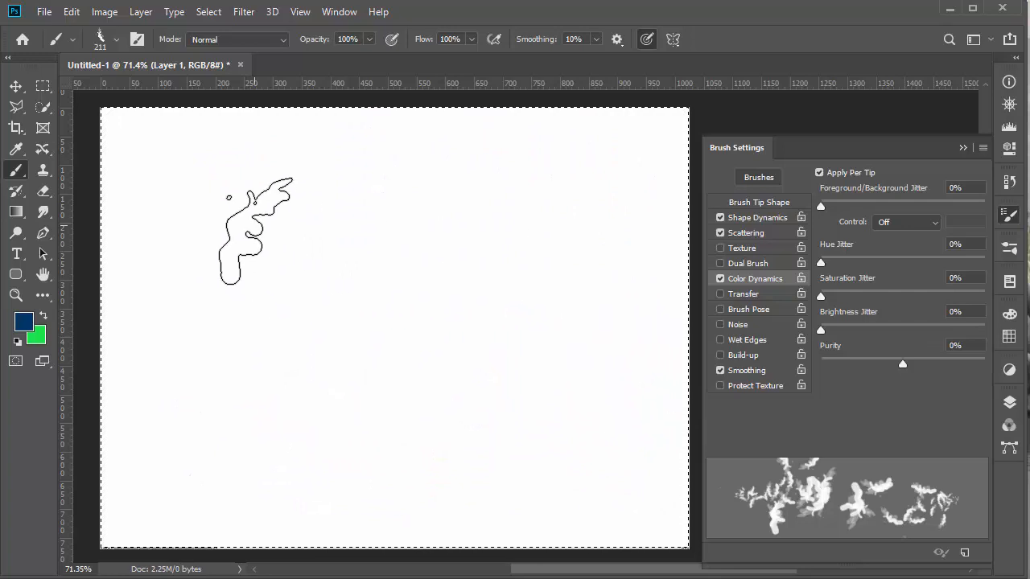
{"action": "mouse_move", "coordinate": [185, 206]}
{"action": "left_mouse_down"}
{"action": "mouse_move", "coordinate": [478, 195]}
{"action": "mouse_move", "coordinate": [700, 211]}
{"action": "left_mouse_up"}
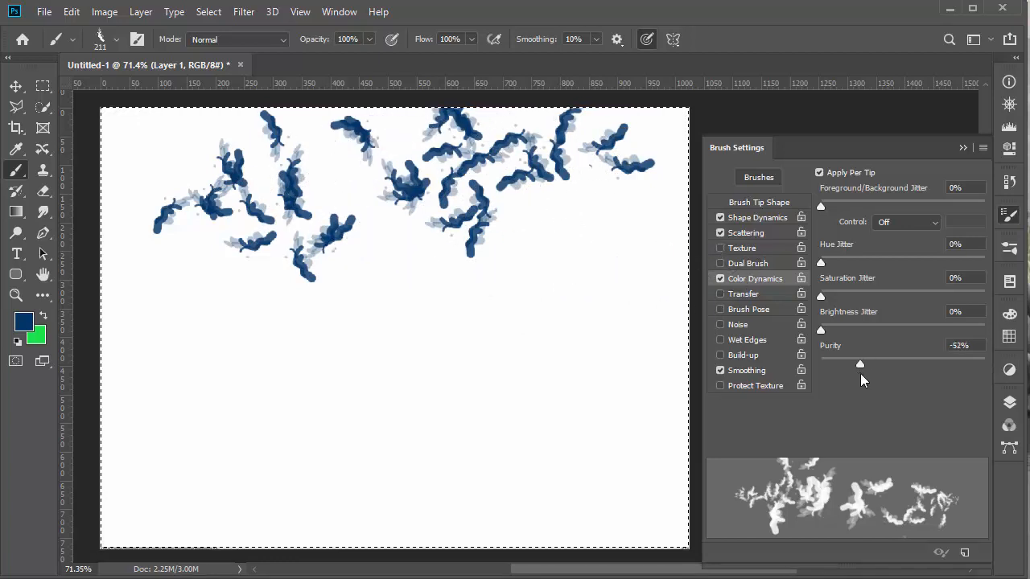
Step: Paint three scattered strokes progressively lower on the canvas while reducing the purity step by step, ending at -82%
{"action": "mouse_move", "coordinate": [207, 315]}
{"action": "left_mouse_down"}
{"action": "mouse_move", "coordinate": [620, 306]}
{"action": "mouse_move", "coordinate": [616, 334]}
{"action": "left_mouse_up"}
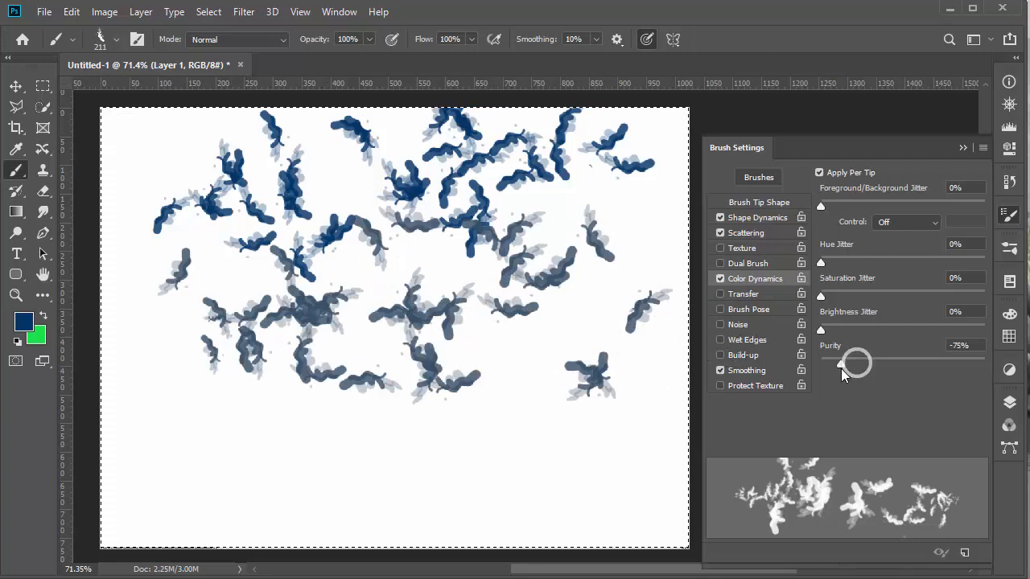
{"action": "left_click_drag", "start_coordinate": [200, 421], "coordinate": [648, 403]}
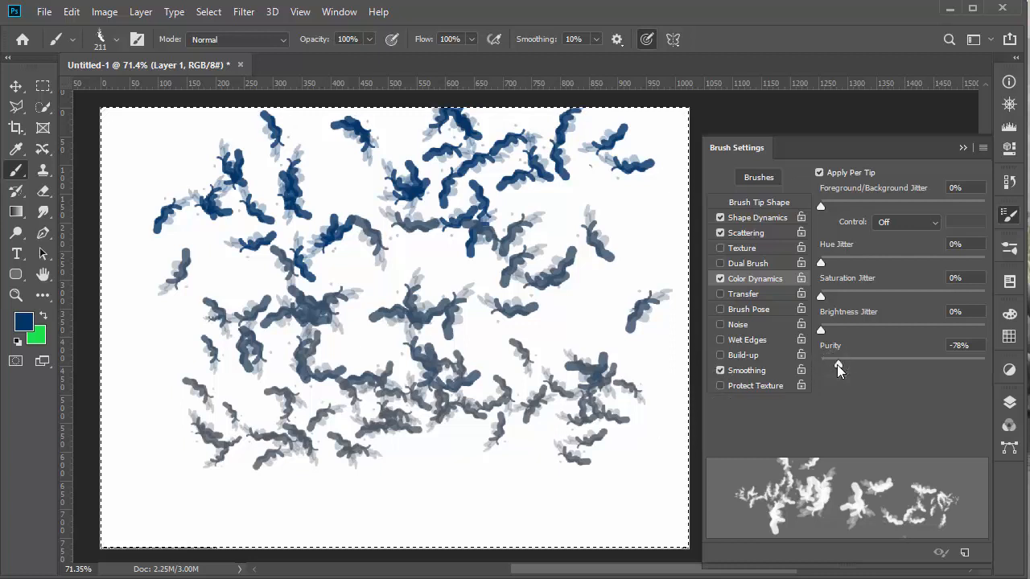
{"action": "left_click_drag", "start_coordinate": [837, 365], "coordinate": [834, 365]}
{"action": "mouse_move", "coordinate": [290, 439]}
{"action": "left_mouse_down"}
{"action": "mouse_move", "coordinate": [257, 465]}
{"action": "mouse_move", "coordinate": [636, 451]}
{"action": "left_mouse_up"}
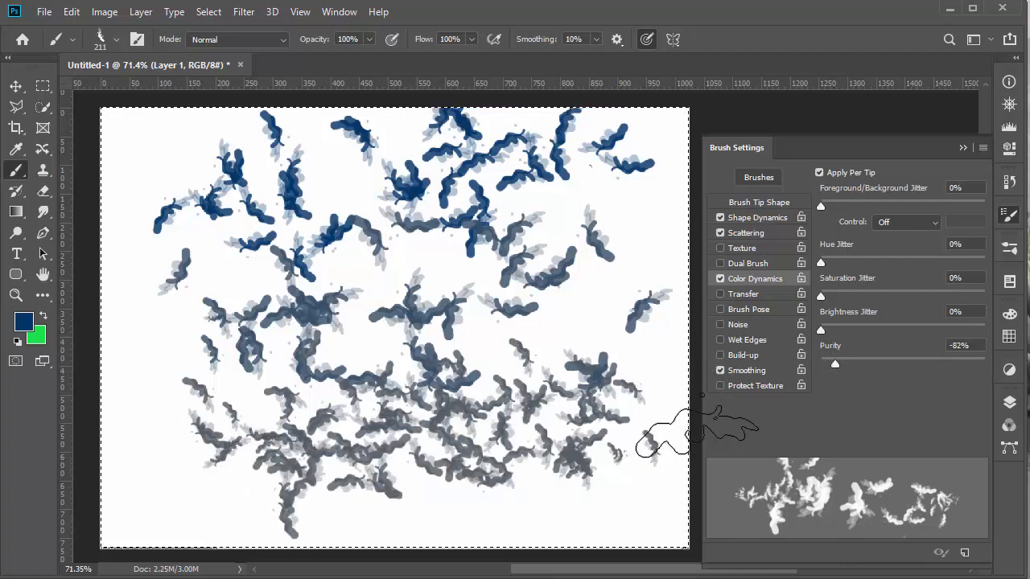
Step: Clear the canvas, reset the purity to 0% and paint a dark blue reference stroke across the upper part
{"action": "key", "text": "Delete"}
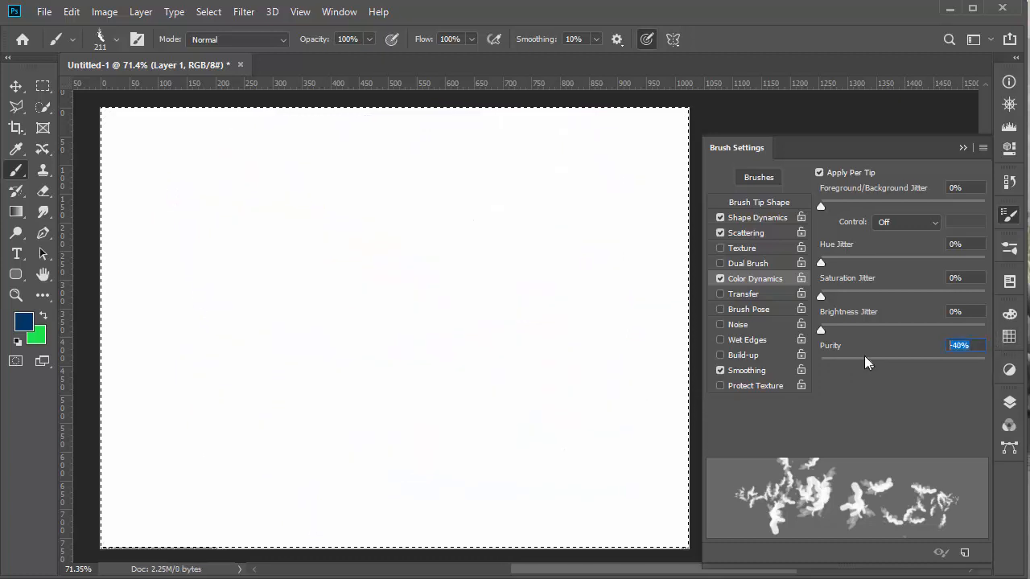
{"action": "type", "text": "0"}
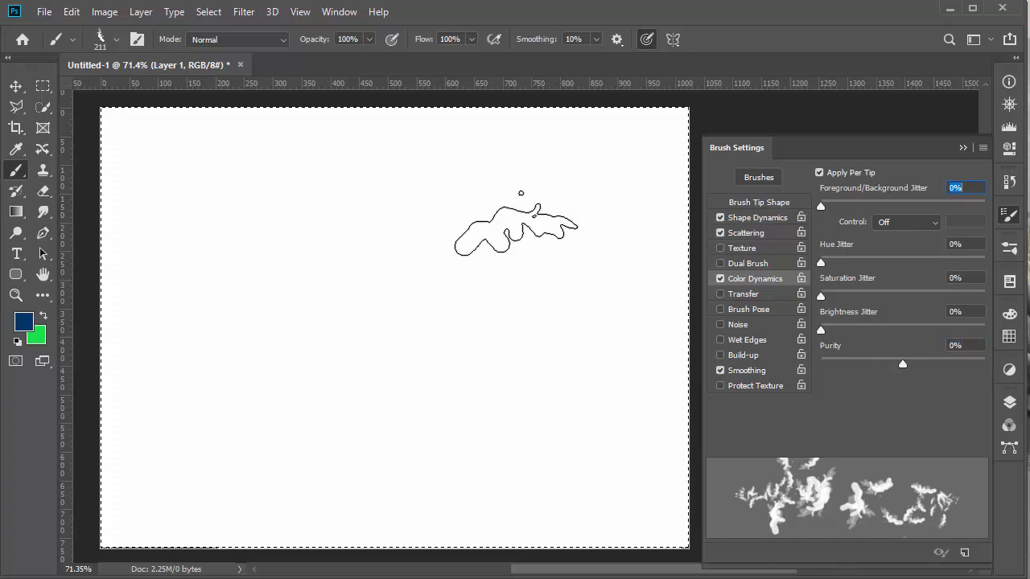
{"action": "left_click_drag", "start_coordinate": [266, 197], "coordinate": [636, 187]}
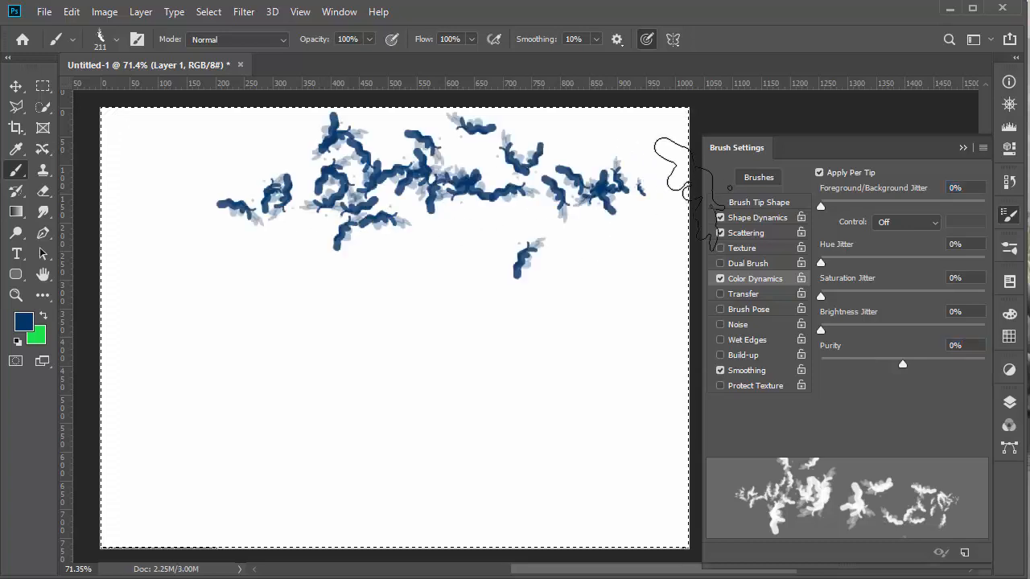
Step: Paint three scattered strokes below the reference stroke with increasing purity, from +25% through an intermediate value to +100%
{"action": "left_click_drag", "start_coordinate": [903, 364], "coordinate": [922, 364]}
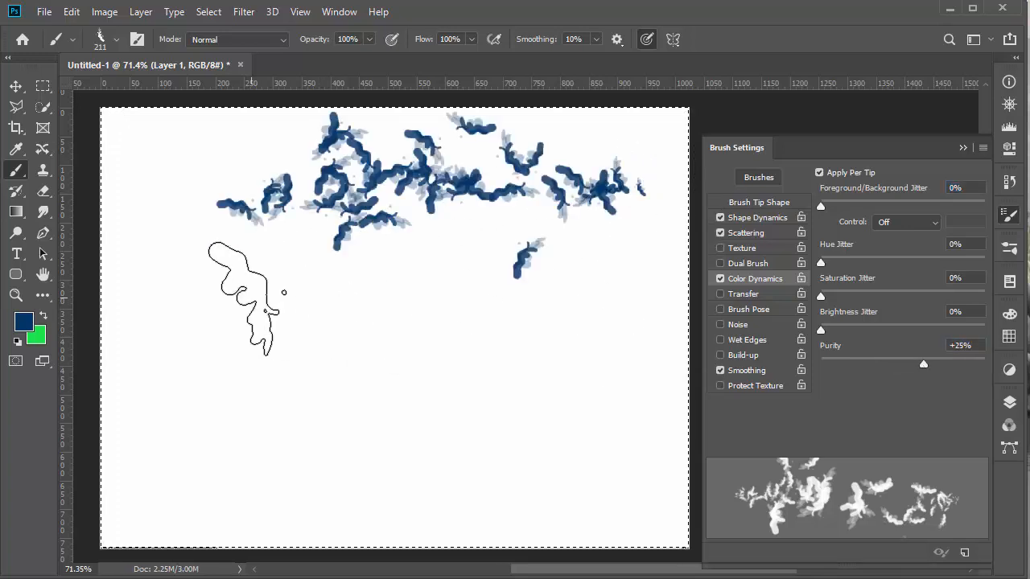
{"action": "left_click_drag", "start_coordinate": [241, 293], "coordinate": [708, 300]}
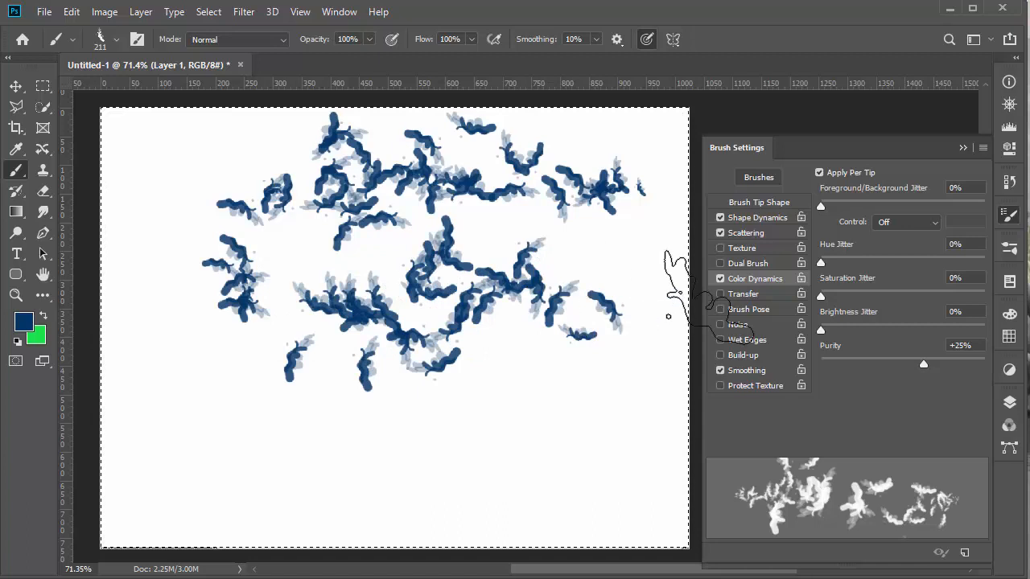
{"action": "left_click_drag", "start_coordinate": [924, 365], "coordinate": [942, 364]}
{"action": "mouse_move", "coordinate": [223, 386]}
{"action": "left_mouse_down"}
{"action": "mouse_move", "coordinate": [571, 379]}
{"action": "mouse_move", "coordinate": [656, 354]}
{"action": "left_mouse_up"}
{"action": "left_click_drag", "start_coordinate": [948, 364], "coordinate": [985, 364]}
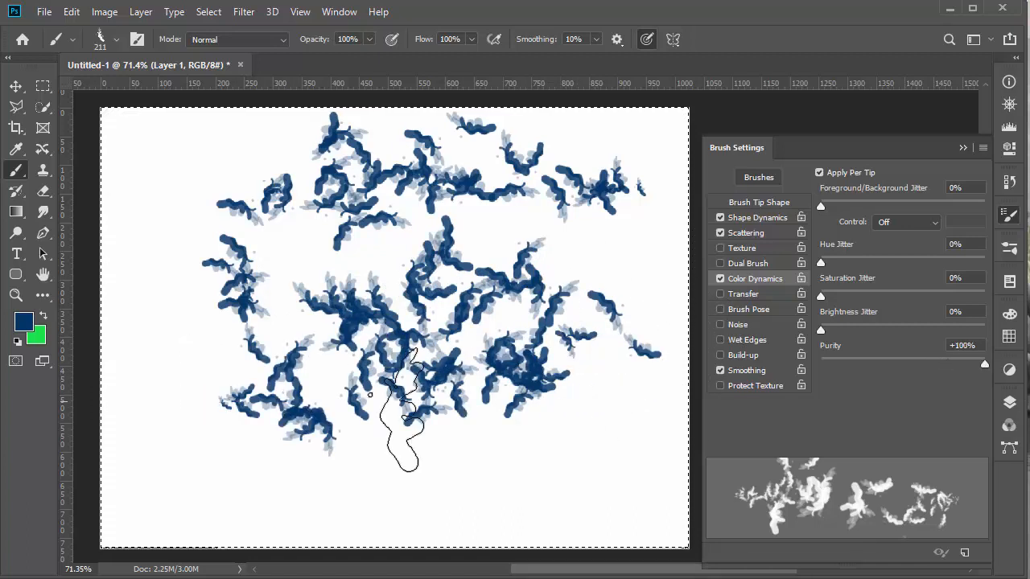
{"action": "left_click_drag", "start_coordinate": [182, 440], "coordinate": [614, 417]}
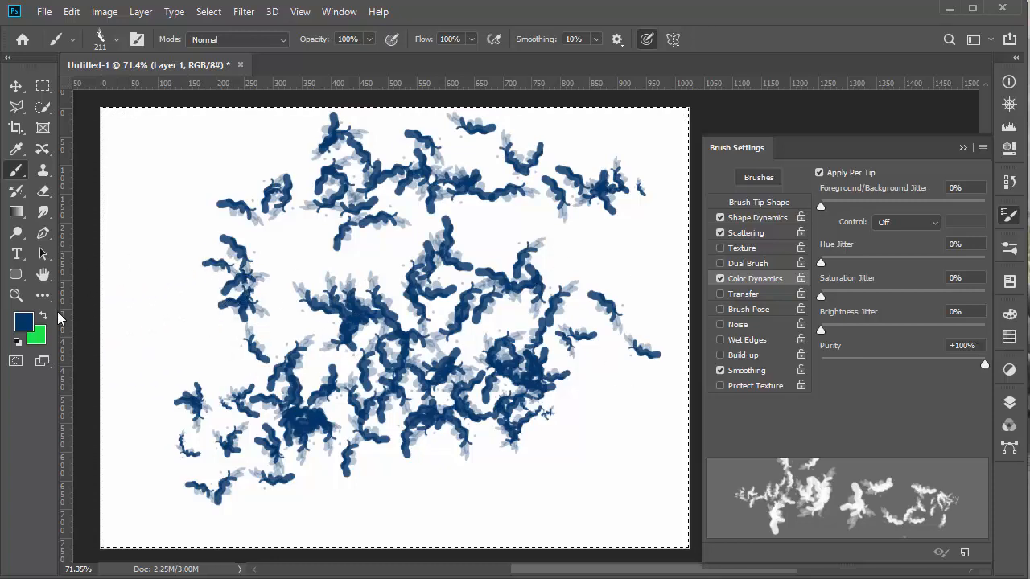
Step: Change the foreground color to a light, muted blue and clear the canvas
{"action": "left_click", "coordinate": [24, 322]}
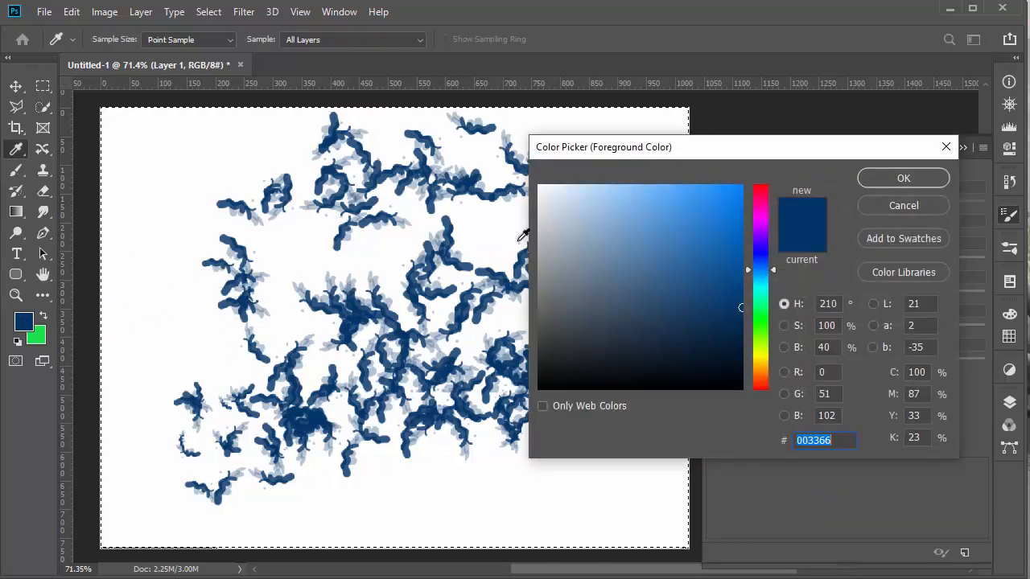
{"action": "left_click", "coordinate": [595, 214]}
{"action": "left_click", "coordinate": [905, 178]}
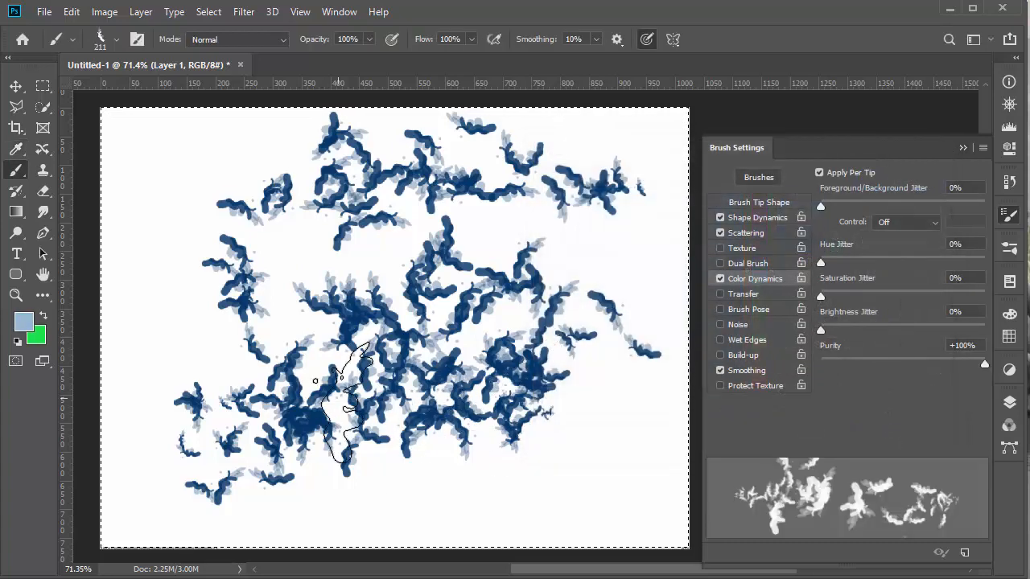
{"action": "left_click", "coordinate": [381, 388]}
{"action": "key", "text": "Delete"}
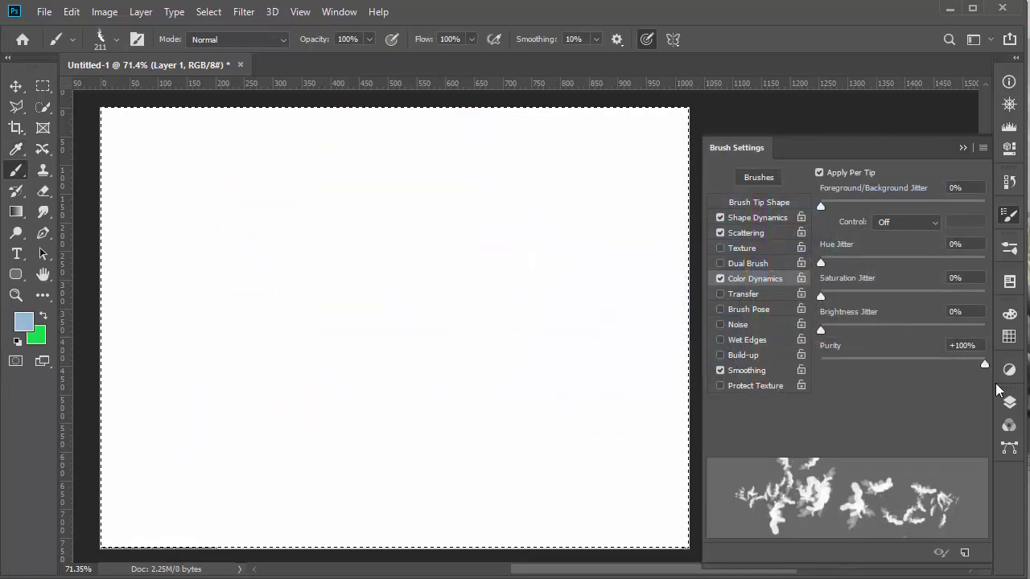
Step: Reset the purity to 0% and paint a light blue scattered stroke across the upper part of the canvas
{"action": "left_click", "coordinate": [961, 345]}
{"action": "type", "text": "0"}
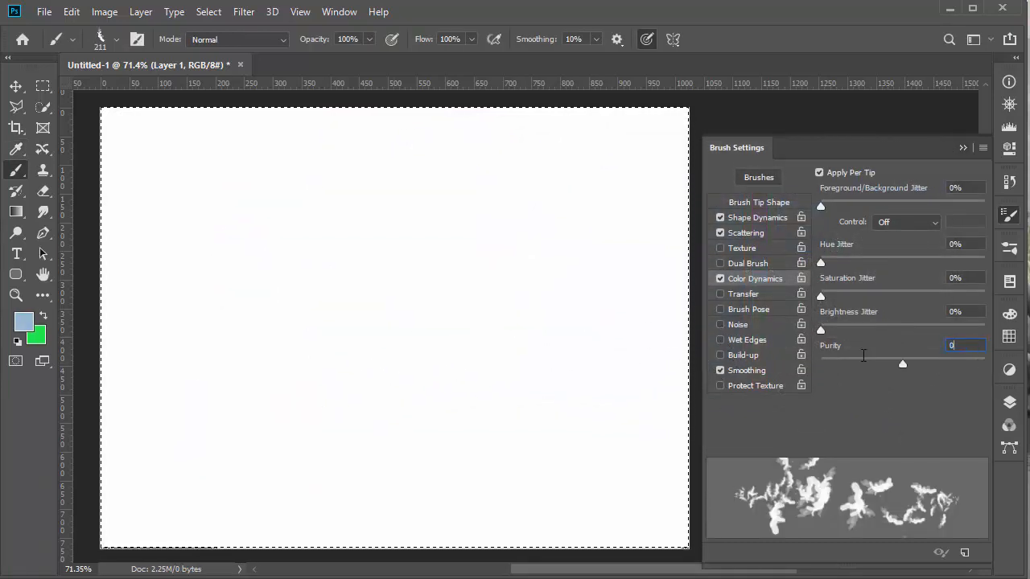
{"action": "key", "text": "Tab"}
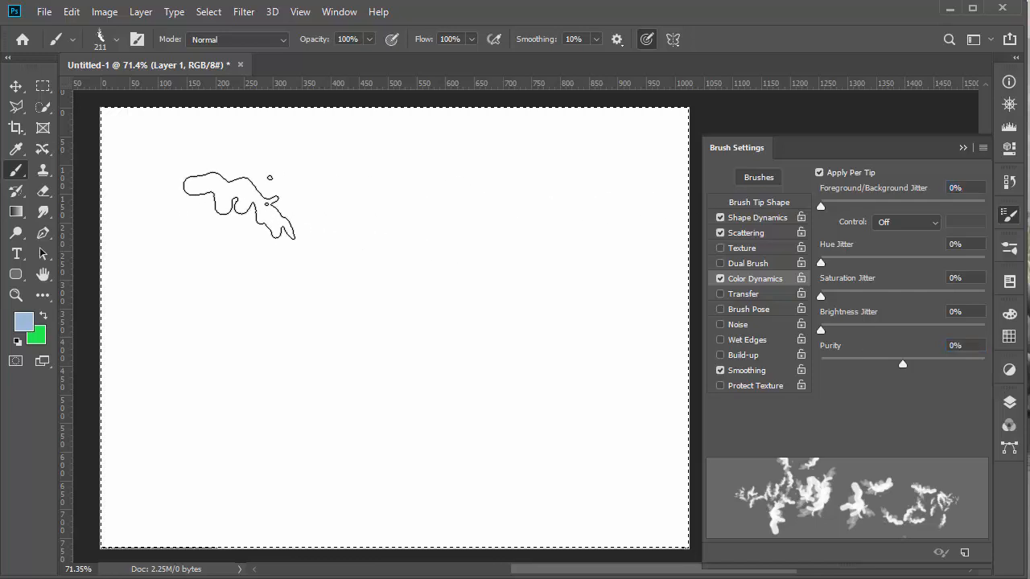
{"action": "mouse_move", "coordinate": [231, 206]}
{"action": "left_mouse_down"}
{"action": "mouse_move", "coordinate": [384, 196]}
{"action": "mouse_move", "coordinate": [636, 202]}
{"action": "left_mouse_up"}
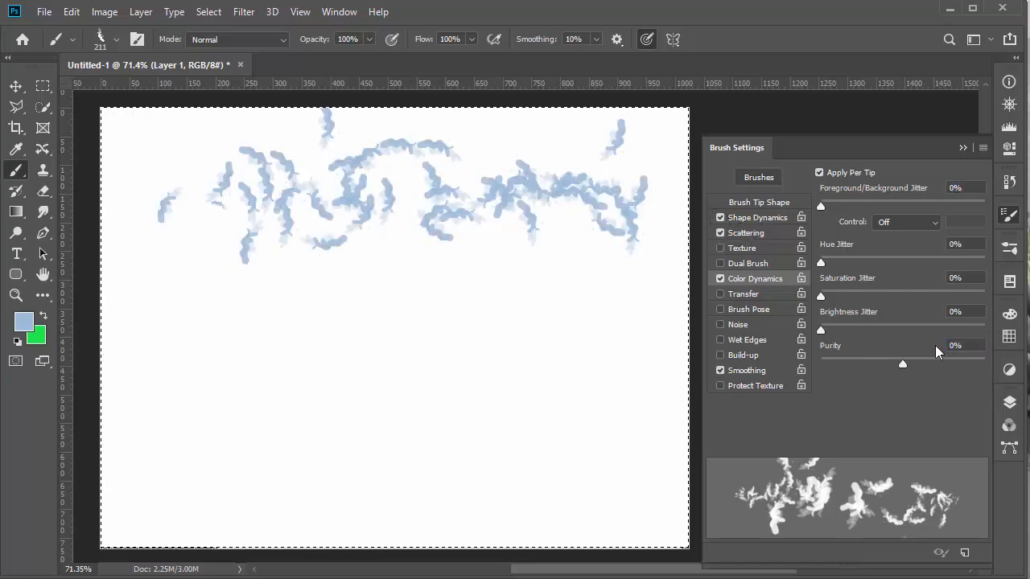
Step: Paint a light blue stroke mid-canvas with the purity at +35% and another below it with a higher purity
{"action": "left_click", "coordinate": [932, 364]}
{"action": "left_click_drag", "start_coordinate": [241, 321], "coordinate": [603, 322]}
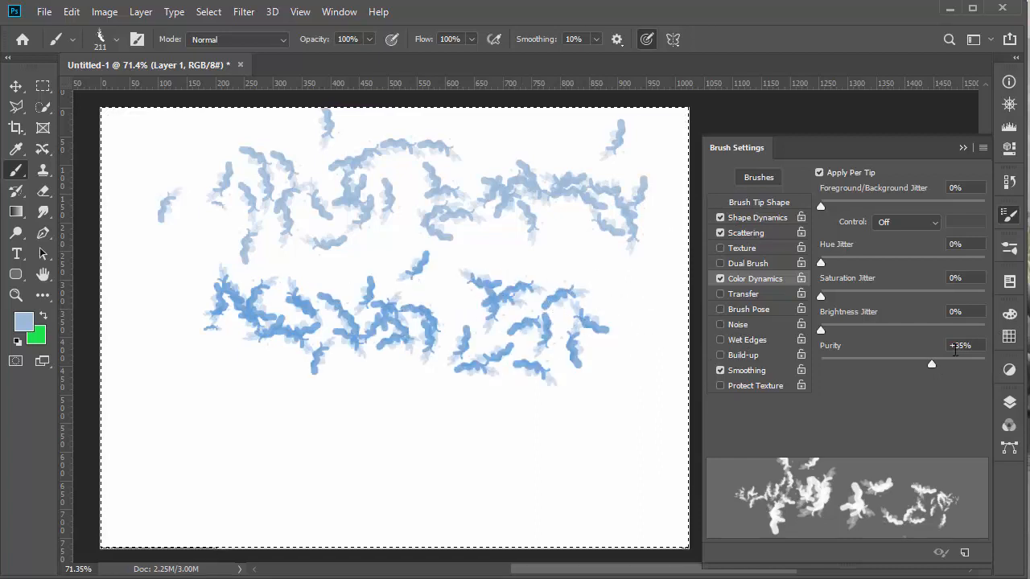
{"action": "left_click", "coordinate": [946, 364]}
{"action": "left_click_drag", "start_coordinate": [256, 414], "coordinate": [632, 406]}
Step: Paint one stroke across the lower canvas with the purity at +87% and another with it at +100%
{"action": "left_click_drag", "start_coordinate": [980, 363], "coordinate": [973, 364]}
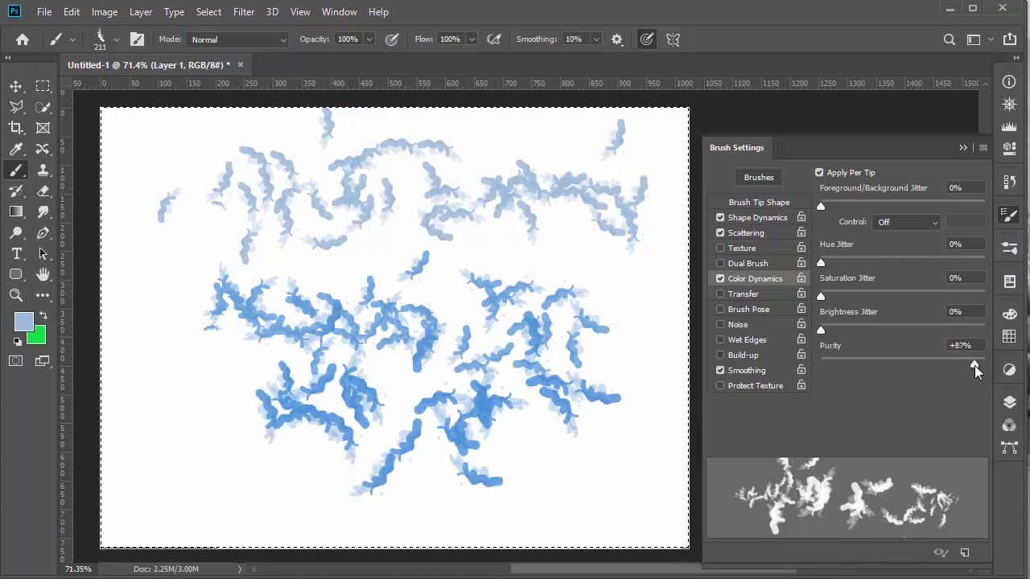
{"action": "mouse_move", "coordinate": [256, 465]}
{"action": "left_mouse_down"}
{"action": "mouse_move", "coordinate": [442, 458]}
{"action": "mouse_move", "coordinate": [667, 403]}
{"action": "left_mouse_up"}
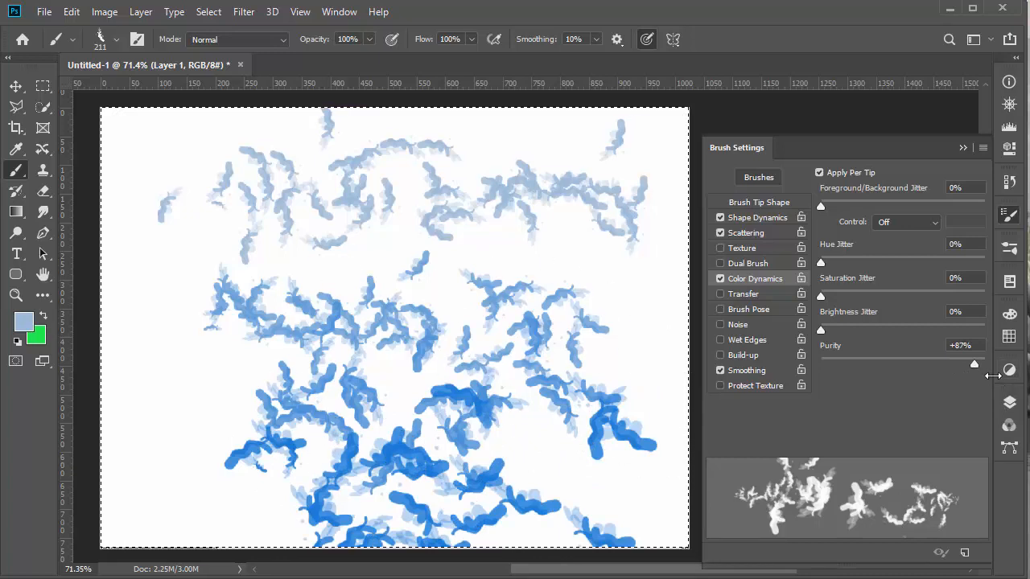
{"action": "left_click_drag", "start_coordinate": [974, 364], "coordinate": [991, 366]}
{"action": "mouse_move", "coordinate": [196, 483]}
{"action": "left_mouse_down"}
{"action": "mouse_move", "coordinate": [587, 483]}
{"action": "mouse_move", "coordinate": [644, 459]}
{"action": "left_mouse_up"}
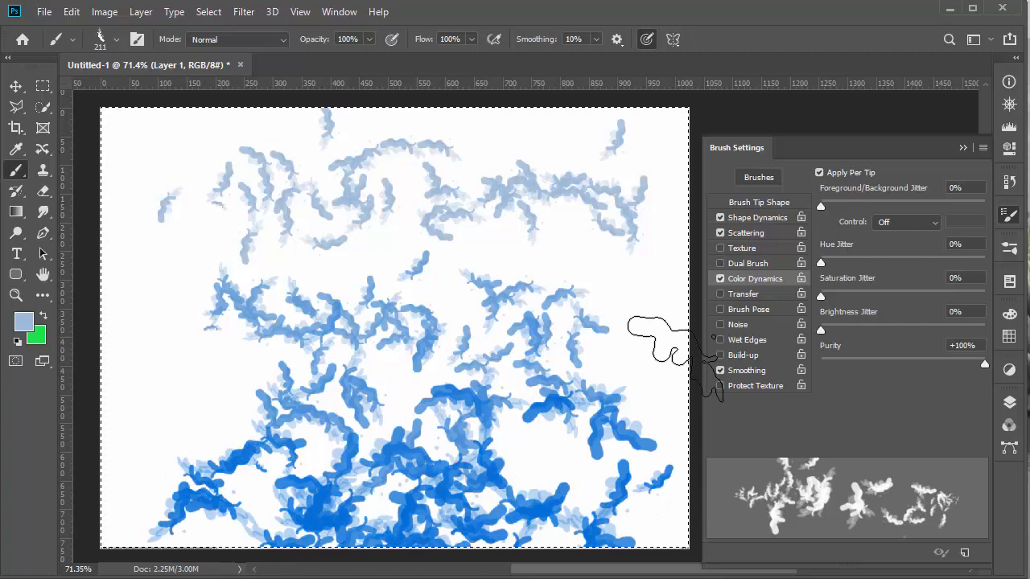
Step: Set the purity back to 0%, clear the canvas and paint a light blue scattered stroke across the middle
{"action": "left_click_drag", "start_coordinate": [985, 364], "coordinate": [891, 373]}
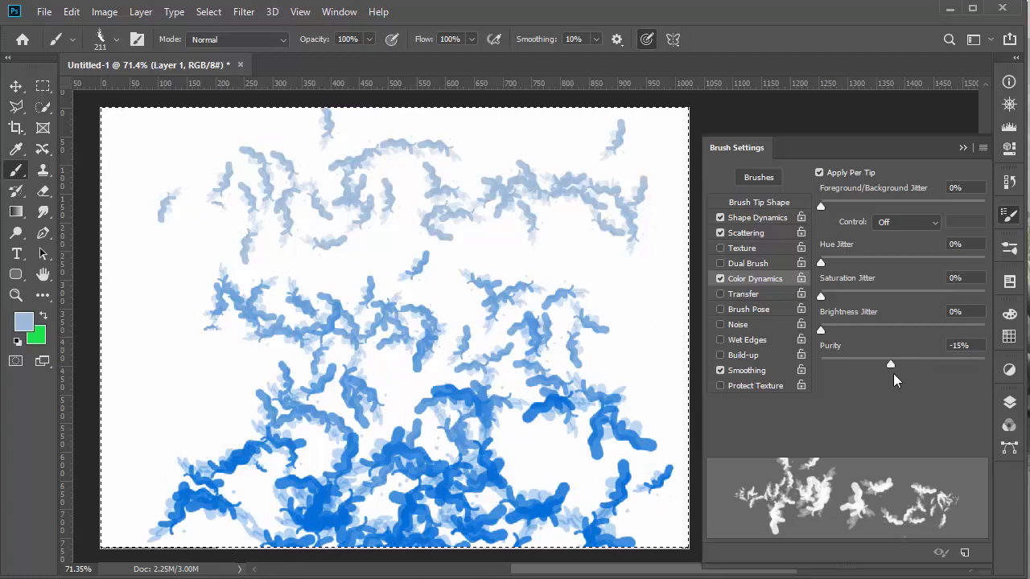
{"action": "left_click", "coordinate": [979, 348]}
{"action": "type", "text": "0"}
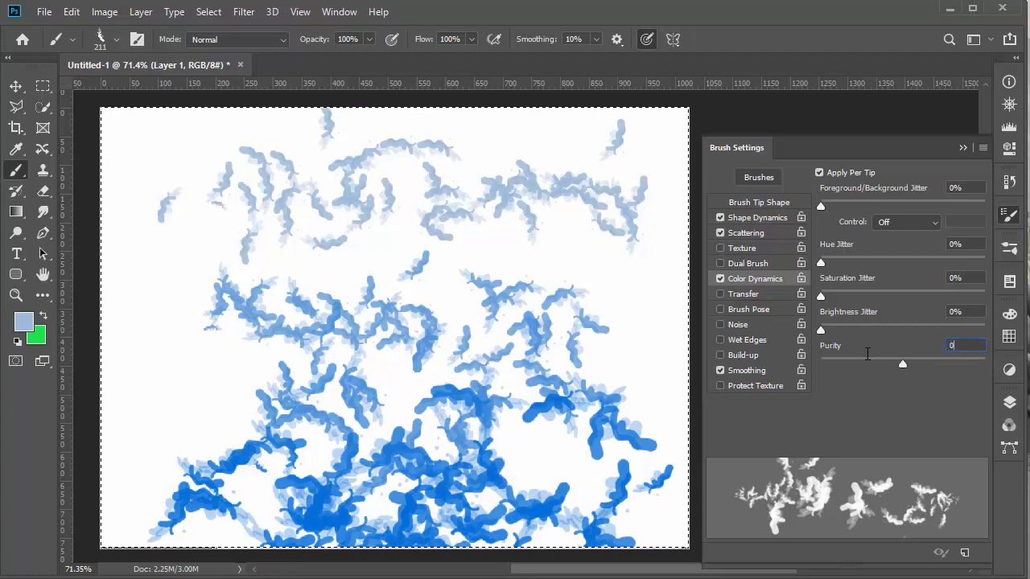
{"action": "key", "text": "Tab"}
{"action": "key", "text": "Return"}
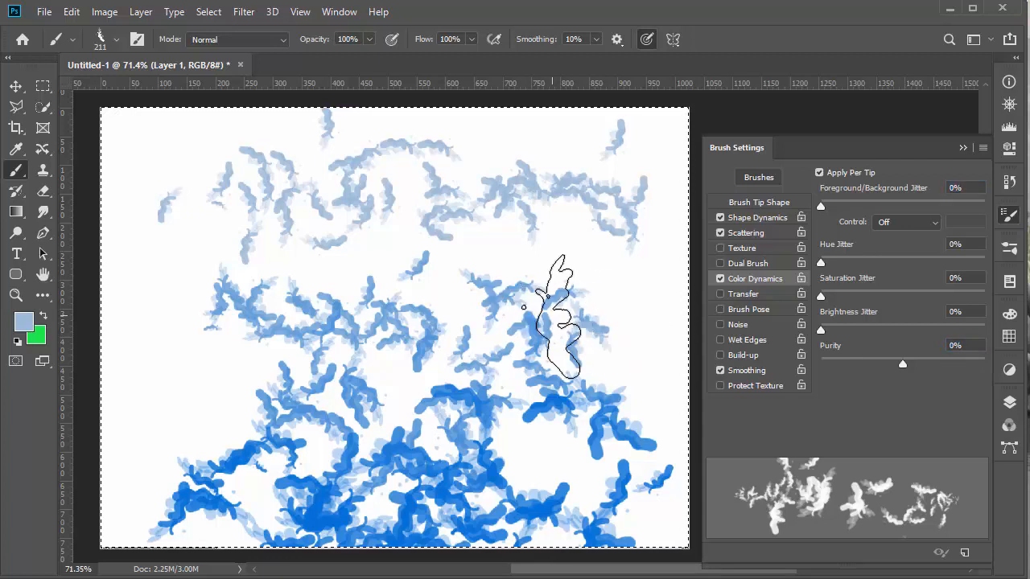
{"action": "key", "text": "Delete"}
{"action": "mouse_move", "coordinate": [250, 325]}
{"action": "left_mouse_down"}
{"action": "mouse_move", "coordinate": [655, 289]}
{"action": "mouse_move", "coordinate": [697, 299]}
{"action": "left_mouse_up"}
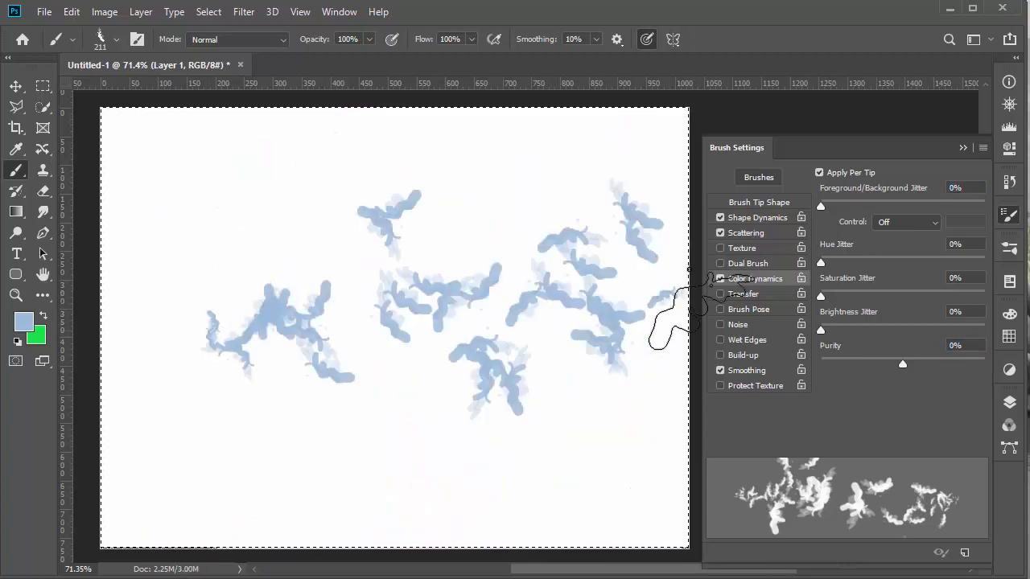
Step: Paint a stroke below the light blue one with reduced purity and another near the bottom with the purity at -78%
{"action": "left_click_drag", "start_coordinate": [902, 364], "coordinate": [870, 364]}
{"action": "mouse_move", "coordinate": [334, 361]}
{"action": "left_mouse_down"}
{"action": "mouse_move", "coordinate": [368, 378]}
{"action": "mouse_move", "coordinate": [545, 386]}
{"action": "mouse_move", "coordinate": [668, 418]}
{"action": "left_mouse_up"}
{"action": "left_click_drag", "start_coordinate": [869, 364], "coordinate": [838, 363]}
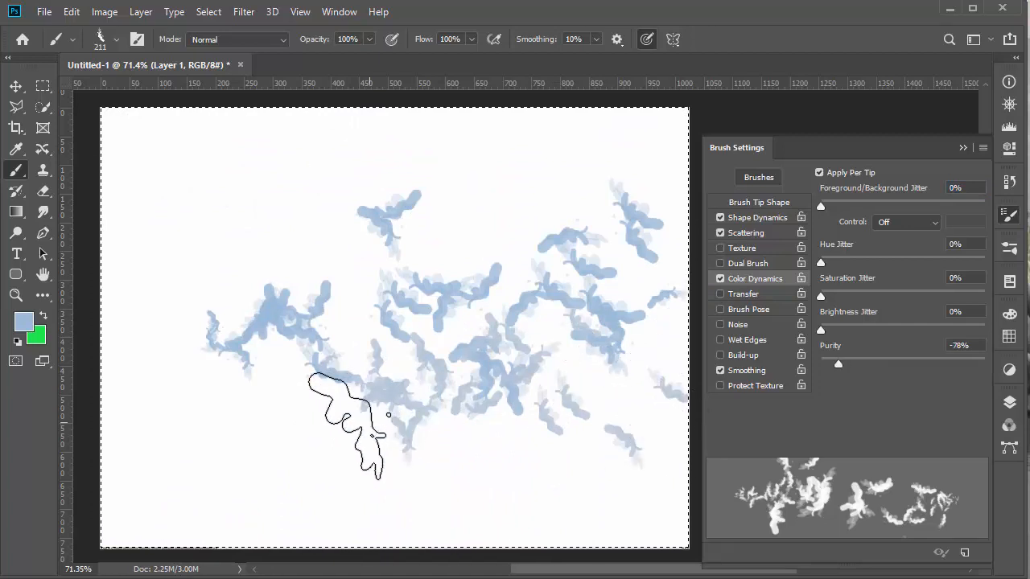
{"action": "mouse_move", "coordinate": [270, 431]}
{"action": "left_mouse_down"}
{"action": "mouse_move", "coordinate": [541, 428]}
{"action": "mouse_move", "coordinate": [704, 449]}
{"action": "left_mouse_up"}
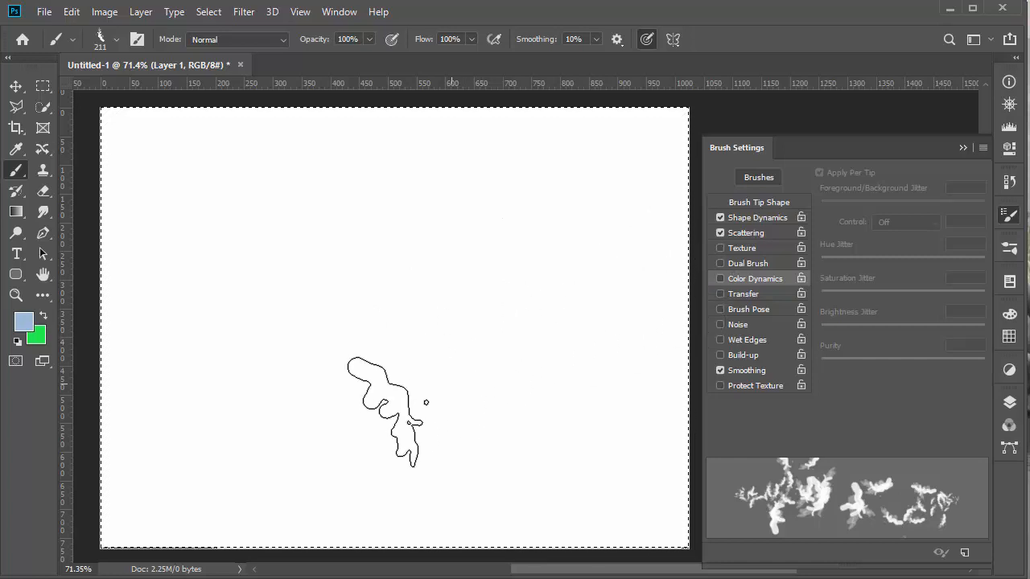
Step: Switch to the Hard Round Pressure Size brush and try it with a short curved stroke, clearing the stroke again
{"action": "left_click", "coordinate": [102, 39]}
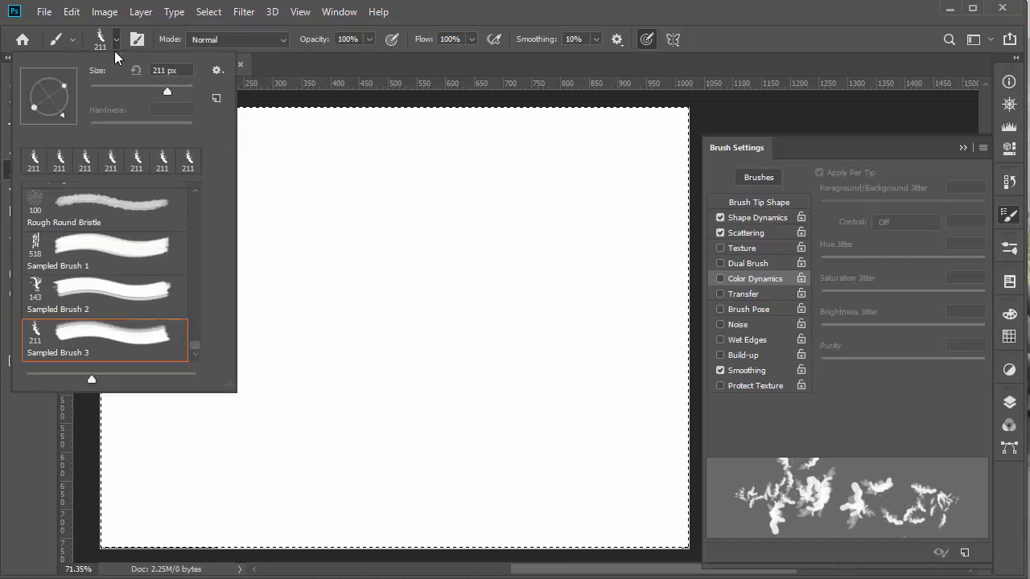
{"action": "left_click_drag", "start_coordinate": [196, 348], "coordinate": [142, 197]}
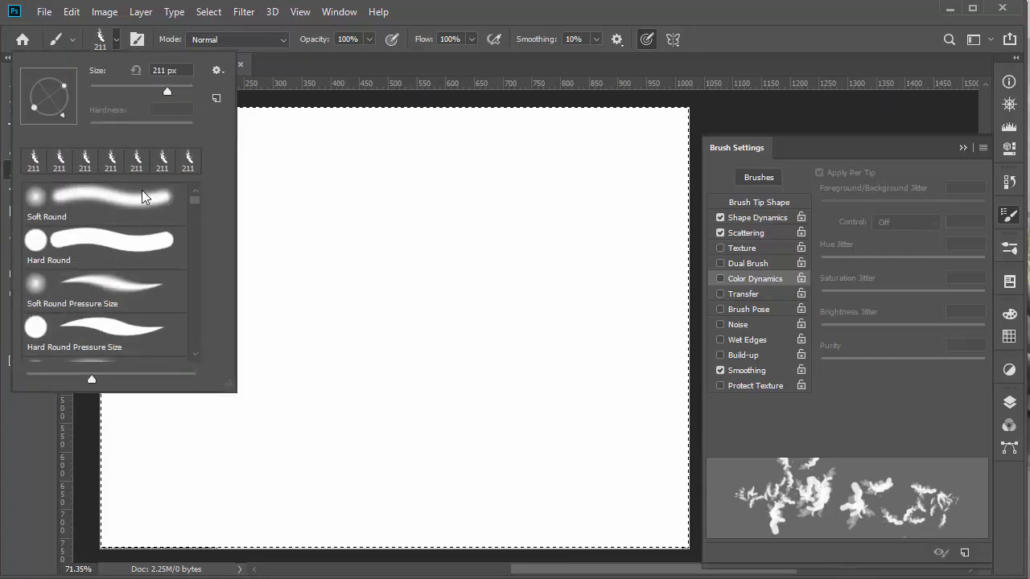
{"action": "left_click", "coordinate": [126, 333]}
{"action": "left_click", "coordinate": [379, 244]}
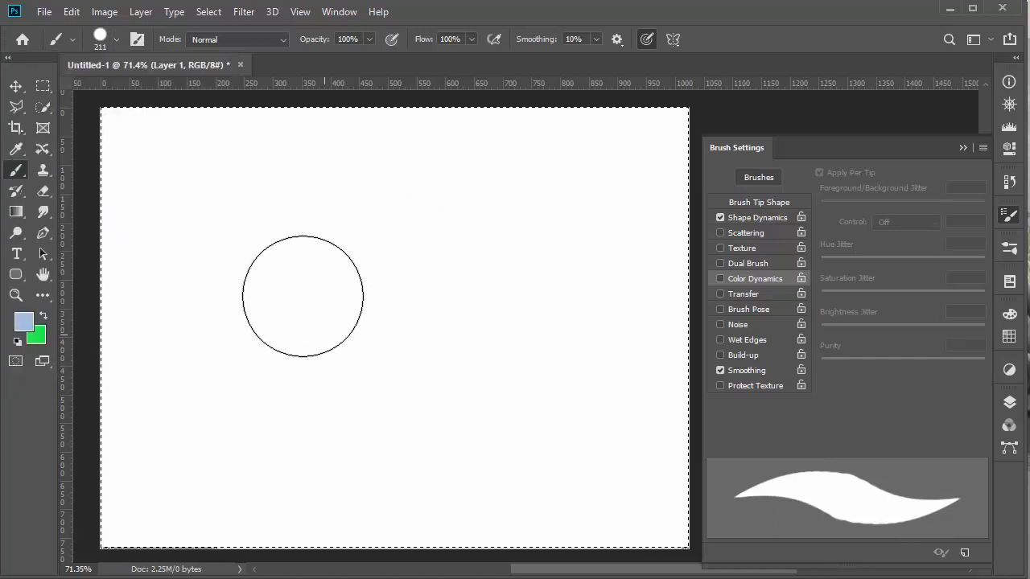
{"action": "mouse_move", "coordinate": [317, 238]}
{"action": "left_mouse_down"}
{"action": "mouse_move", "coordinate": [356, 281]}
{"action": "mouse_move", "coordinate": [355, 321]}
{"action": "left_mouse_up"}
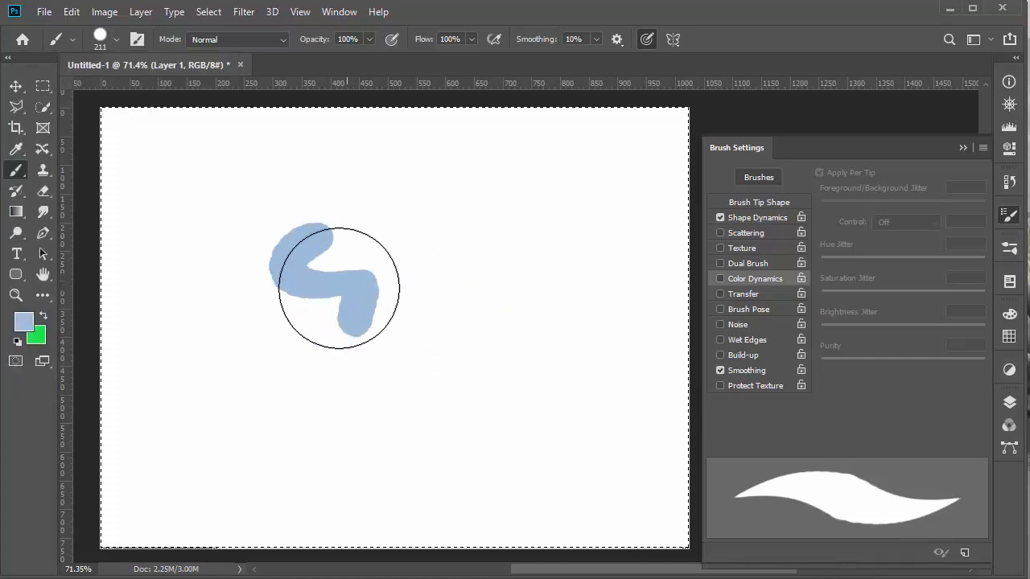
{"action": "key", "text": "Delete"}
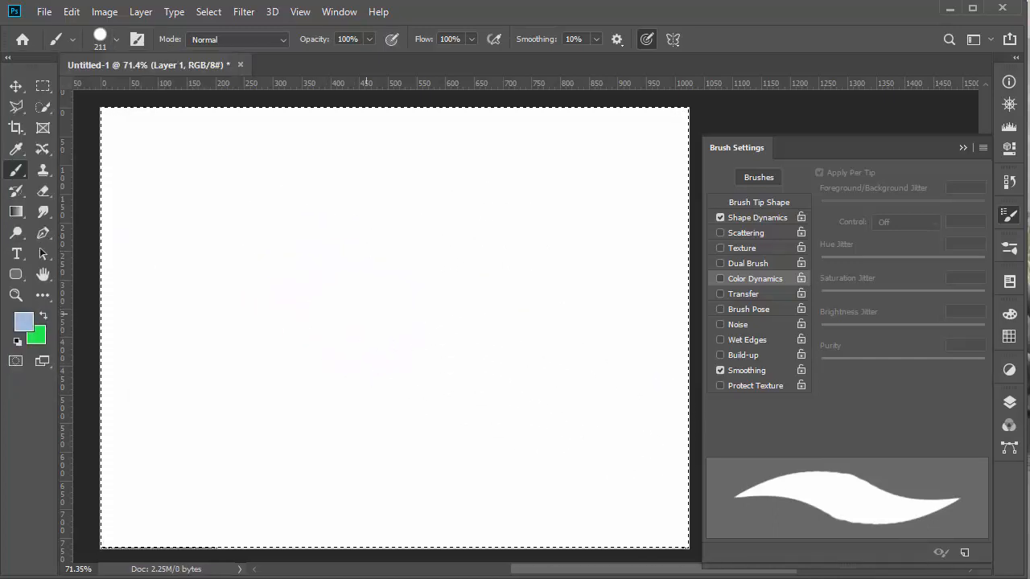
Step: Paint a single round dab near the middle of the canvas and reduce the brush size to 100 px
{"action": "left_click", "coordinate": [366, 314]}
{"action": "key", "text": "bracketleft"}
{"action": "key", "text": "bracketleft"}
{"action": "key", "text": "bracketleft"}
{"action": "key", "text": "bracketleft"}
{"action": "key", "text": "bracketleft"}
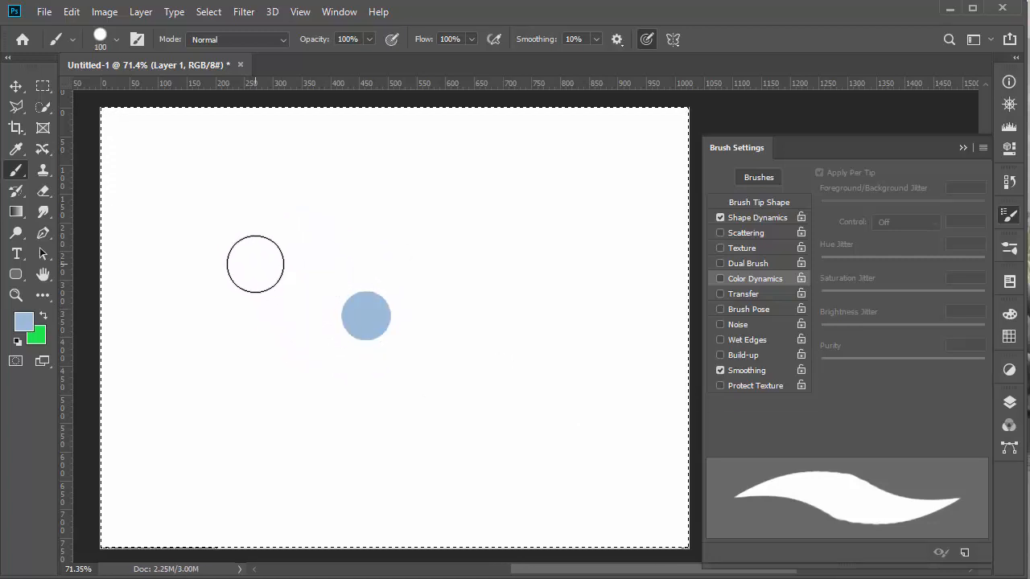
Step: Paint a curving light blue stroke around the dab, then set the foreground color to #16406a and paint a dark blue stroke alongside it
{"action": "mouse_move", "coordinate": [253, 264]}
{"action": "left_mouse_down"}
{"action": "mouse_move", "coordinate": [326, 205]}
{"action": "mouse_move", "coordinate": [415, 251]}
{"action": "mouse_move", "coordinate": [516, 205]}
{"action": "mouse_move", "coordinate": [515, 339]}
{"action": "left_mouse_up"}
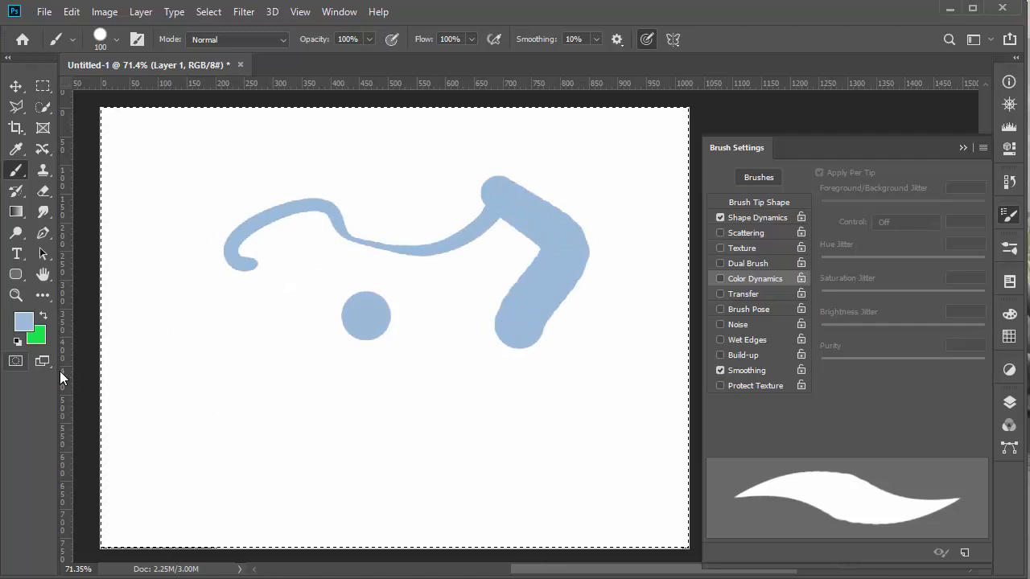
{"action": "key", "text": "i"}
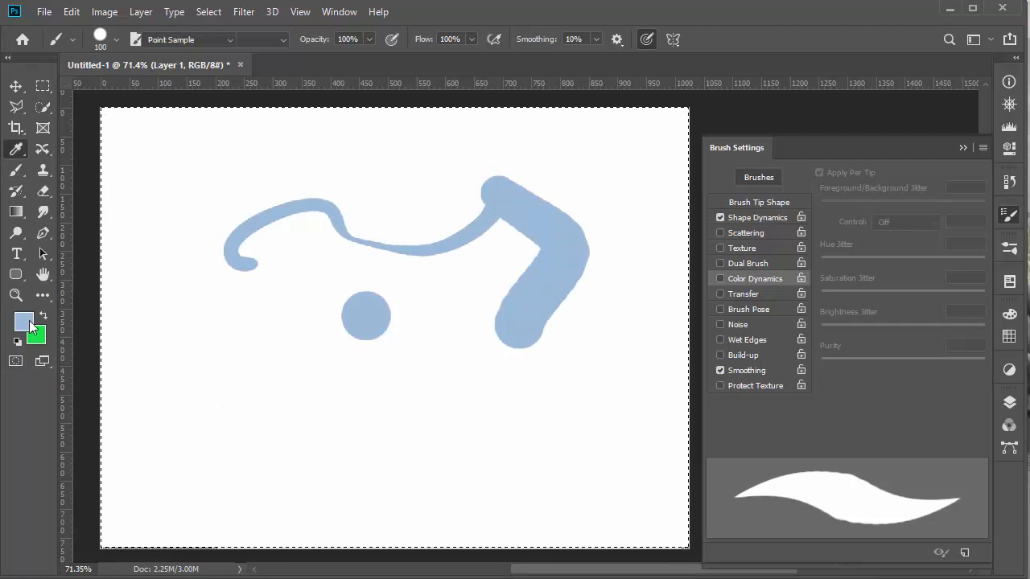
{"action": "left_click", "coordinate": [23, 322]}
{"action": "left_click", "coordinate": [701, 305]}
{"action": "left_click", "coordinate": [879, 188]}
{"action": "key", "text": "b"}
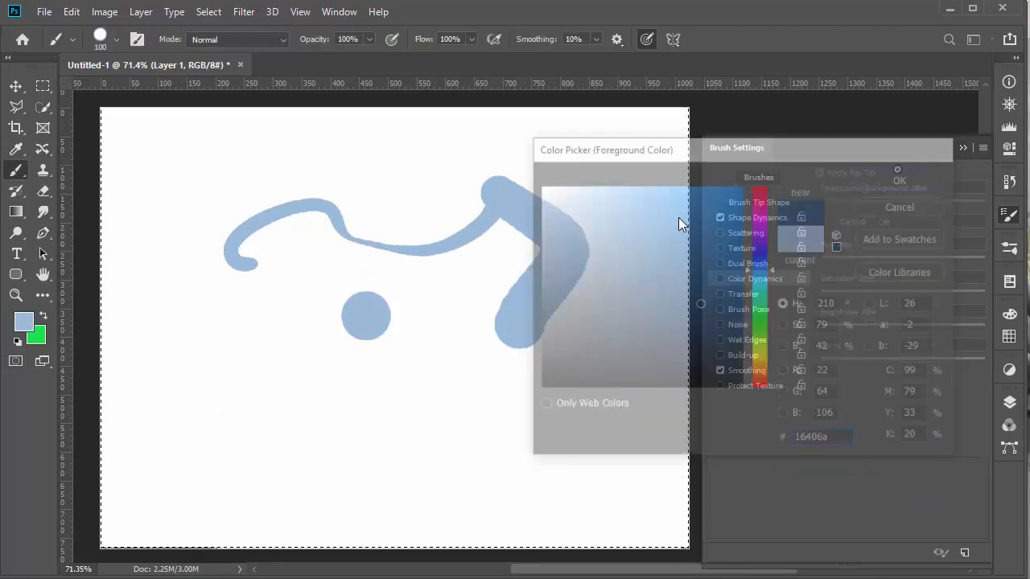
{"action": "mouse_move", "coordinate": [295, 273]}
{"action": "left_mouse_down"}
{"action": "mouse_move", "coordinate": [408, 270]}
{"action": "mouse_move", "coordinate": [497, 299]}
{"action": "left_mouse_up"}
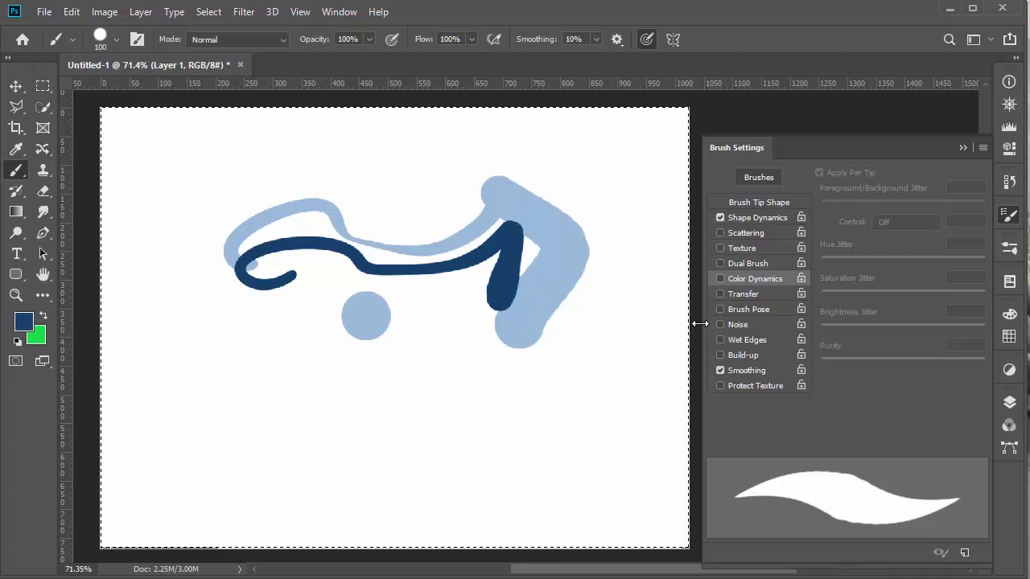
Step: Enable Texture for the brush, show its settings and paint a short wavy test stroke at the canvas's lower left
{"action": "left_click", "coordinate": [720, 248]}
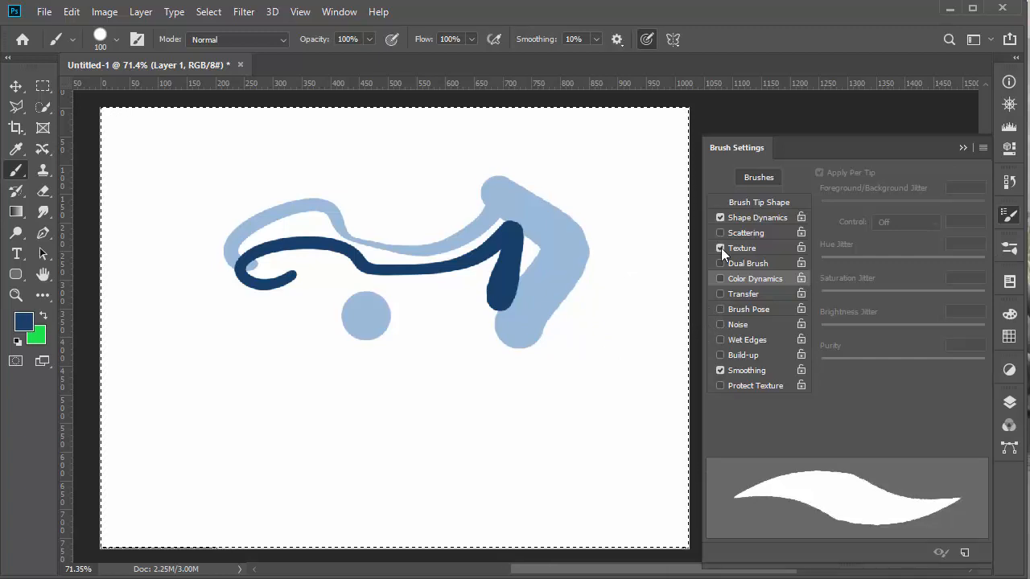
{"action": "left_click", "coordinate": [724, 247]}
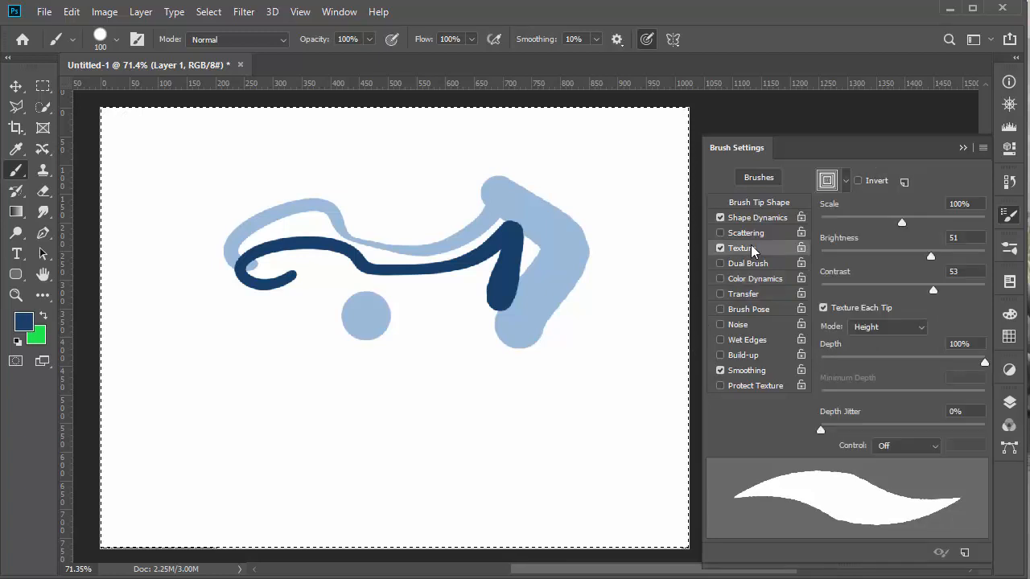
{"action": "mouse_move", "coordinate": [186, 326]}
{"action": "left_mouse_down"}
{"action": "mouse_move", "coordinate": [197, 354]}
{"action": "mouse_move", "coordinate": [260, 364]}
{"action": "mouse_move", "coordinate": [312, 388]}
{"action": "left_mouse_up"}
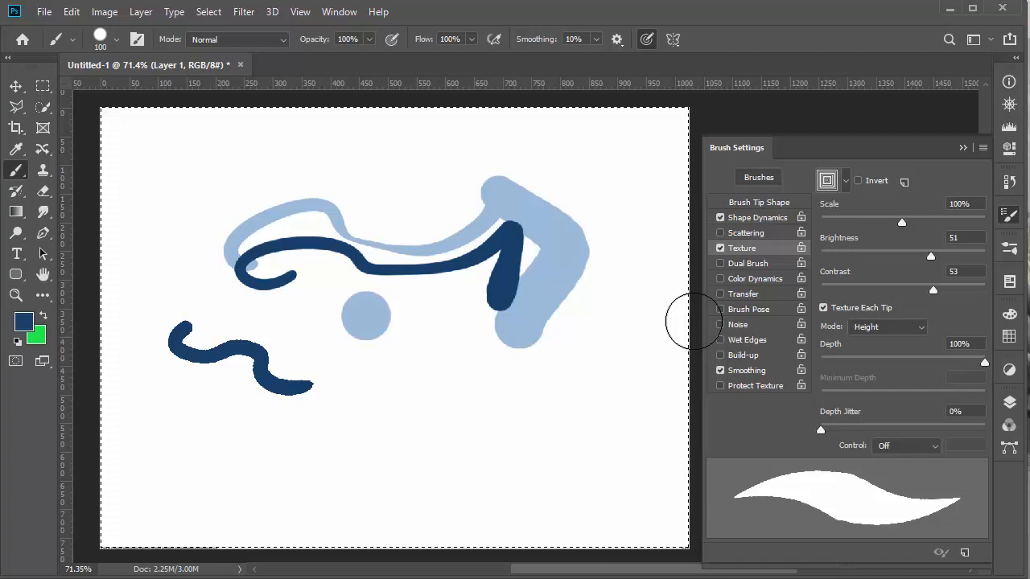
Step: Switch the texture to the diagonal line pattern and paint a short thick stroke plus a long vertical curve near the canvas's right edge
{"action": "left_click", "coordinate": [846, 181]}
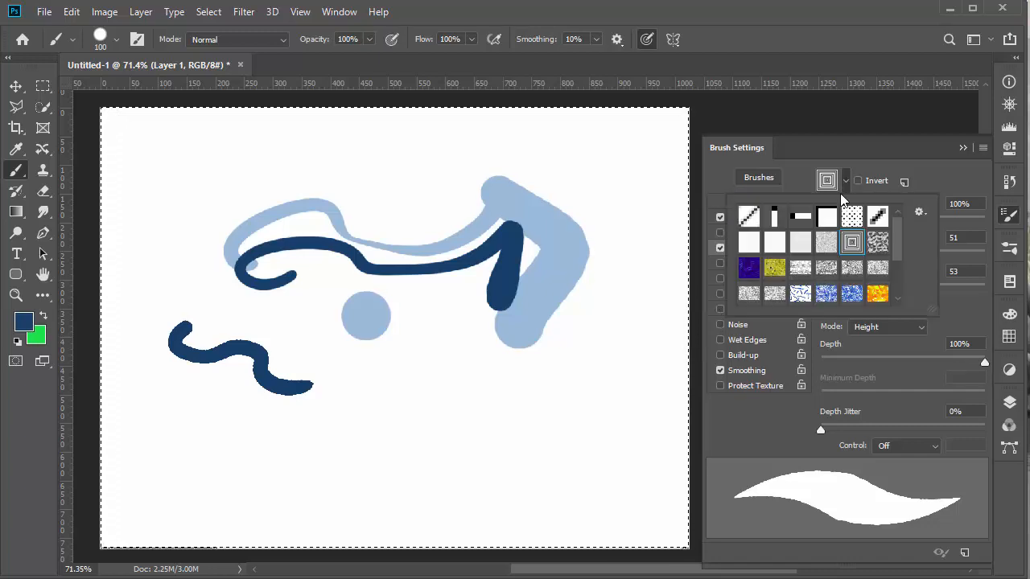
{"action": "left_click", "coordinate": [748, 216]}
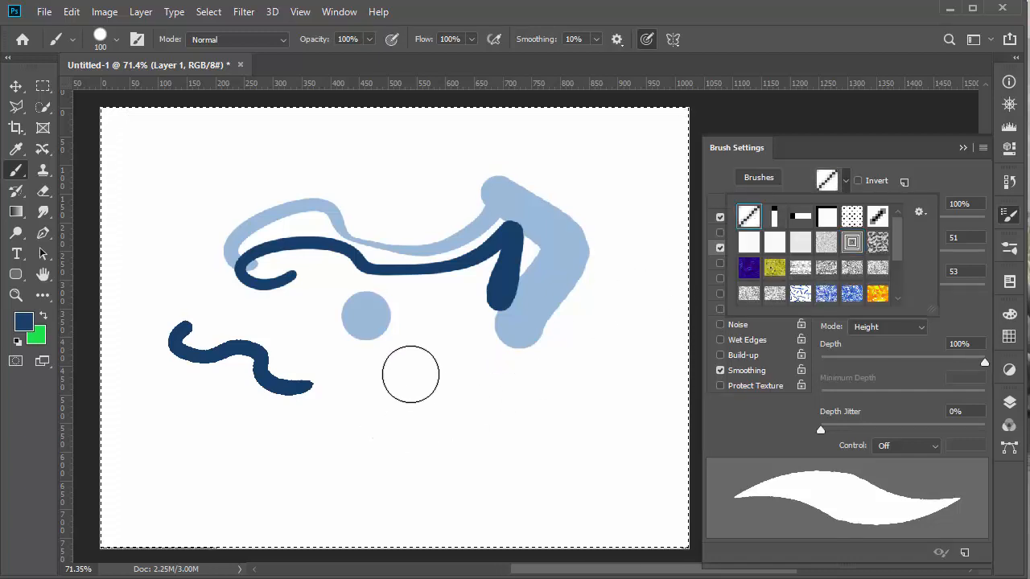
{"action": "left_click", "coordinate": [425, 354]}
{"action": "left_click_drag", "start_coordinate": [443, 390], "coordinate": [552, 394]}
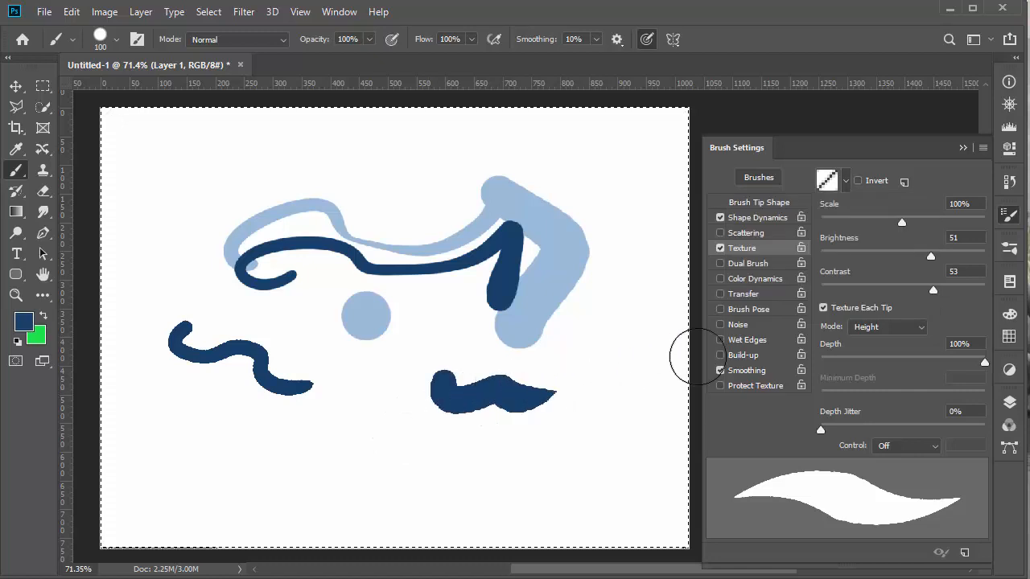
{"action": "mouse_move", "coordinate": [600, 169]}
{"action": "left_mouse_down"}
{"action": "mouse_move", "coordinate": [648, 306]}
{"action": "mouse_move", "coordinate": [600, 374]}
{"action": "mouse_move", "coordinate": [614, 417]}
{"action": "mouse_move", "coordinate": [590, 415]}
{"action": "left_mouse_up"}
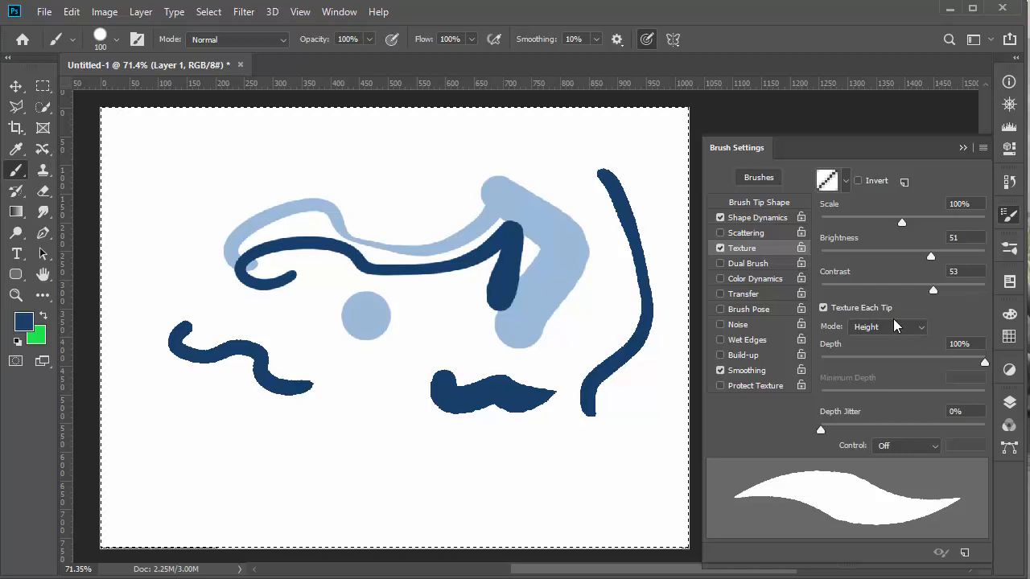
Step: Set the texture's scale to 167%, brightness to 54, contrast to -4 and mode to Multiply
{"action": "left_click_drag", "start_coordinate": [902, 222], "coordinate": [930, 223]}
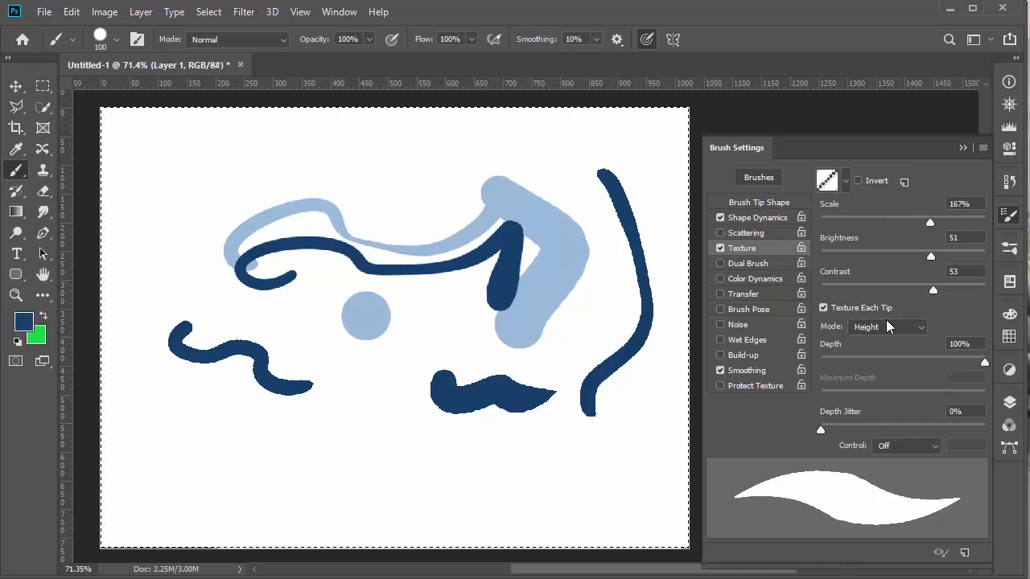
{"action": "mouse_move", "coordinate": [930, 257]}
{"action": "left_mouse_down"}
{"action": "mouse_move", "coordinate": [852, 268]}
{"action": "mouse_move", "coordinate": [932, 267]}
{"action": "left_mouse_up"}
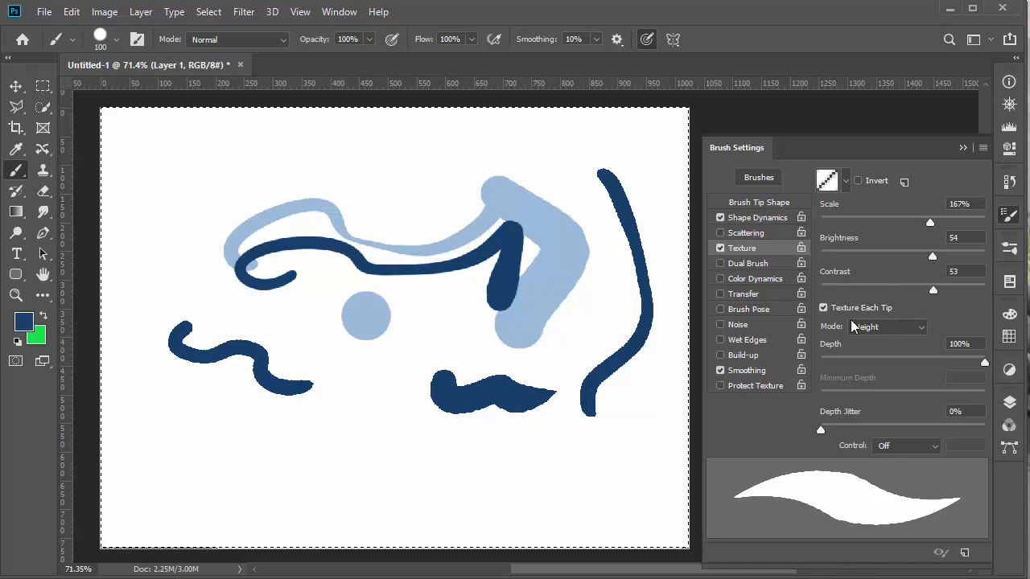
{"action": "left_click_drag", "start_coordinate": [932, 289], "coordinate": [874, 304]}
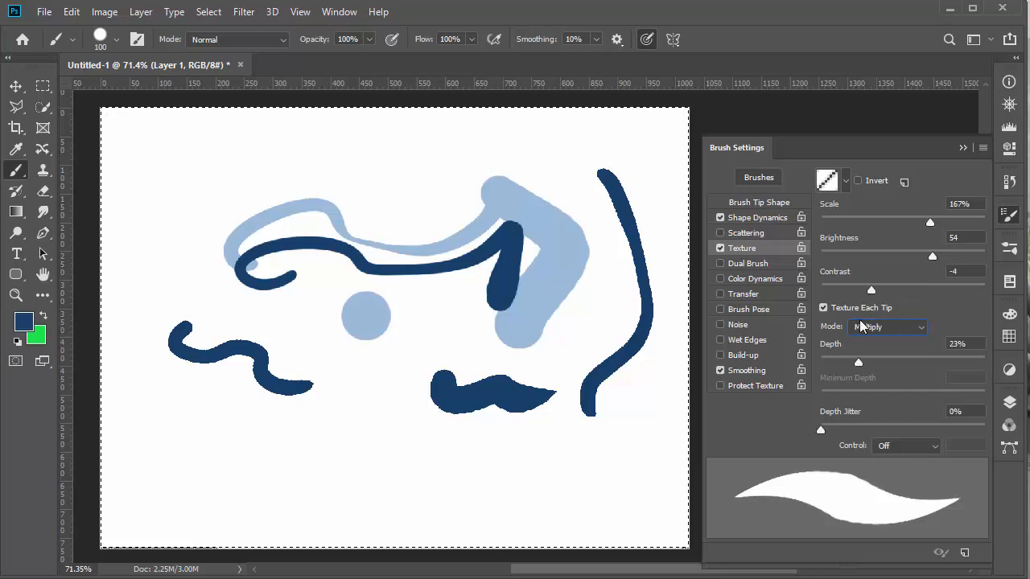
Step: Choose the mottled black-and-white texture pattern, change the texture mode to Height and reduce the depth to 4%
{"action": "left_click", "coordinate": [846, 180]}
{"action": "left_click", "coordinate": [878, 241]}
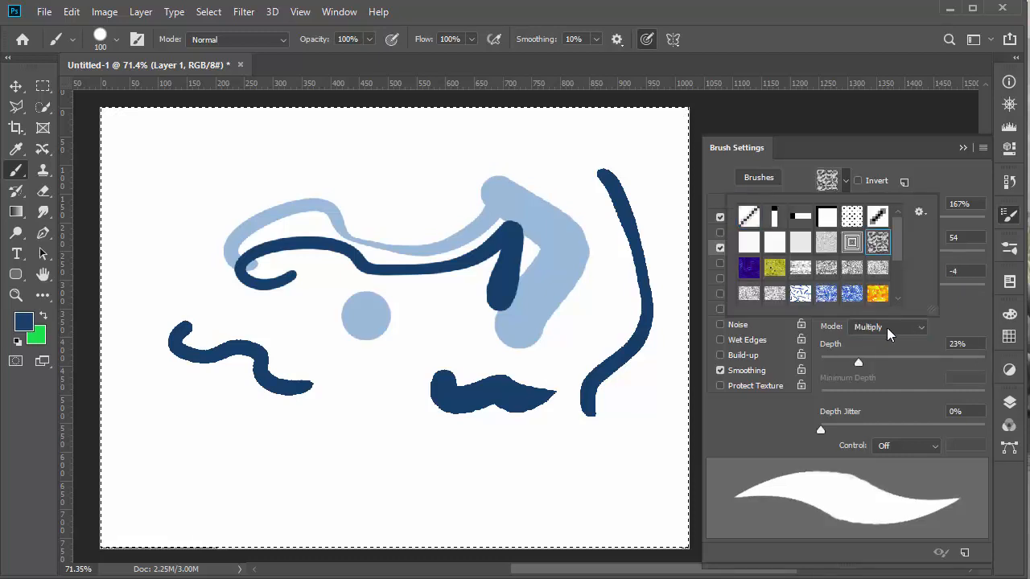
{"action": "left_click", "coordinate": [927, 336]}
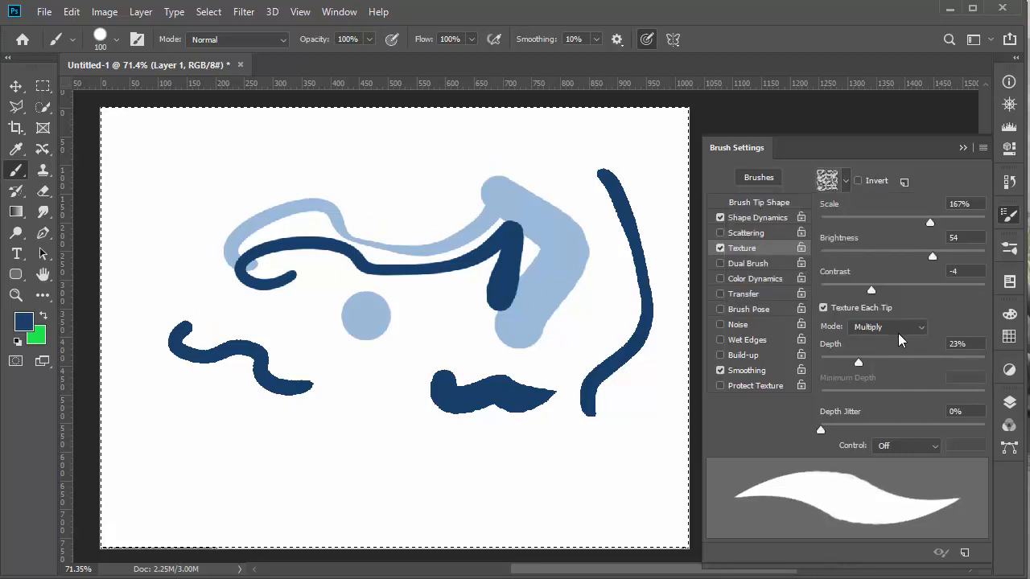
{"action": "left_click", "coordinate": [911, 329]}
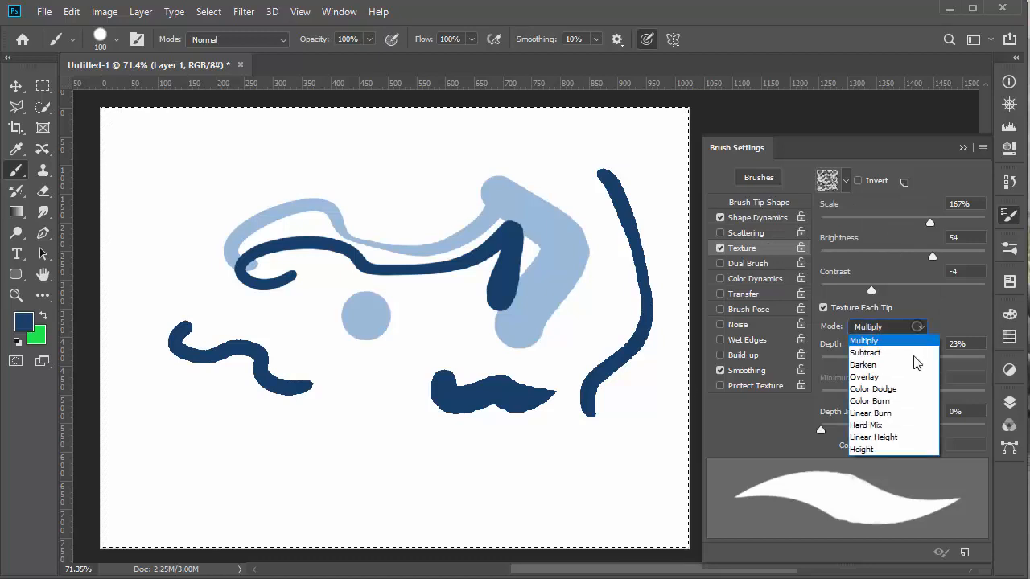
{"action": "left_click", "coordinate": [865, 450]}
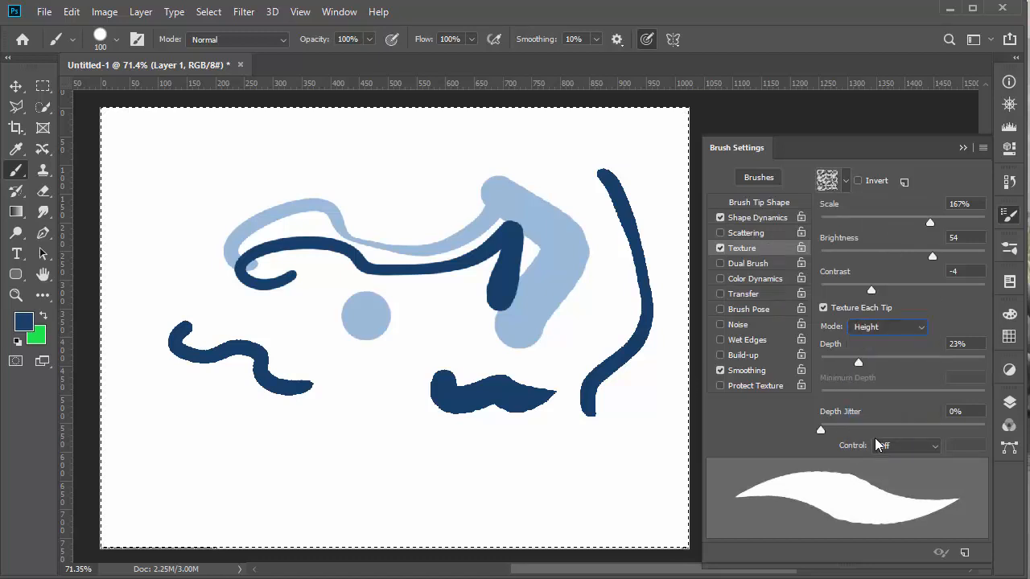
{"action": "mouse_move", "coordinate": [858, 362]}
{"action": "left_mouse_down"}
{"action": "mouse_move", "coordinate": [826, 379]}
{"action": "mouse_move", "coordinate": [837, 380]}
{"action": "left_mouse_up"}
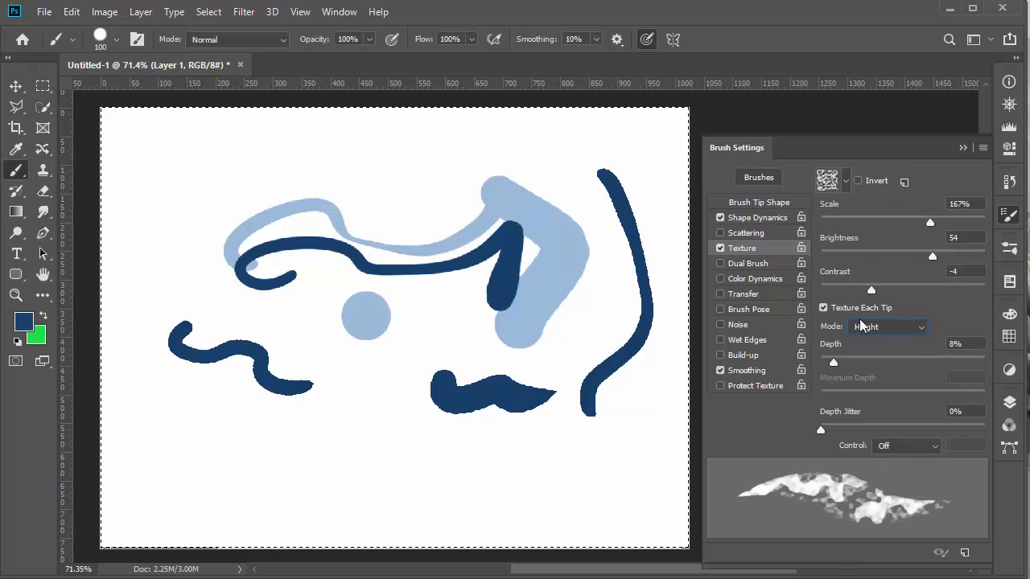
{"action": "mouse_move", "coordinate": [834, 362]}
{"action": "left_mouse_down"}
{"action": "mouse_move", "coordinate": [830, 354]}
{"action": "mouse_move", "coordinate": [829, 369]}
{"action": "left_mouse_up"}
Step: Paint three speckled strokes with the textured brush: below the round dab, down the canvas's left side and across its upper part
{"action": "mouse_move", "coordinate": [371, 341]}
{"action": "left_mouse_down"}
{"action": "mouse_move", "coordinate": [395, 416]}
{"action": "mouse_move", "coordinate": [506, 472]}
{"action": "mouse_move", "coordinate": [559, 468]}
{"action": "left_mouse_up"}
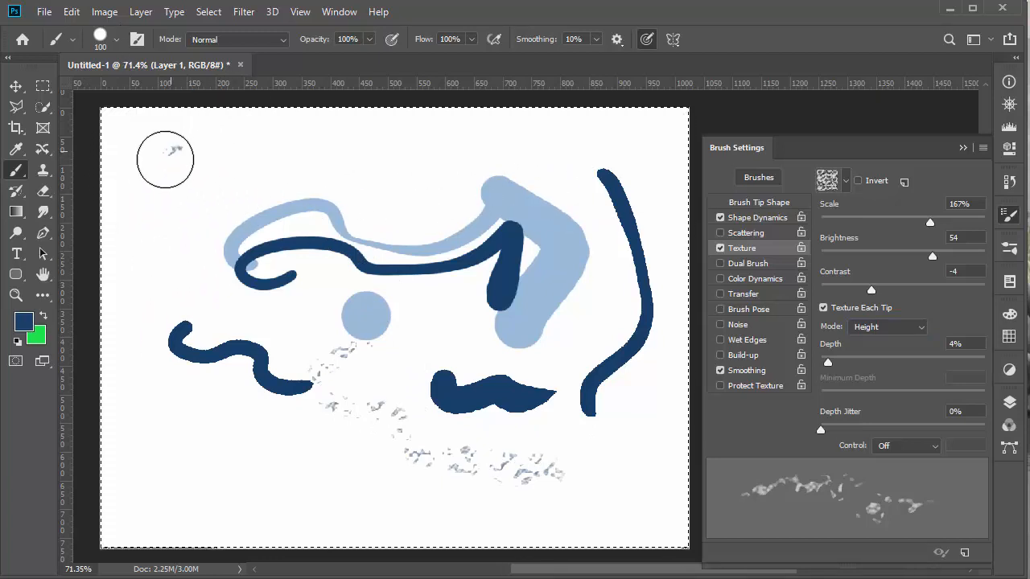
{"action": "mouse_move", "coordinate": [165, 159]}
{"action": "left_mouse_down"}
{"action": "mouse_move", "coordinate": [184, 172]}
{"action": "mouse_move", "coordinate": [160, 214]}
{"action": "mouse_move", "coordinate": [165, 253]}
{"action": "mouse_move", "coordinate": [206, 321]}
{"action": "mouse_move", "coordinate": [231, 331]}
{"action": "left_mouse_up"}
{"action": "mouse_move", "coordinate": [253, 171]}
{"action": "left_mouse_down"}
{"action": "mouse_move", "coordinate": [302, 176]}
{"action": "mouse_move", "coordinate": [348, 162]}
{"action": "mouse_move", "coordinate": [437, 191]}
{"action": "left_mouse_up"}
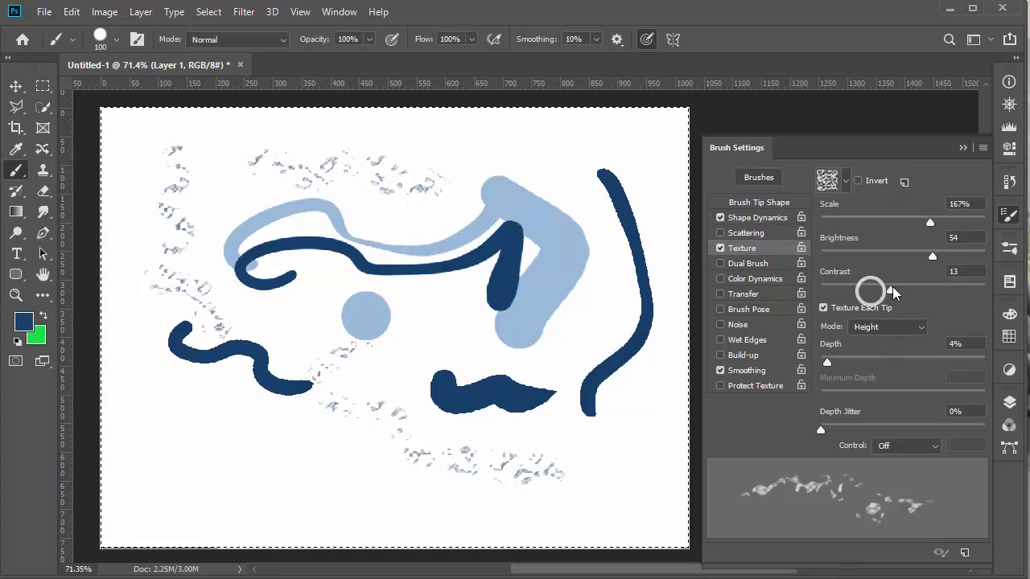
Step: Set the texture's contrast to 64 and brightness to -56, then paint a wavy stroke near the bottom of the canvas
{"action": "left_click_drag", "start_coordinate": [870, 290], "coordinate": [946, 293]}
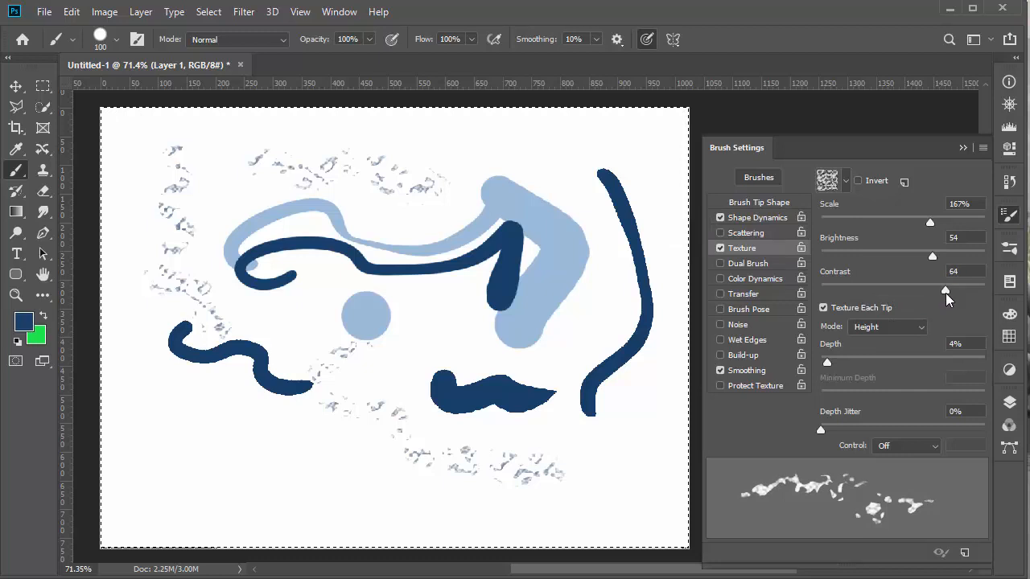
{"action": "mouse_move", "coordinate": [933, 256]}
{"action": "left_mouse_down"}
{"action": "mouse_move", "coordinate": [845, 259]}
{"action": "mouse_move", "coordinate": [823, 284]}
{"action": "mouse_move", "coordinate": [884, 280]}
{"action": "mouse_move", "coordinate": [876, 283]}
{"action": "left_mouse_up"}
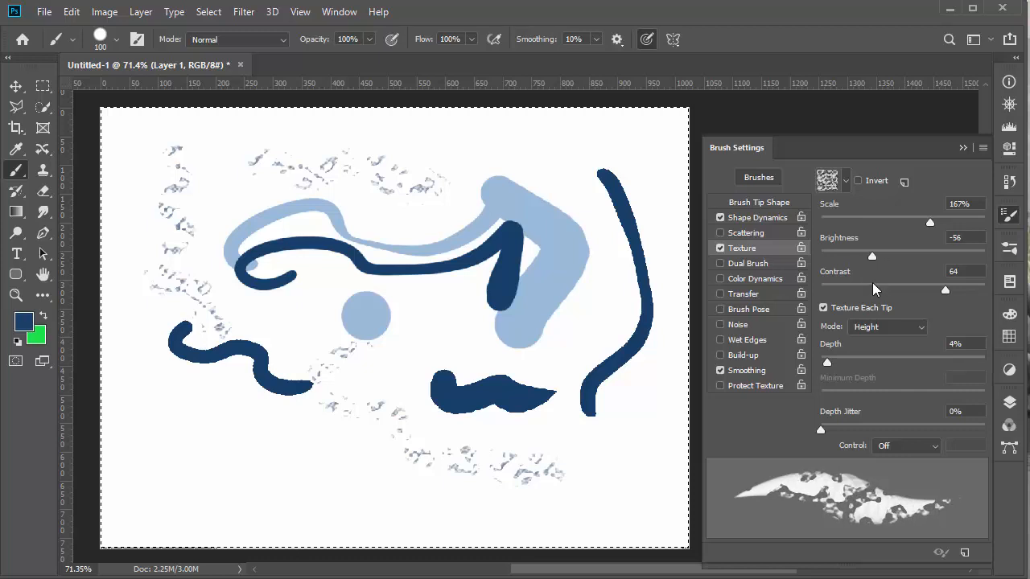
{"action": "mouse_move", "coordinate": [196, 476]}
{"action": "left_mouse_down"}
{"action": "mouse_move", "coordinate": [233, 457]}
{"action": "mouse_move", "coordinate": [457, 483]}
{"action": "left_mouse_up"}
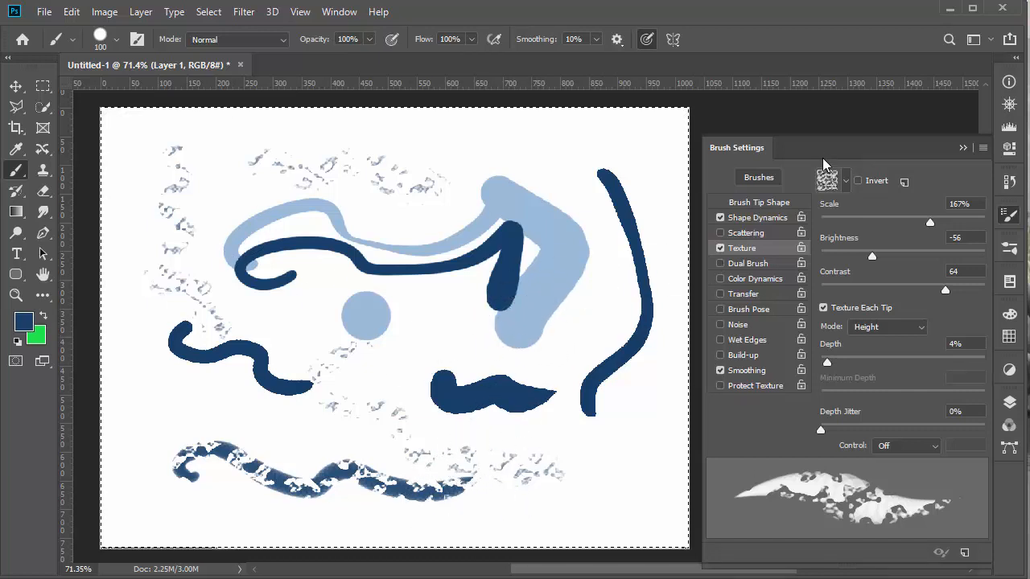
Step: Enable Dual Brush, clear the canvas and paint a zigzag stroke down its upper middle
{"action": "left_click", "coordinate": [748, 263]}
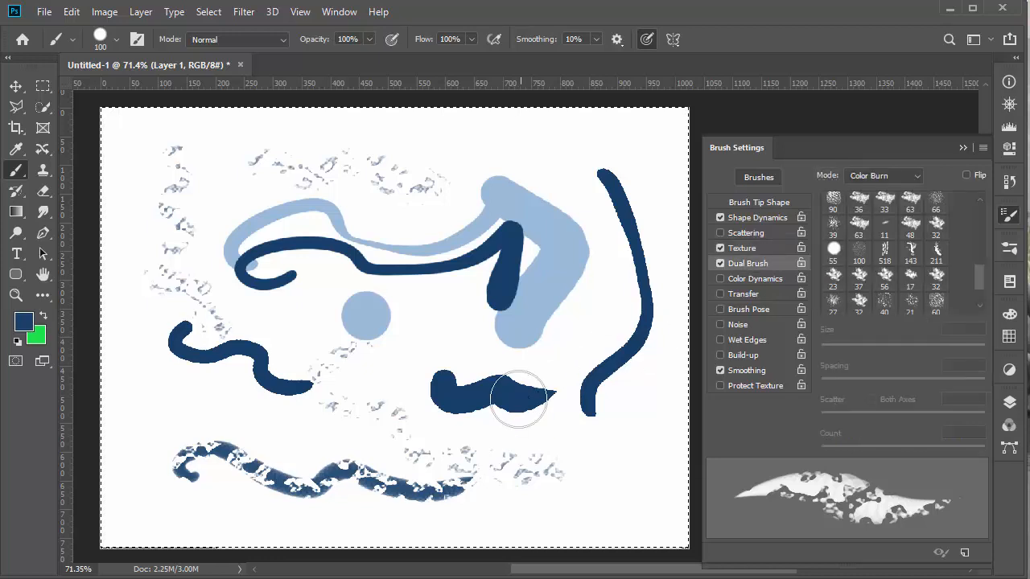
{"action": "key", "text": "Delete"}
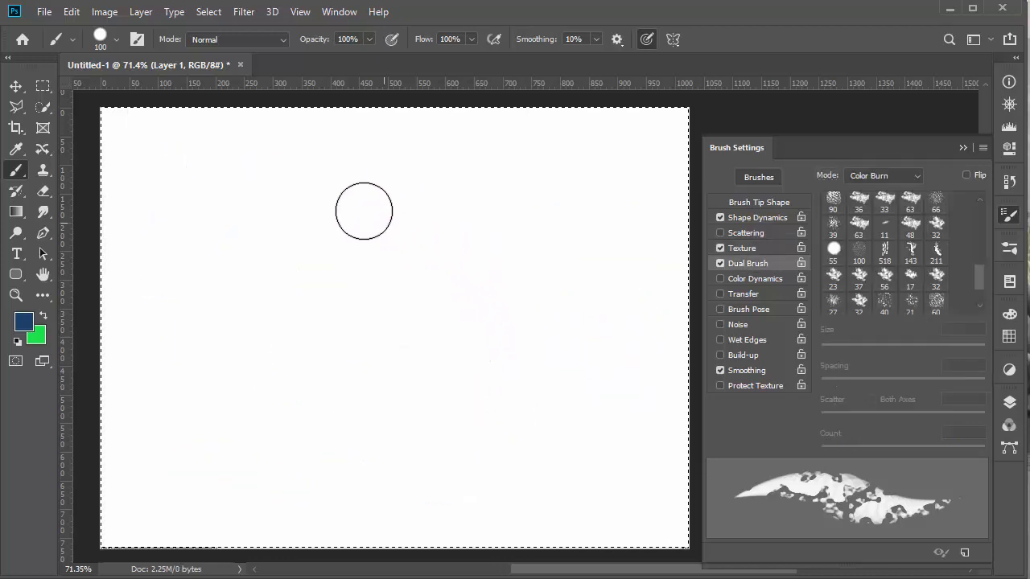
{"action": "mouse_move", "coordinate": [392, 198]}
{"action": "left_mouse_down"}
{"action": "mouse_move", "coordinate": [338, 233]}
{"action": "mouse_move", "coordinate": [398, 353]}
{"action": "left_mouse_up"}
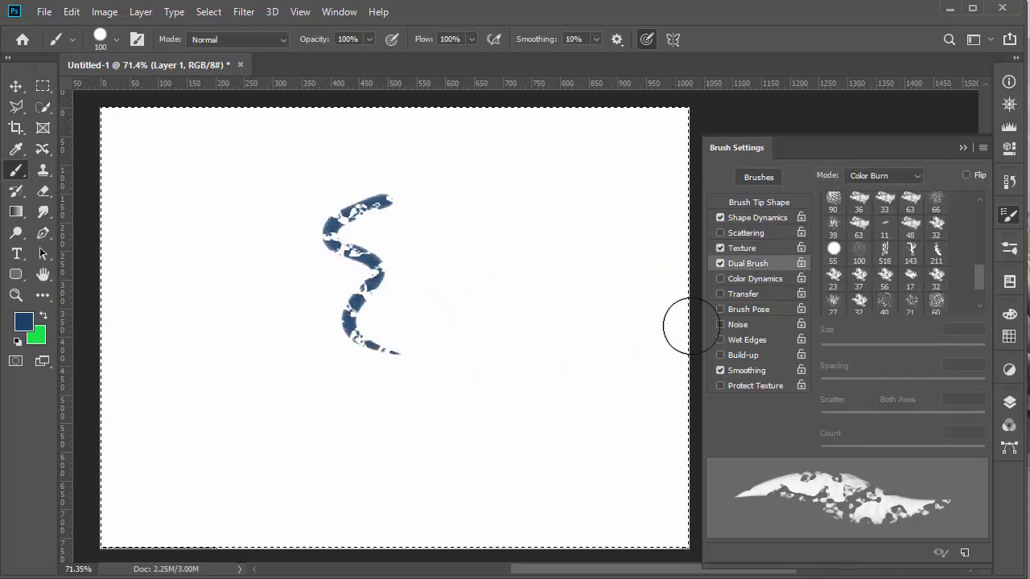
Step: Enable Brush Pose, disable Texture and paint a solid S-shaped stroke beside the textured one
{"action": "left_click", "coordinate": [749, 309]}
{"action": "left_click", "coordinate": [721, 248]}
{"action": "left_click", "coordinate": [720, 247]}
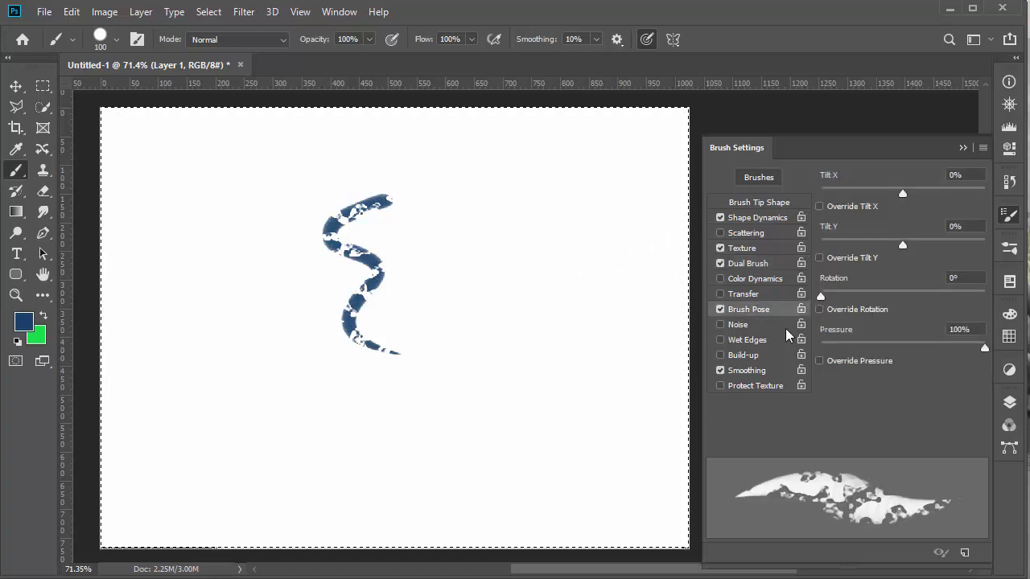
{"action": "left_click", "coordinate": [720, 248]}
{"action": "mouse_move", "coordinate": [547, 219]}
{"action": "left_mouse_down"}
{"action": "mouse_move", "coordinate": [481, 361]}
{"action": "mouse_move", "coordinate": [587, 410]}
{"action": "left_mouse_up"}
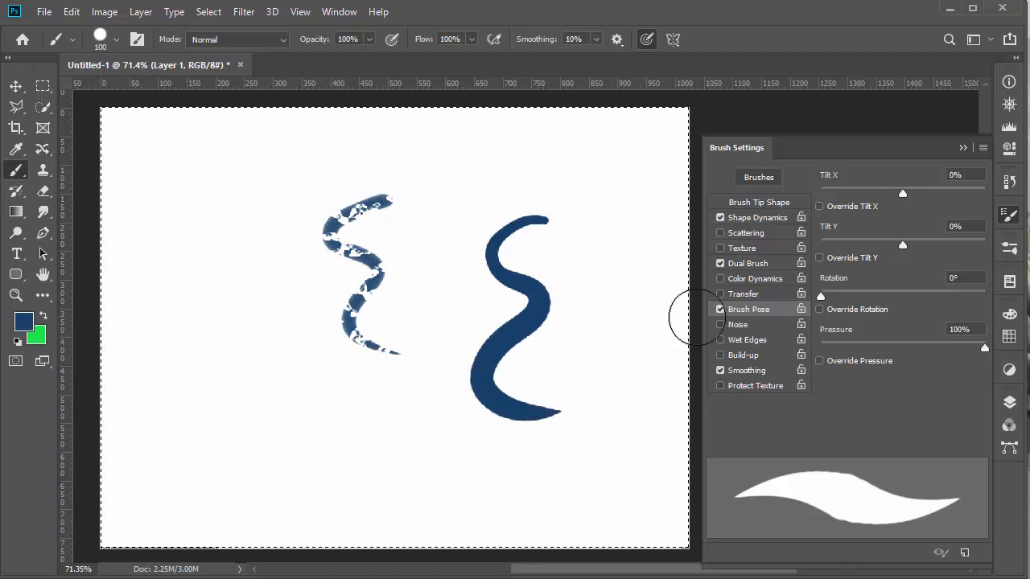
Step: Choose the 143 px tip for Dual Brush, set its mode to Multiply and paint a long stroke down the left and along the bottom
{"action": "left_click", "coordinate": [749, 262]}
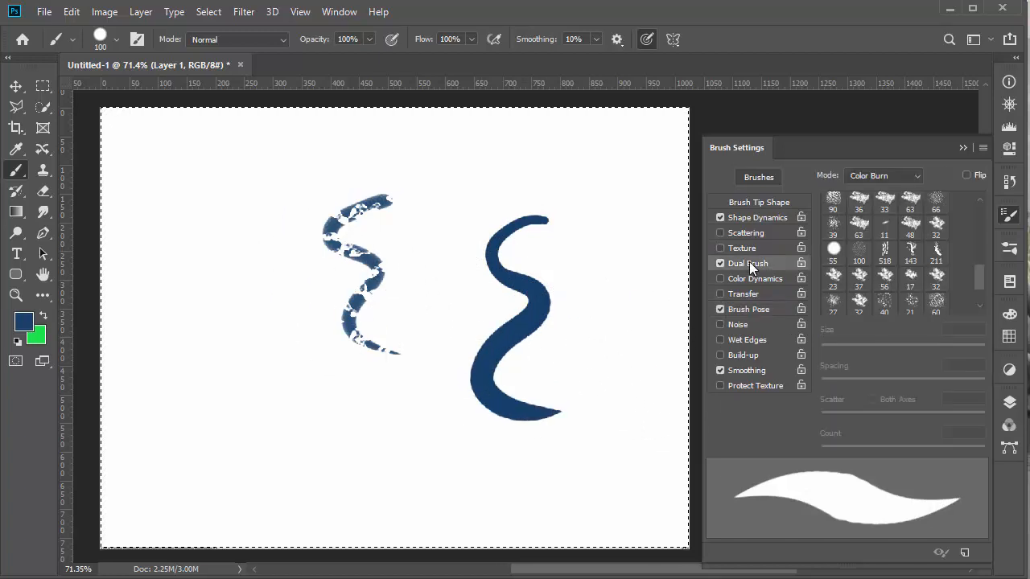
{"action": "left_click", "coordinate": [885, 303]}
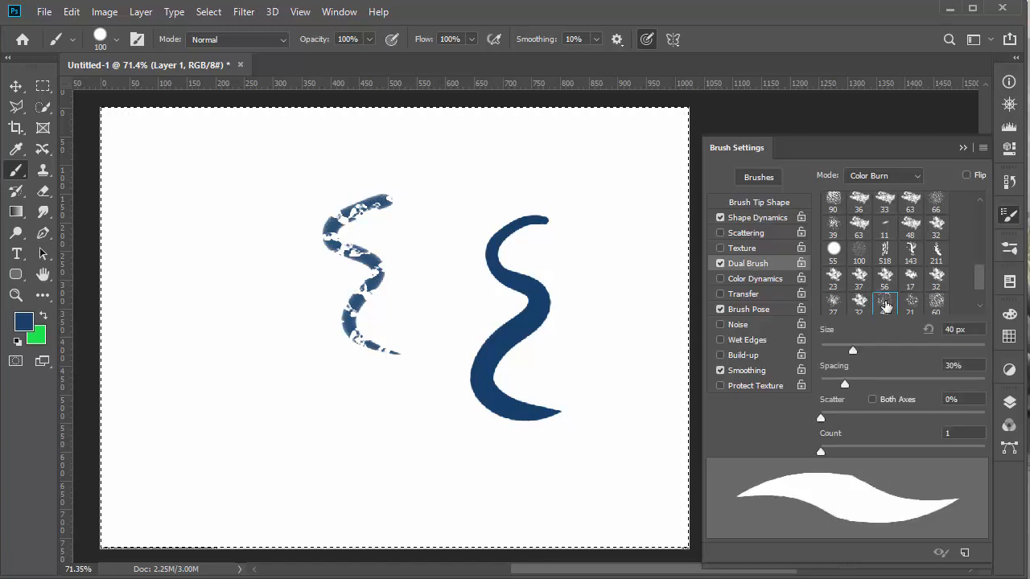
{"action": "left_click", "coordinate": [911, 251]}
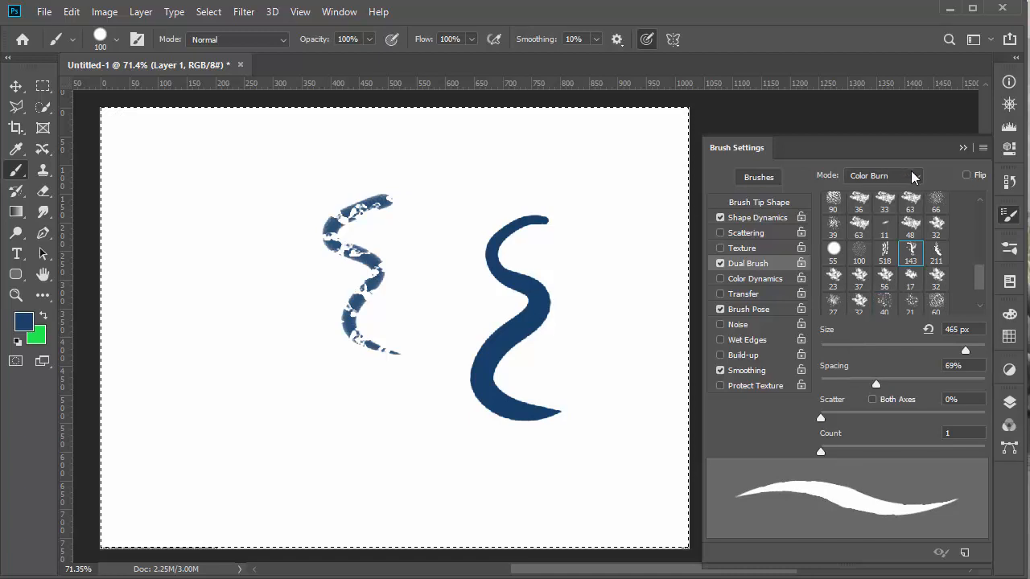
{"action": "left_click", "coordinate": [915, 177]}
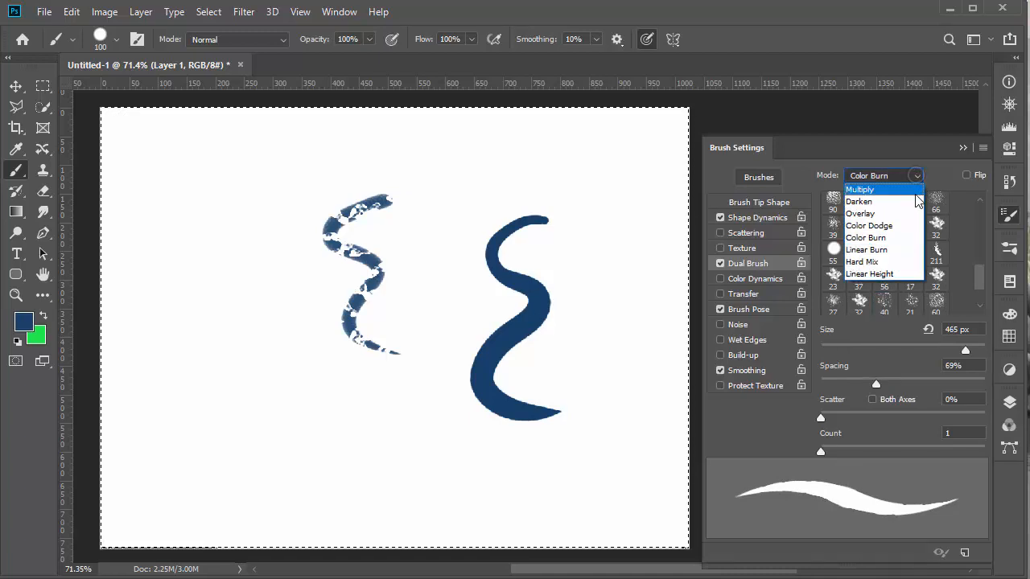
{"action": "left_click", "coordinate": [873, 190]}
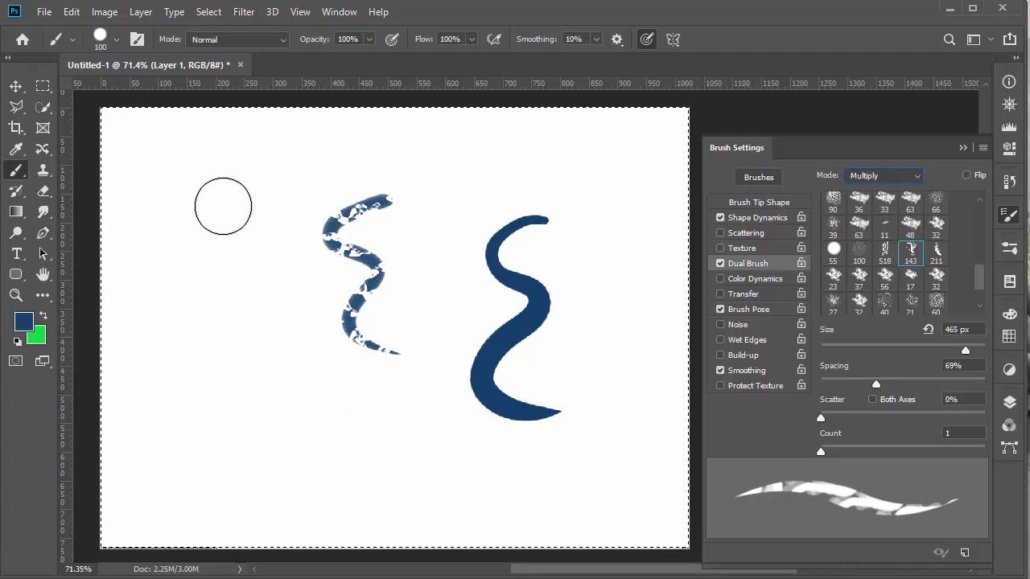
{"action": "mouse_move", "coordinate": [223, 207]}
{"action": "left_mouse_down"}
{"action": "mouse_move", "coordinate": [221, 256]}
{"action": "mouse_move", "coordinate": [240, 276]}
{"action": "mouse_move", "coordinate": [215, 314]}
{"action": "mouse_move", "coordinate": [212, 355]}
{"action": "mouse_move", "coordinate": [258, 385]}
{"action": "mouse_move", "coordinate": [272, 424]}
{"action": "mouse_move", "coordinate": [341, 445]}
{"action": "mouse_move", "coordinate": [396, 442]}
{"action": "mouse_move", "coordinate": [475, 467]}
{"action": "mouse_move", "coordinate": [629, 452]}
{"action": "left_mouse_up"}
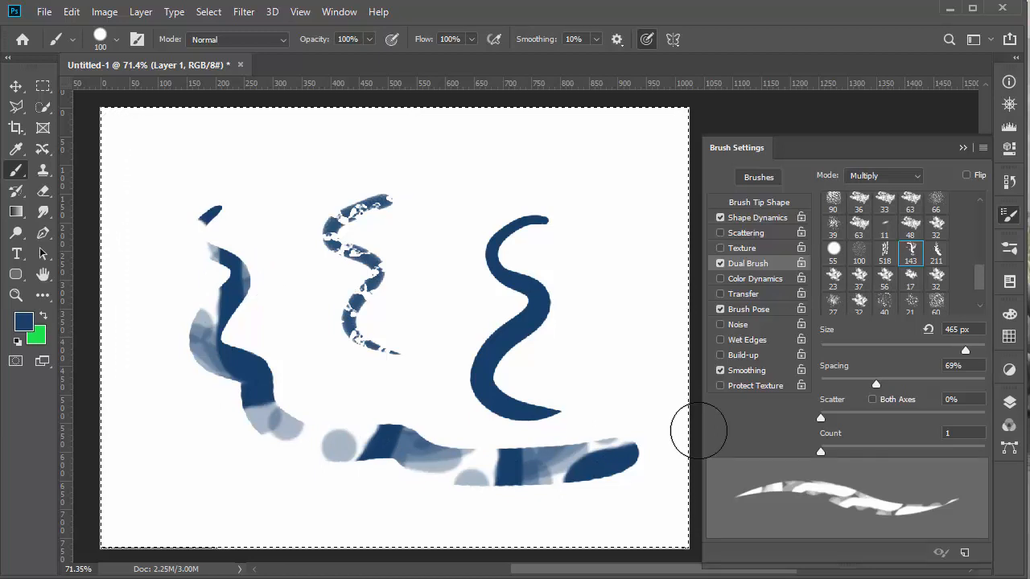
Step: Choose the 211 px tip for Dual Brush, set its spacing to 67% and paint wavy test strokes across the upper canvas
{"action": "left_click", "coordinate": [937, 253]}
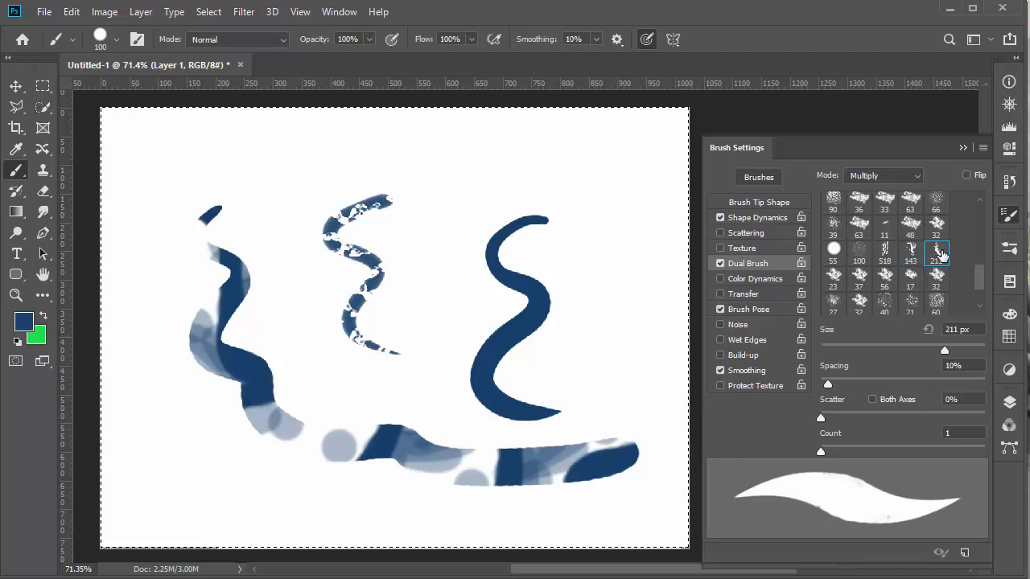
{"action": "mouse_move", "coordinate": [585, 171]}
{"action": "left_mouse_down"}
{"action": "mouse_move", "coordinate": [563, 184]}
{"action": "mouse_move", "coordinate": [615, 302]}
{"action": "left_mouse_up"}
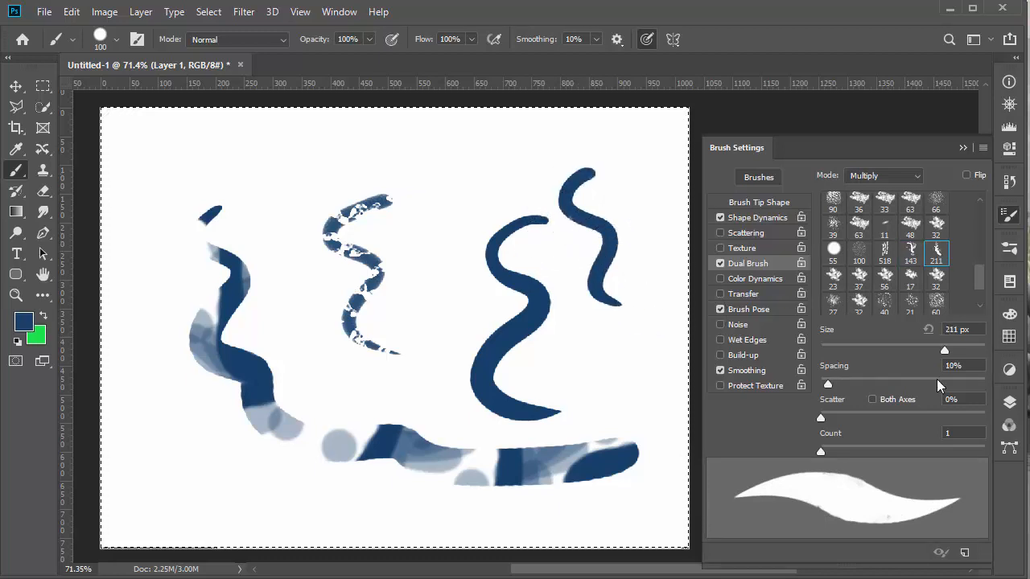
{"action": "left_click_drag", "start_coordinate": [828, 384], "coordinate": [874, 385]}
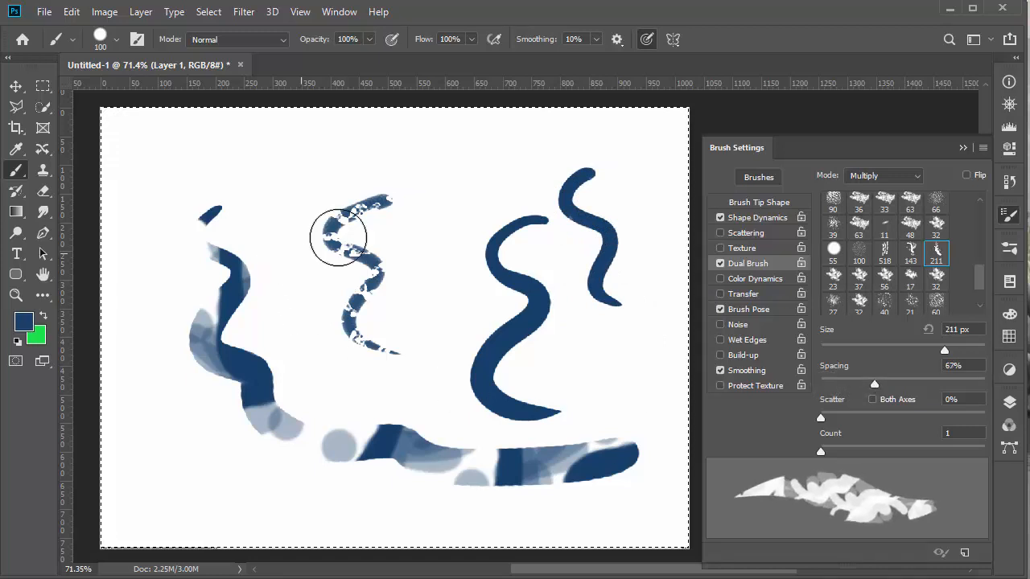
{"action": "mouse_move", "coordinate": [476, 145]}
{"action": "left_mouse_down"}
{"action": "mouse_move", "coordinate": [436, 172]}
{"action": "mouse_move", "coordinate": [453, 209]}
{"action": "mouse_move", "coordinate": [425, 276]}
{"action": "mouse_move", "coordinate": [447, 300]}
{"action": "mouse_move", "coordinate": [424, 340]}
{"action": "mouse_move", "coordinate": [447, 368]}
{"action": "left_mouse_up"}
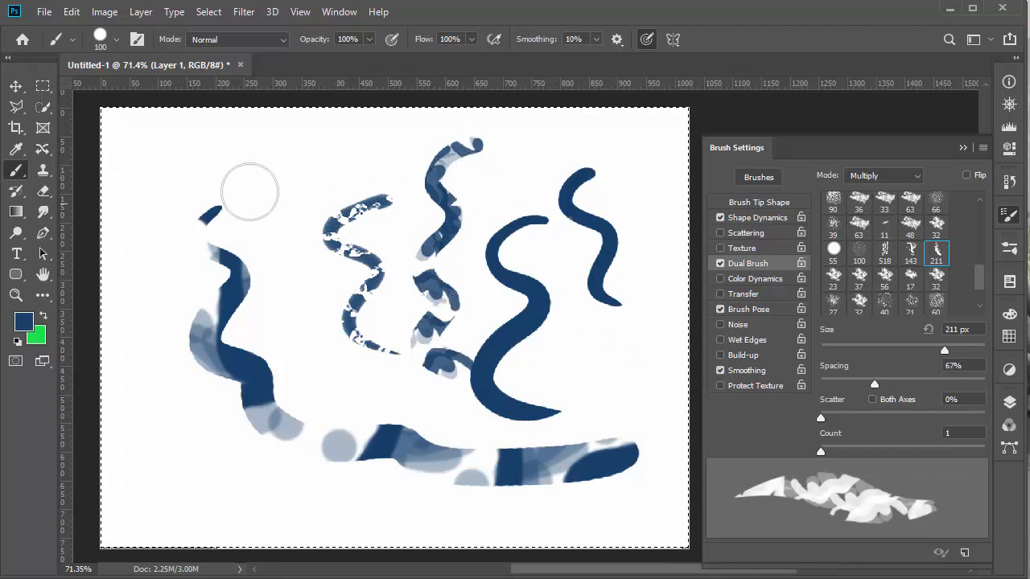
{"action": "mouse_move", "coordinate": [159, 180]}
{"action": "left_mouse_down"}
{"action": "mouse_move", "coordinate": [226, 165]}
{"action": "mouse_move", "coordinate": [247, 187]}
{"action": "mouse_move", "coordinate": [319, 164]}
{"action": "mouse_move", "coordinate": [359, 168]}
{"action": "left_mouse_up"}
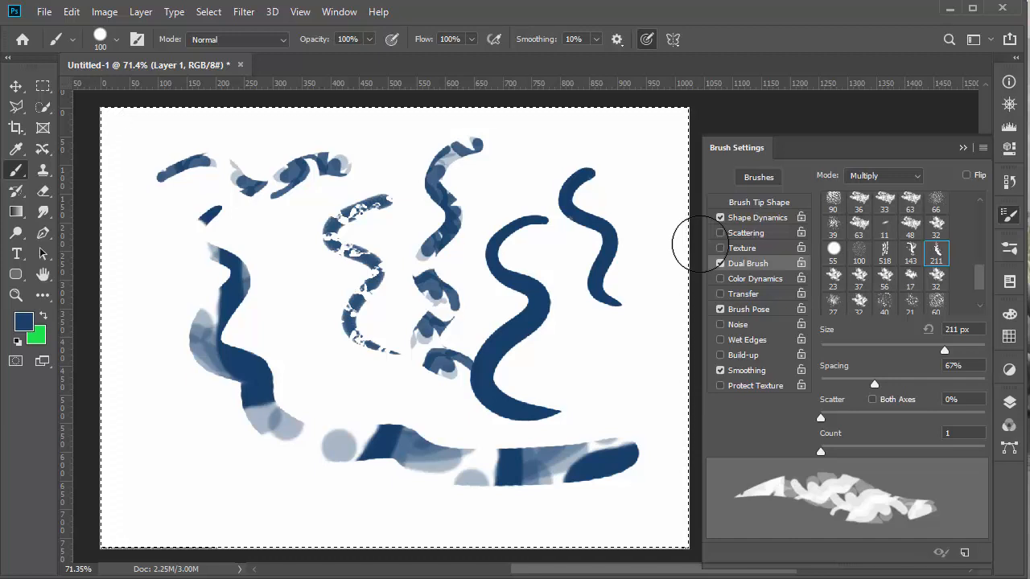
Step: Disable Dual Brush, paint a solid zigzag stroke across the strokes on the right of the canvas and clear the layer
{"action": "left_click", "coordinate": [722, 263]}
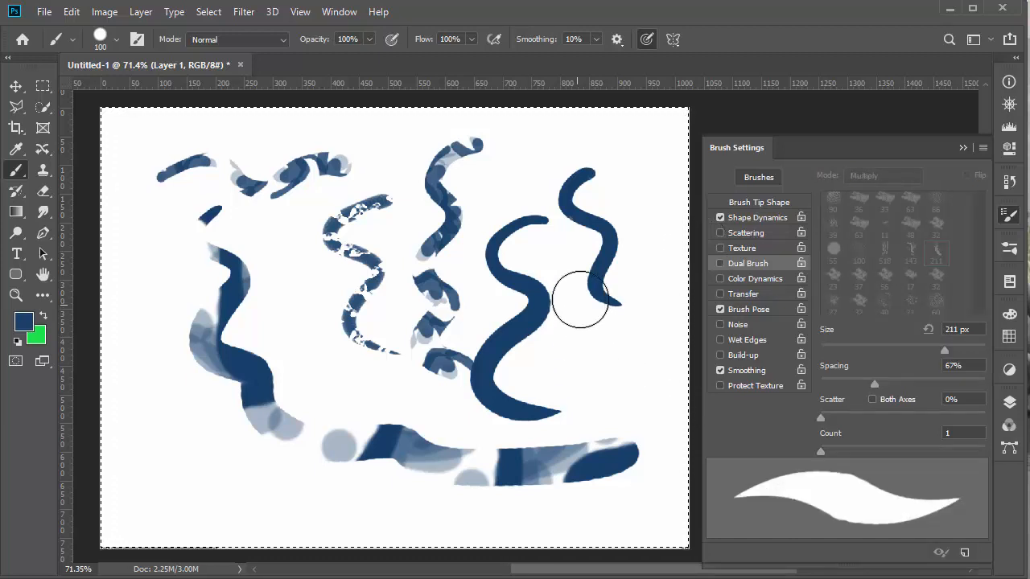
{"action": "mouse_move", "coordinate": [591, 252]}
{"action": "left_mouse_down"}
{"action": "mouse_move", "coordinate": [584, 324]}
{"action": "mouse_move", "coordinate": [651, 402]}
{"action": "left_mouse_up"}
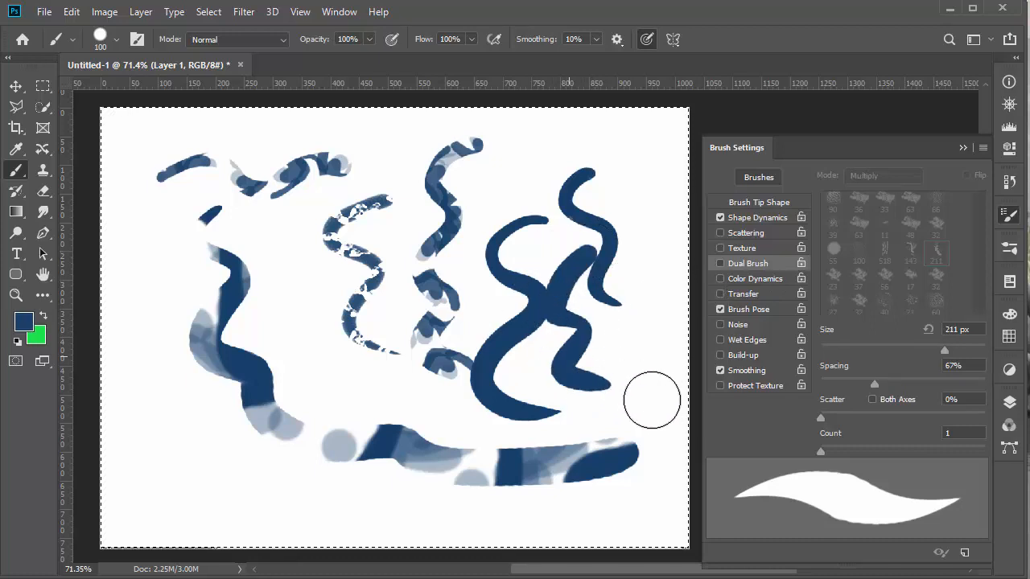
{"action": "key", "text": "Delete"}
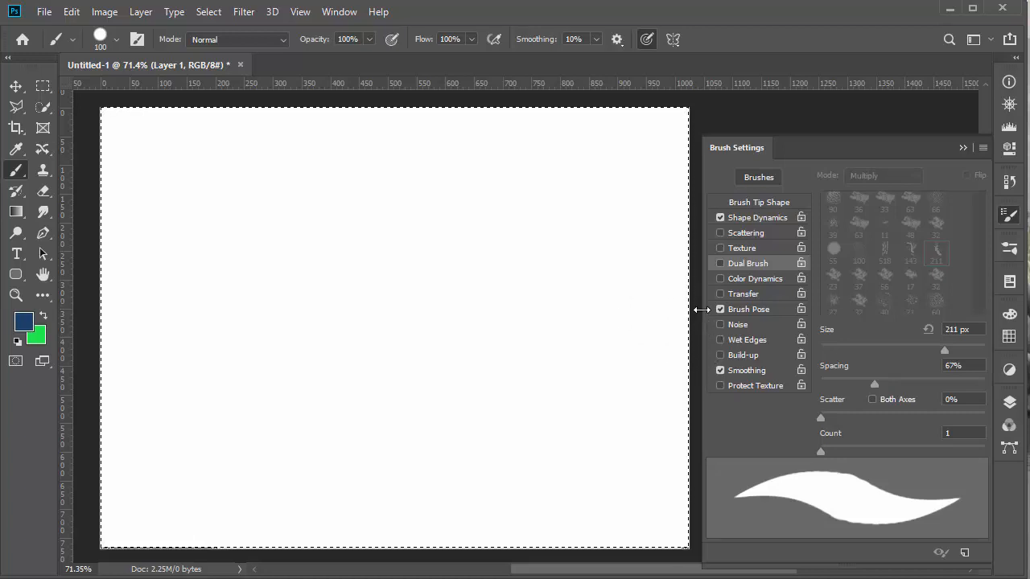
Step: Enable Wet Edges, paint a widening S-shaped stroke down the left half of the canvas and examine its edges up close
{"action": "left_click", "coordinate": [720, 339]}
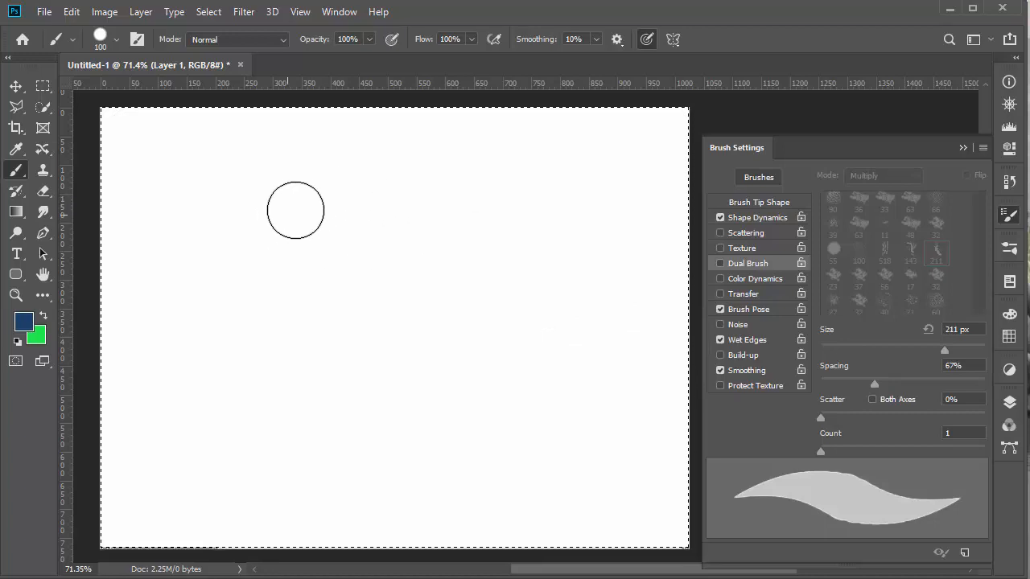
{"action": "mouse_move", "coordinate": [296, 207]}
{"action": "left_mouse_down"}
{"action": "mouse_move", "coordinate": [248, 251]}
{"action": "mouse_move", "coordinate": [297, 275]}
{"action": "mouse_move", "coordinate": [265, 335]}
{"action": "mouse_move", "coordinate": [302, 399]}
{"action": "mouse_move", "coordinate": [383, 460]}
{"action": "left_mouse_up"}
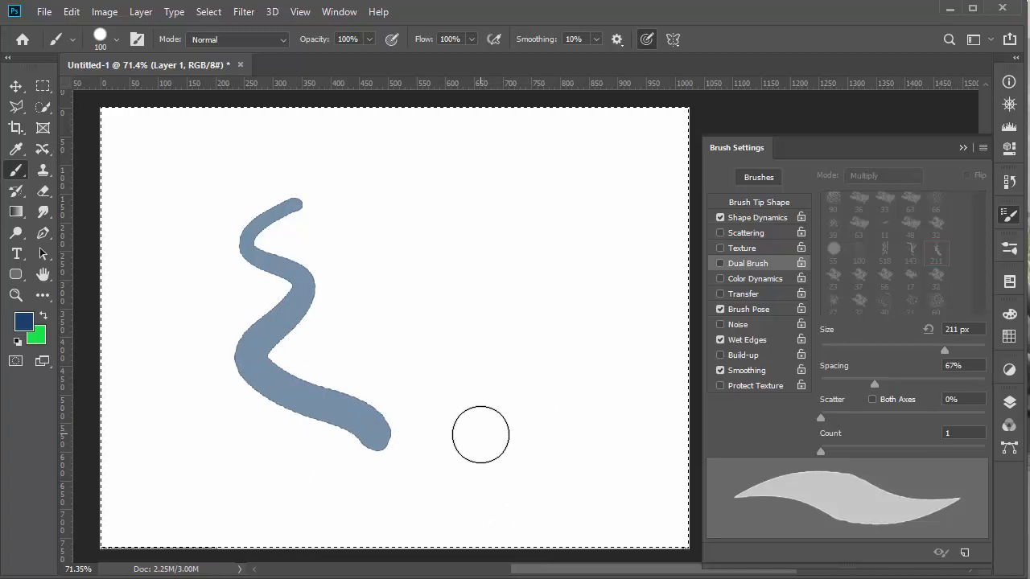
{"action": "key", "text": "ctrl+plus"}
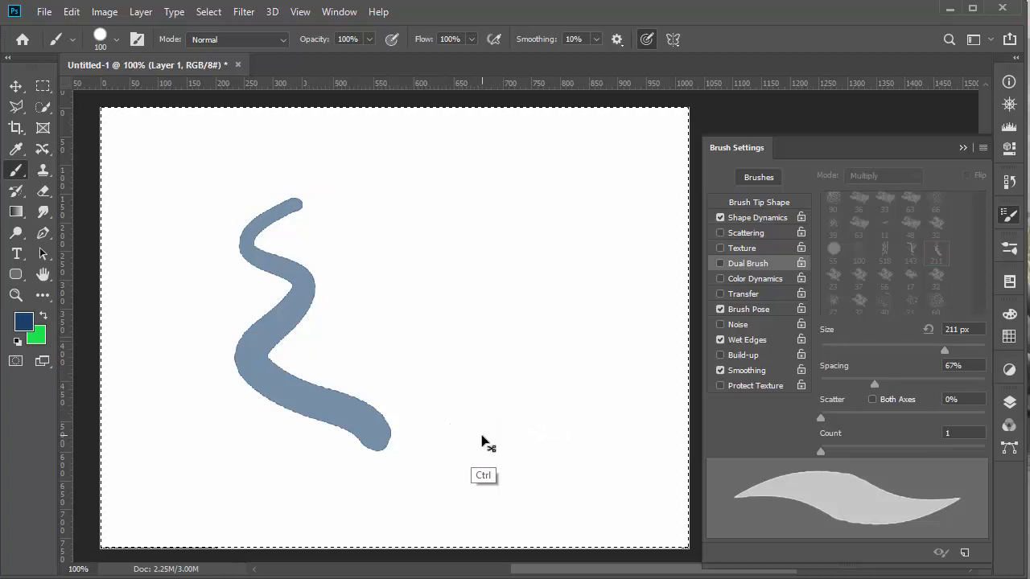
{"action": "key", "text": "ctrl+plus"}
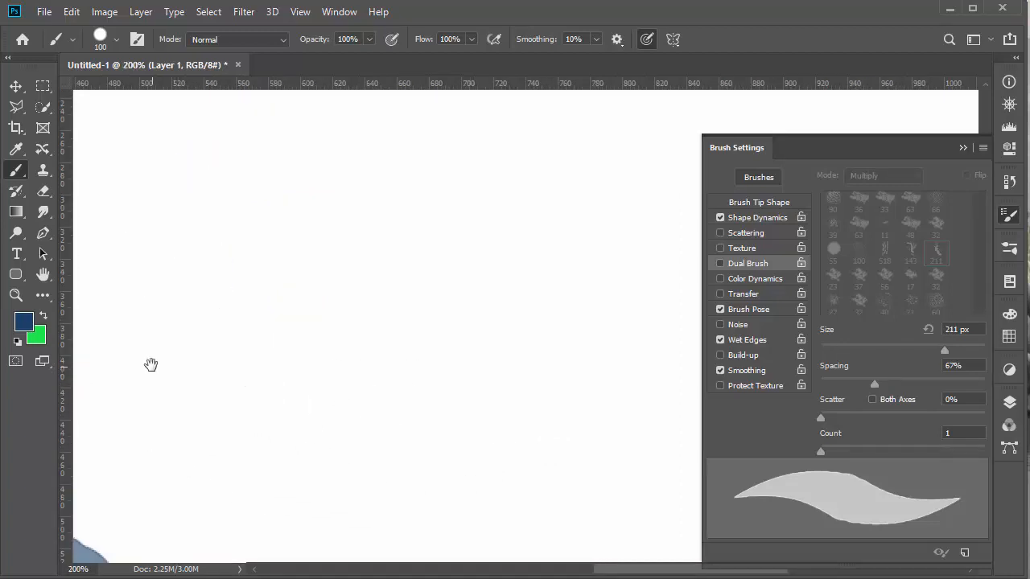
{"action": "key", "text": "ctrl+r"}
{"action": "mouse_move", "coordinate": [243, 341]}
{"action": "left_mouse_down"}
{"action": "mouse_move", "coordinate": [531, 222]}
{"action": "mouse_move", "coordinate": [601, 244]}
{"action": "left_mouse_up"}
{"action": "key", "text": "ctrl+r"}
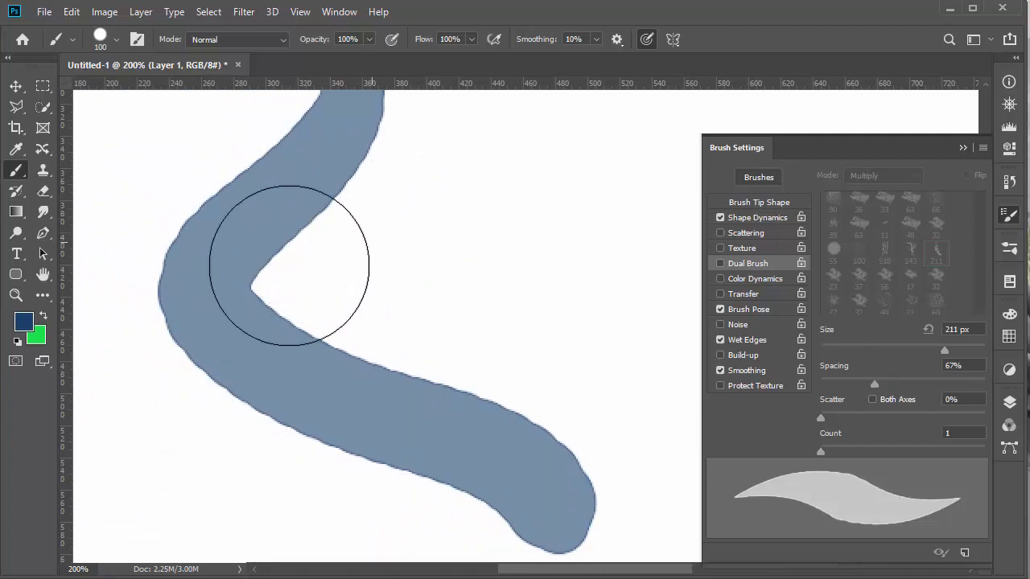
Step: Paint a short zigzag beside the wet-edged stroke with Wet Edges disabled and another with it enabled again
{"action": "left_click", "coordinate": [720, 340]}
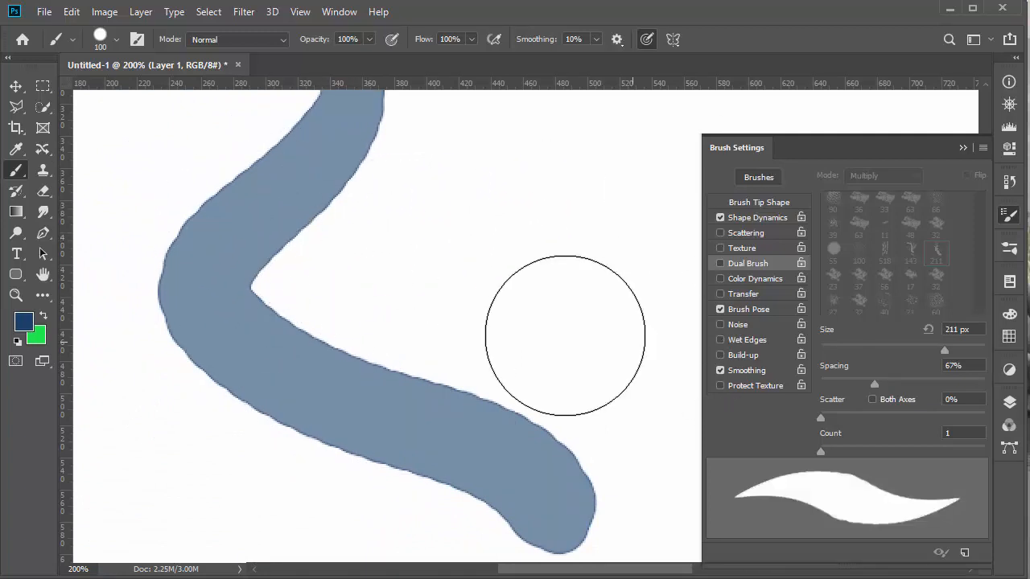
{"action": "mouse_move", "coordinate": [439, 207]}
{"action": "left_mouse_down"}
{"action": "mouse_move", "coordinate": [414, 222]}
{"action": "mouse_move", "coordinate": [476, 301]}
{"action": "left_mouse_up"}
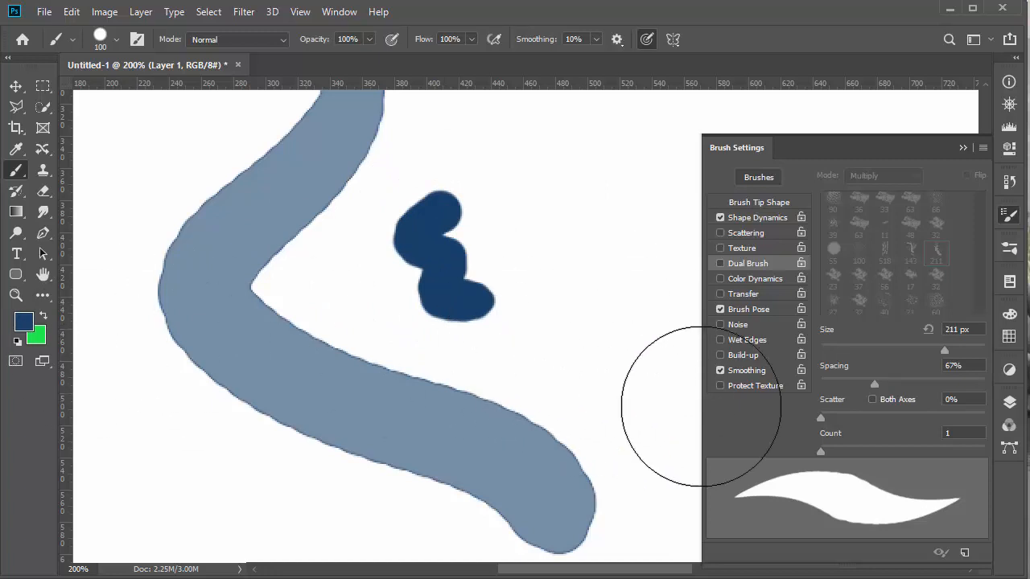
{"action": "left_click", "coordinate": [720, 340]}
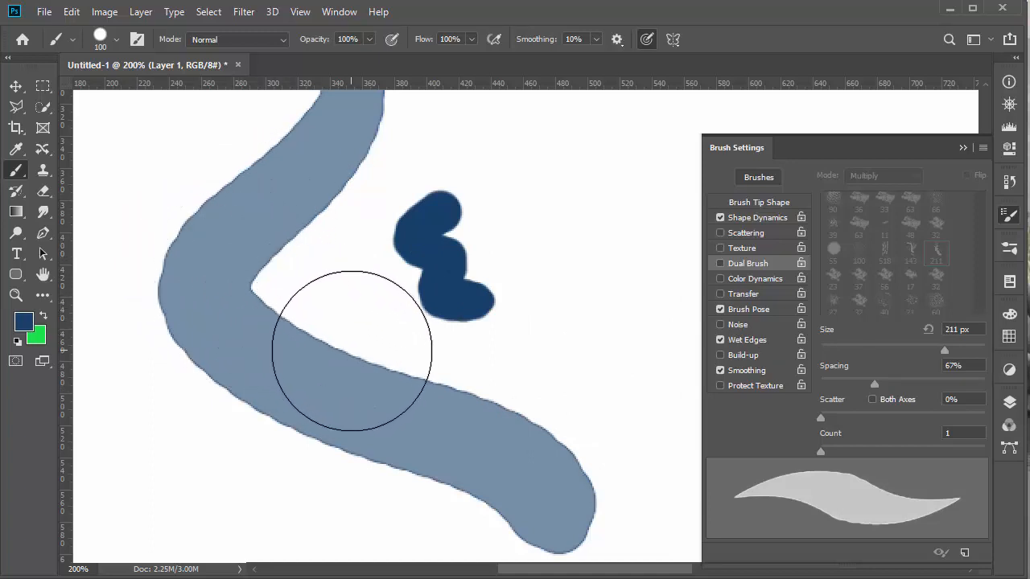
{"action": "mouse_move", "coordinate": [536, 173]}
{"action": "left_mouse_down"}
{"action": "mouse_move", "coordinate": [557, 207]}
{"action": "mouse_move", "coordinate": [562, 235]}
{"action": "mouse_move", "coordinate": [571, 270]}
{"action": "left_mouse_up"}
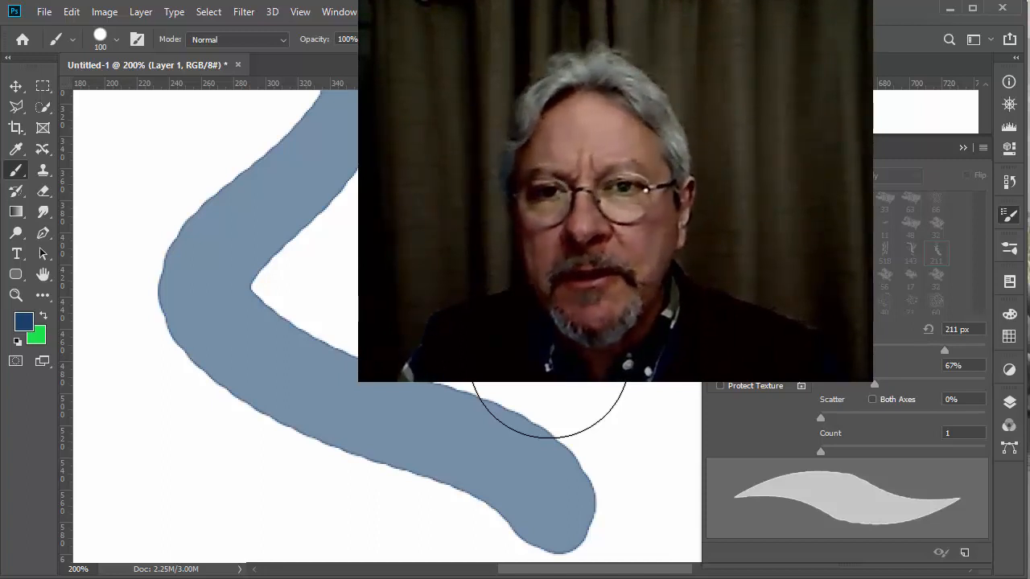
Step: Collapse the Brush Settings and fit the whole canvas in view
{"action": "left_click", "coordinate": [963, 148]}
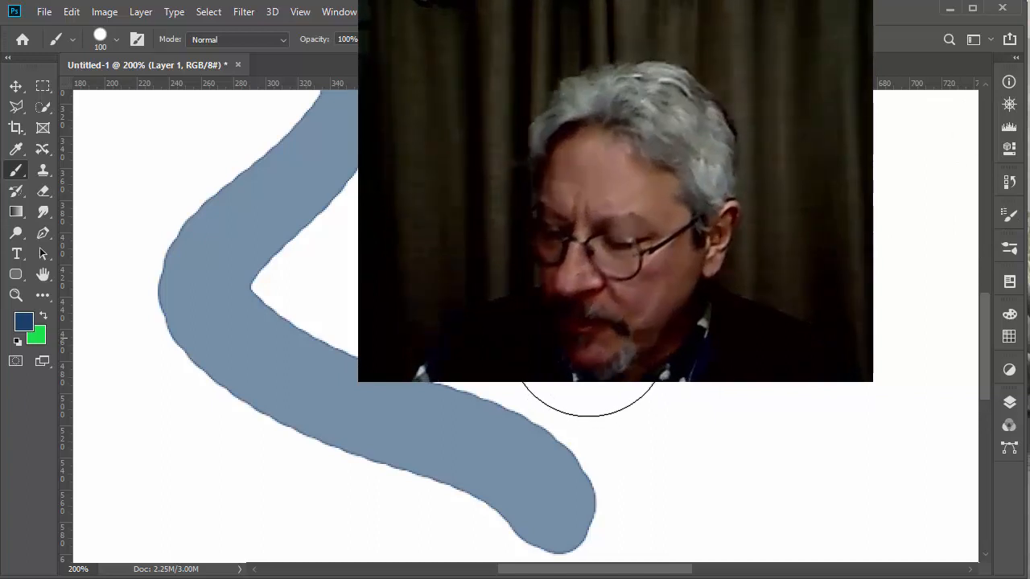
{"action": "key", "text": "ctrl+0"}
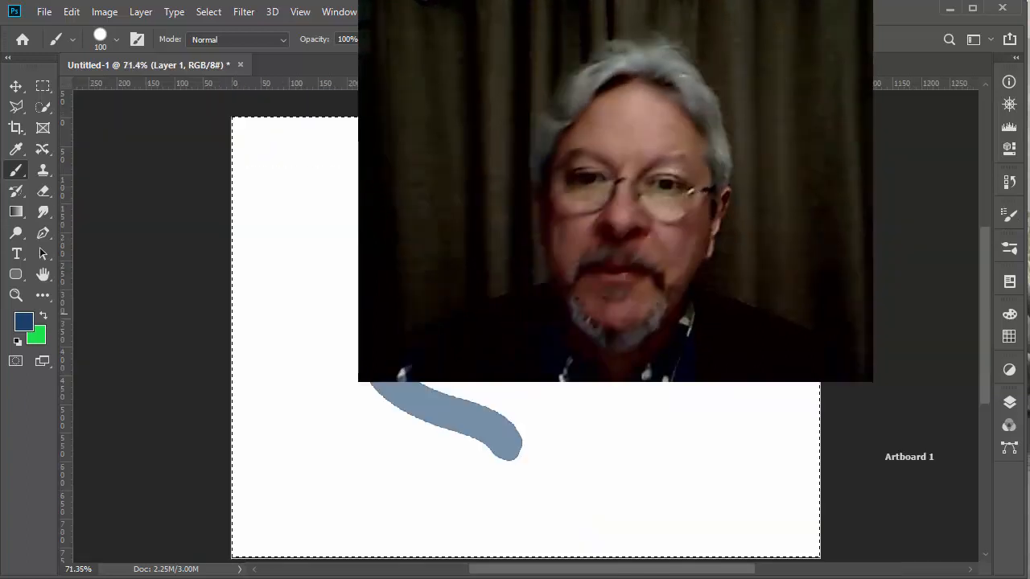